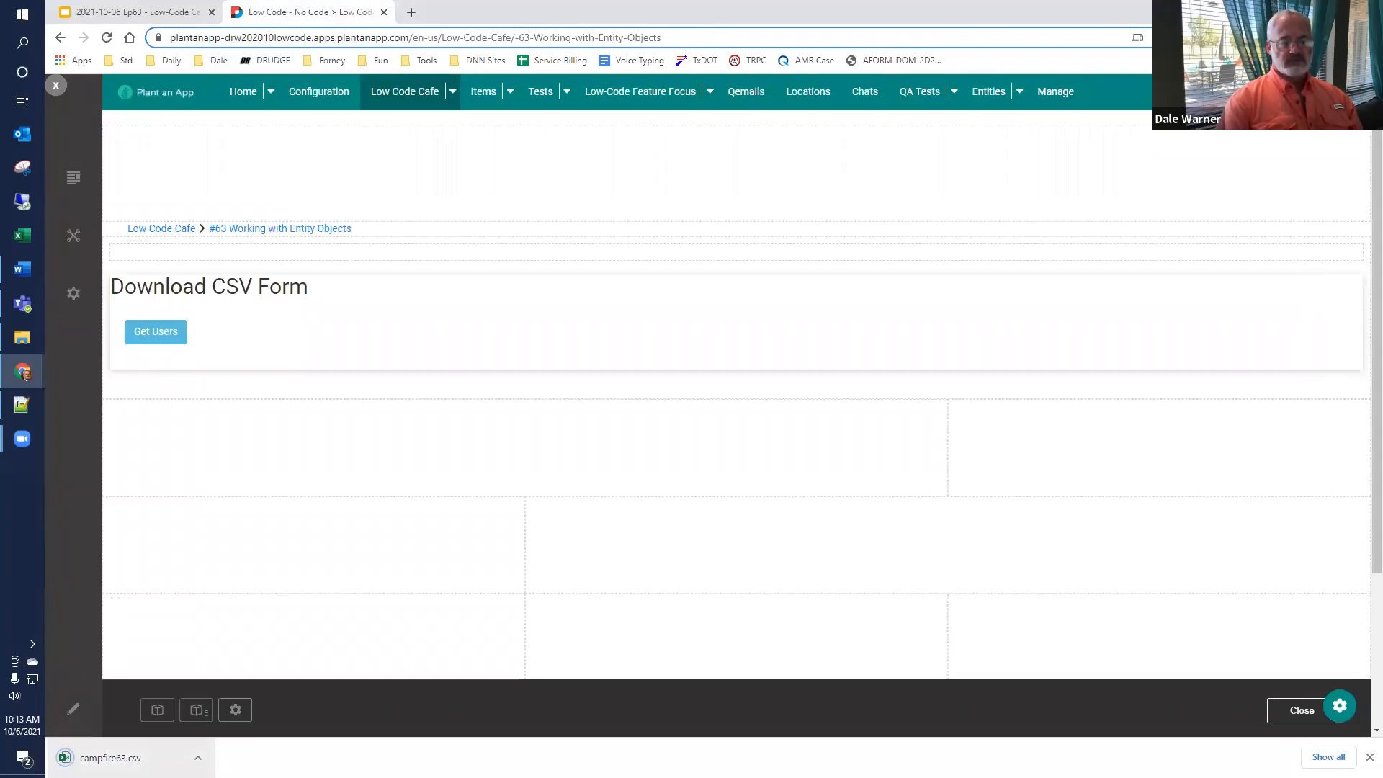
Step: Open the downloaded campfire63.csv in Excel, fit all column widths to their contents to inspect the user data, and close it without saving
click(112, 758)
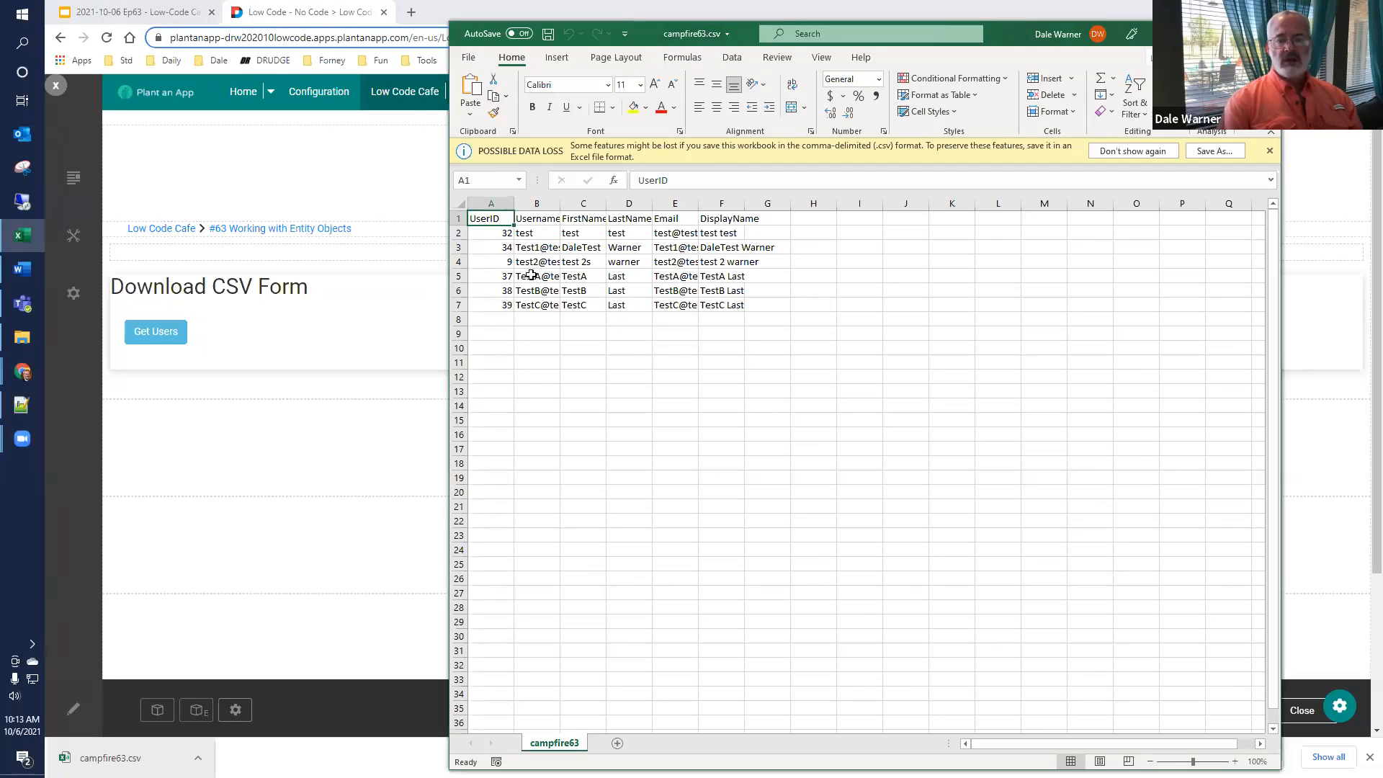
click(462, 205)
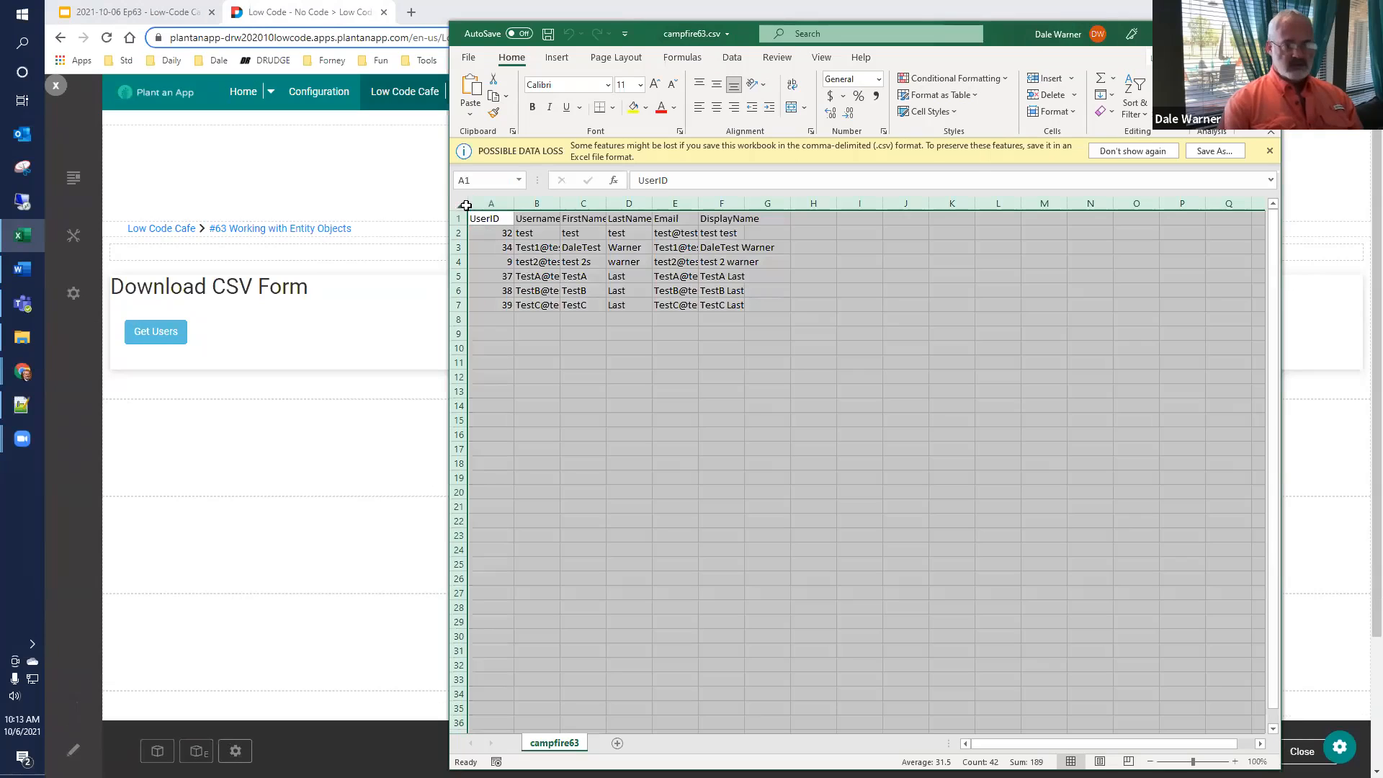
double_click(513, 205)
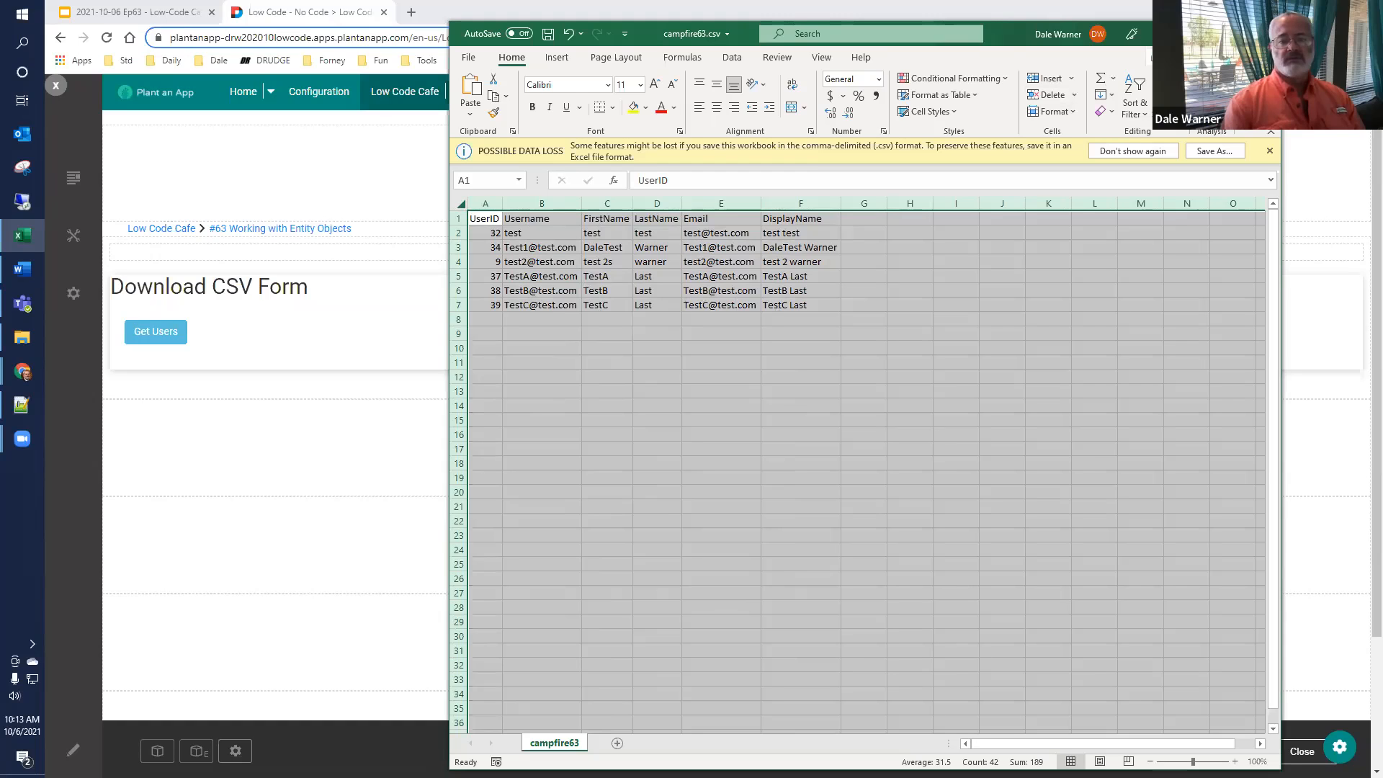
click(1264, 34)
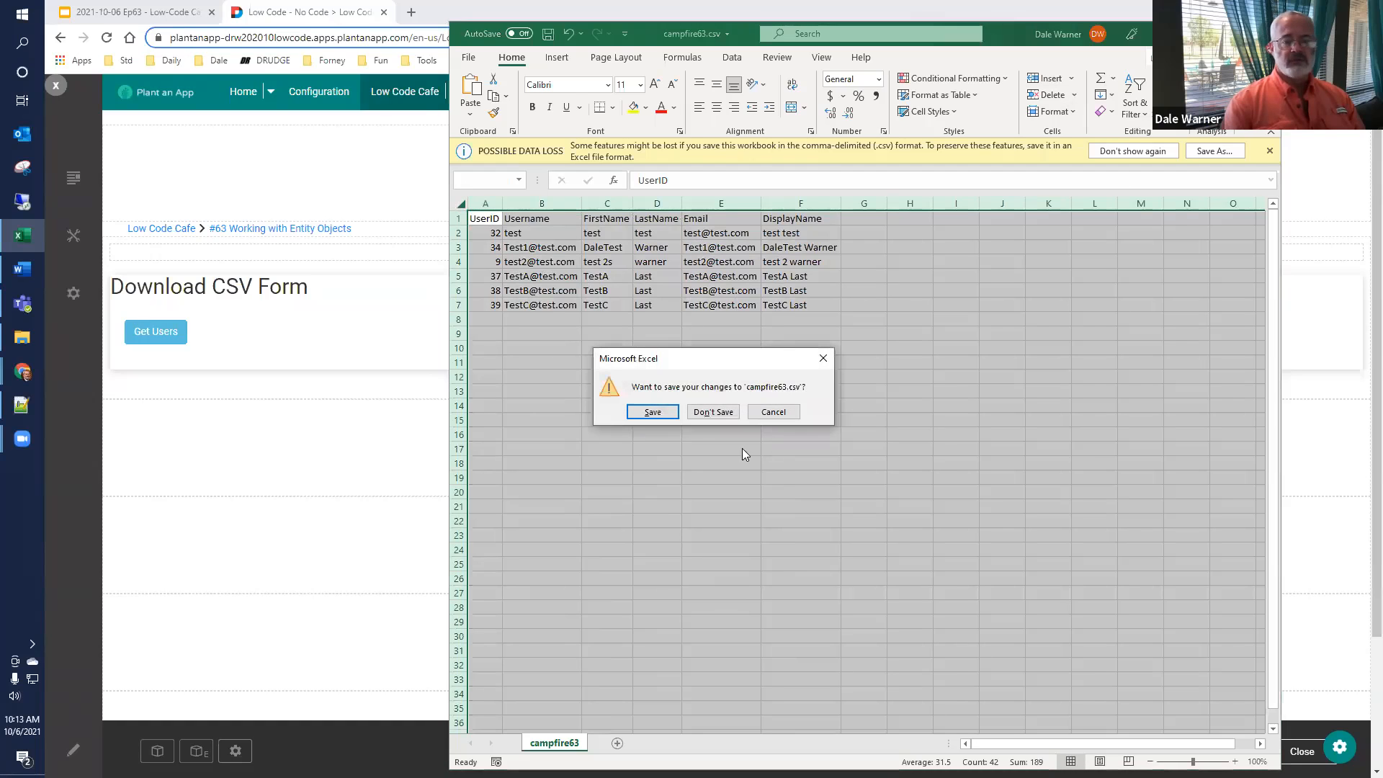
click(715, 413)
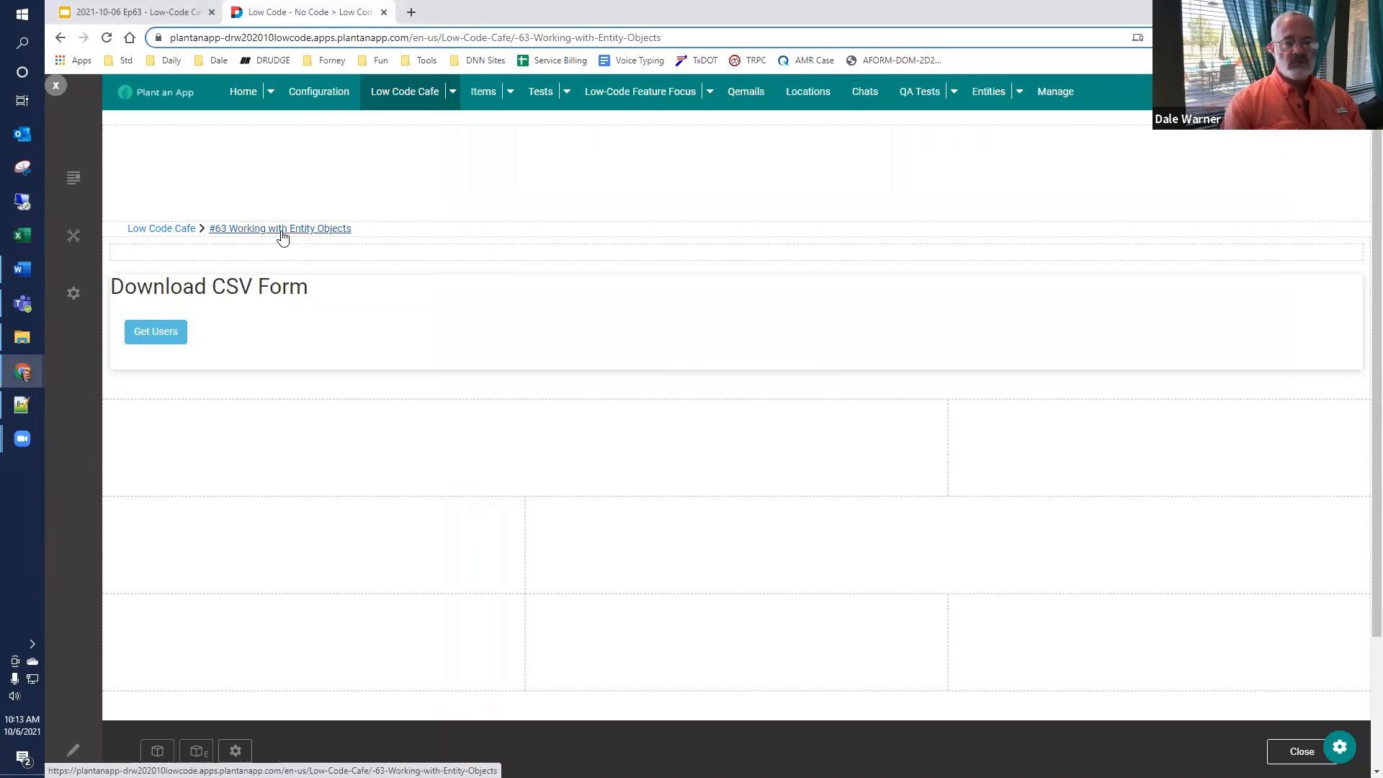
Step: Open the full-screen management page of the Download CSV Form in a new browser tab
mouse_move(1312, 258)
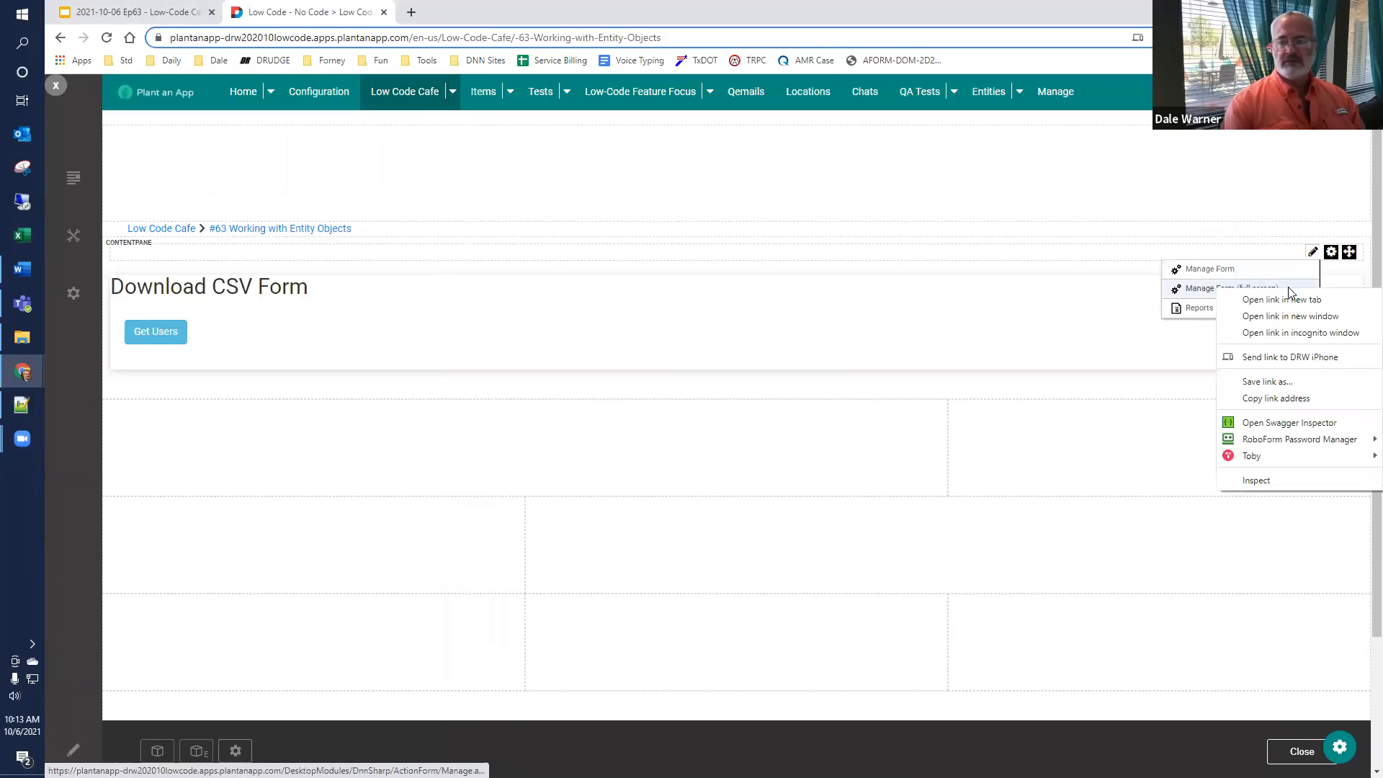
right_click(1288, 288)
click(1288, 301)
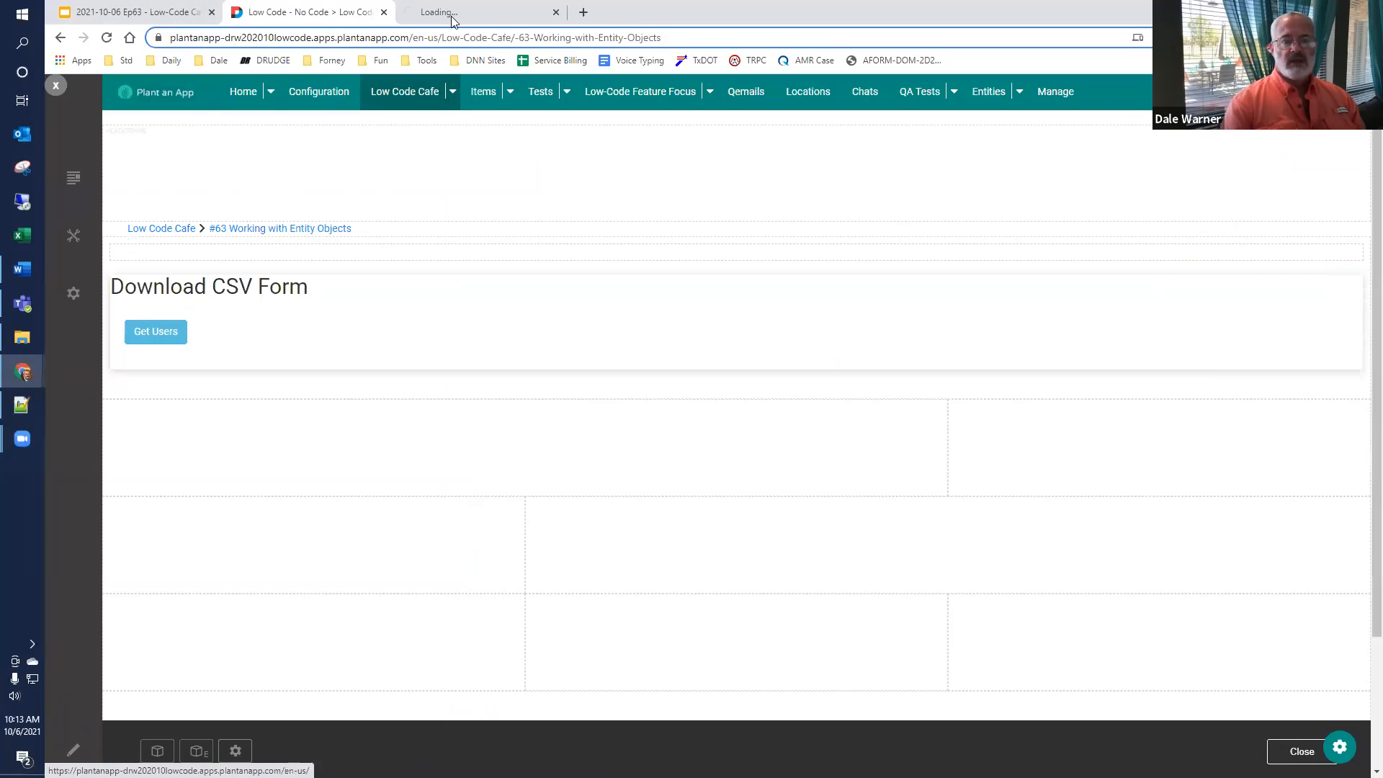
click(465, 12)
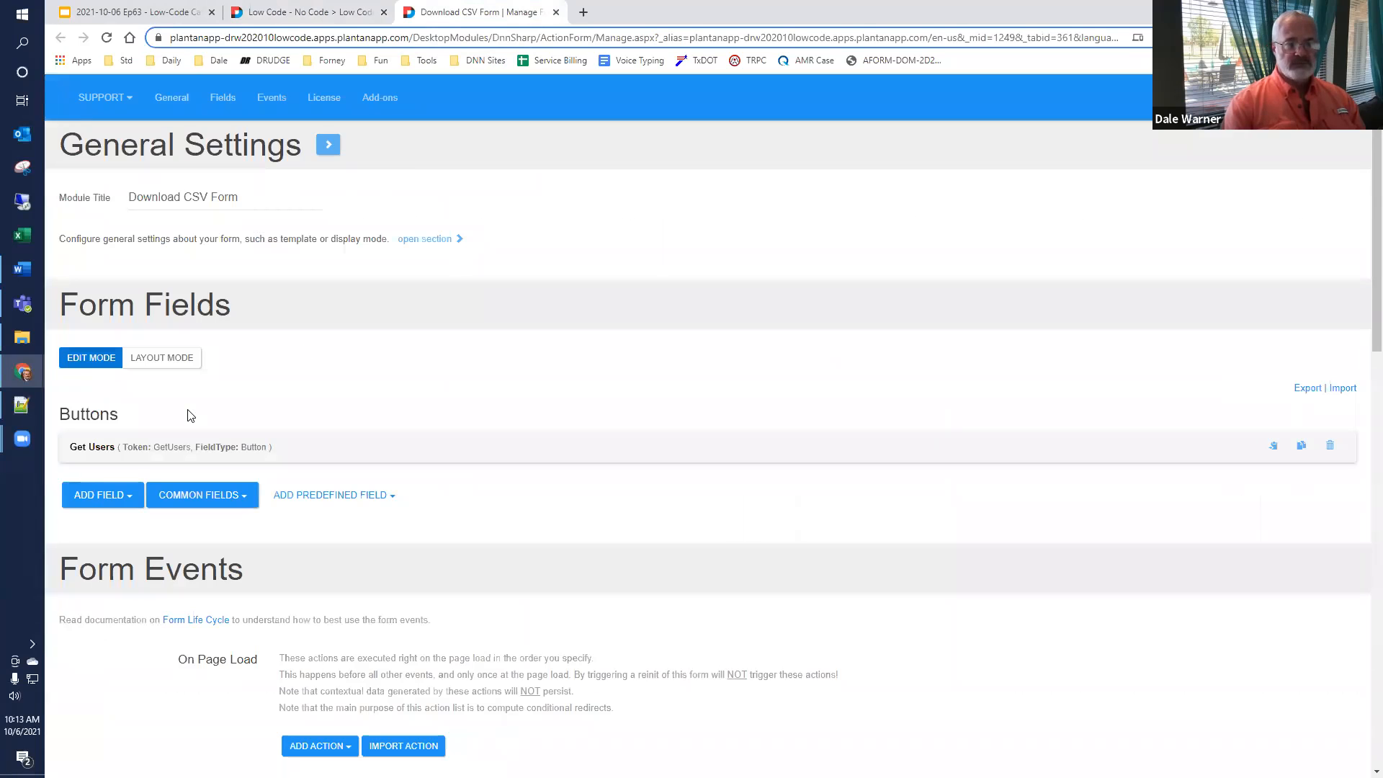
Step: Expand the Get Users button field and examine the actions in its On Click Handler
click(122, 448)
scroll(123, 451, down, 8)
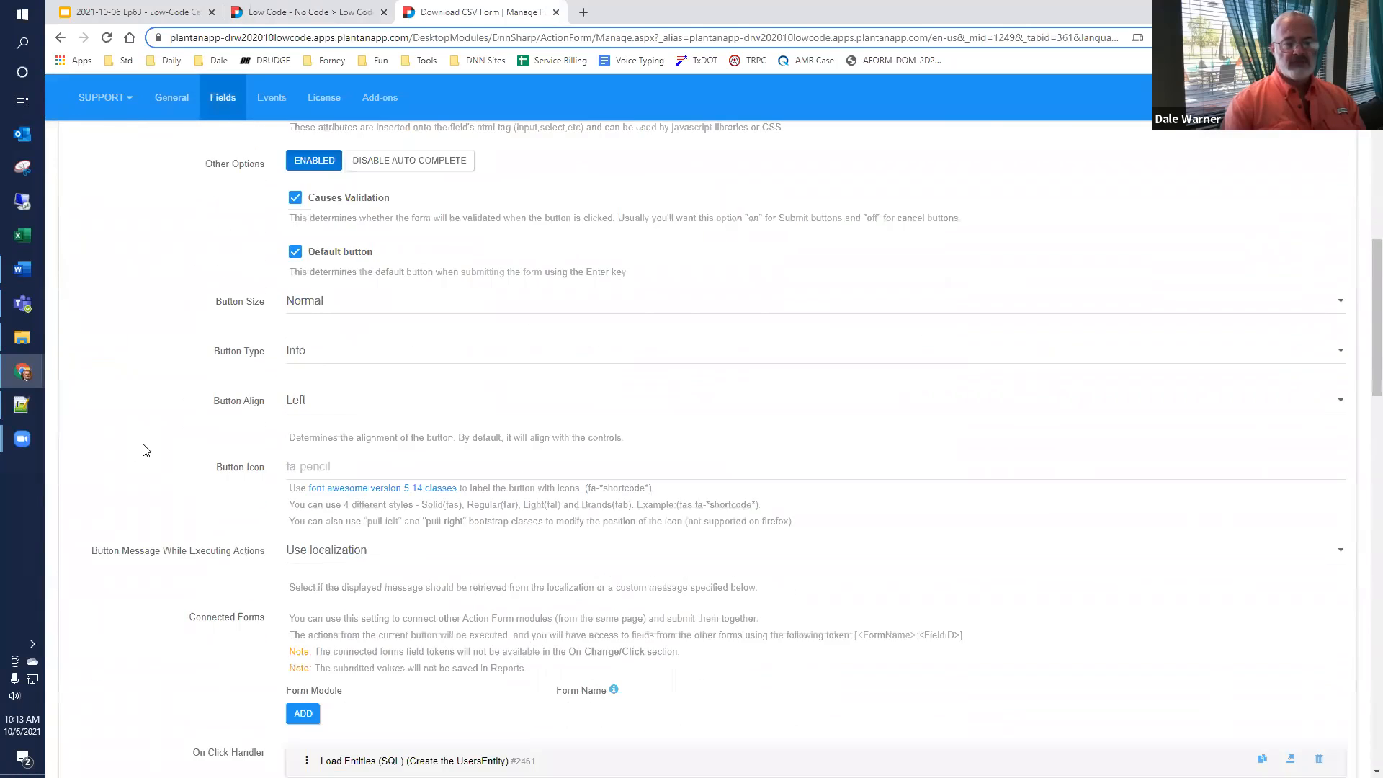
scroll(148, 449, down, 6)
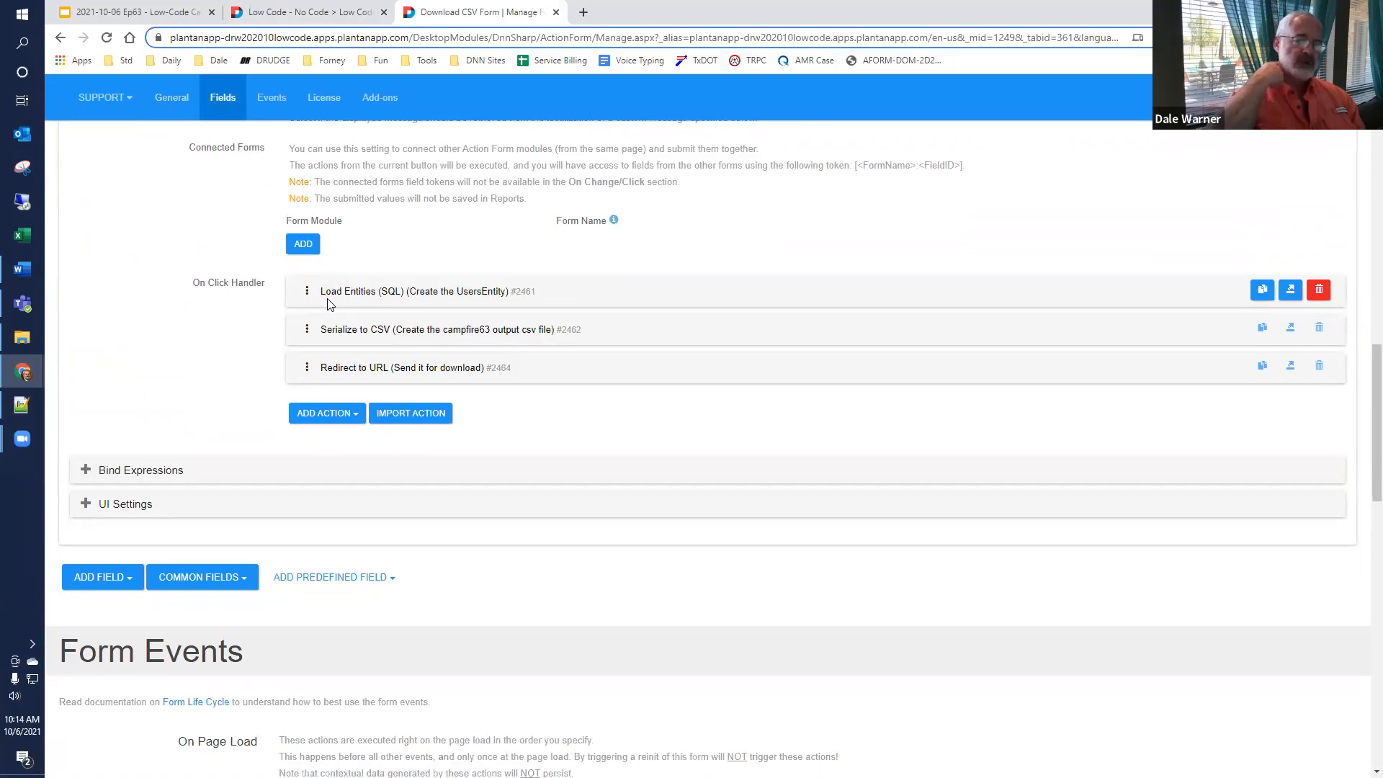
scroll(330, 302, up, 1)
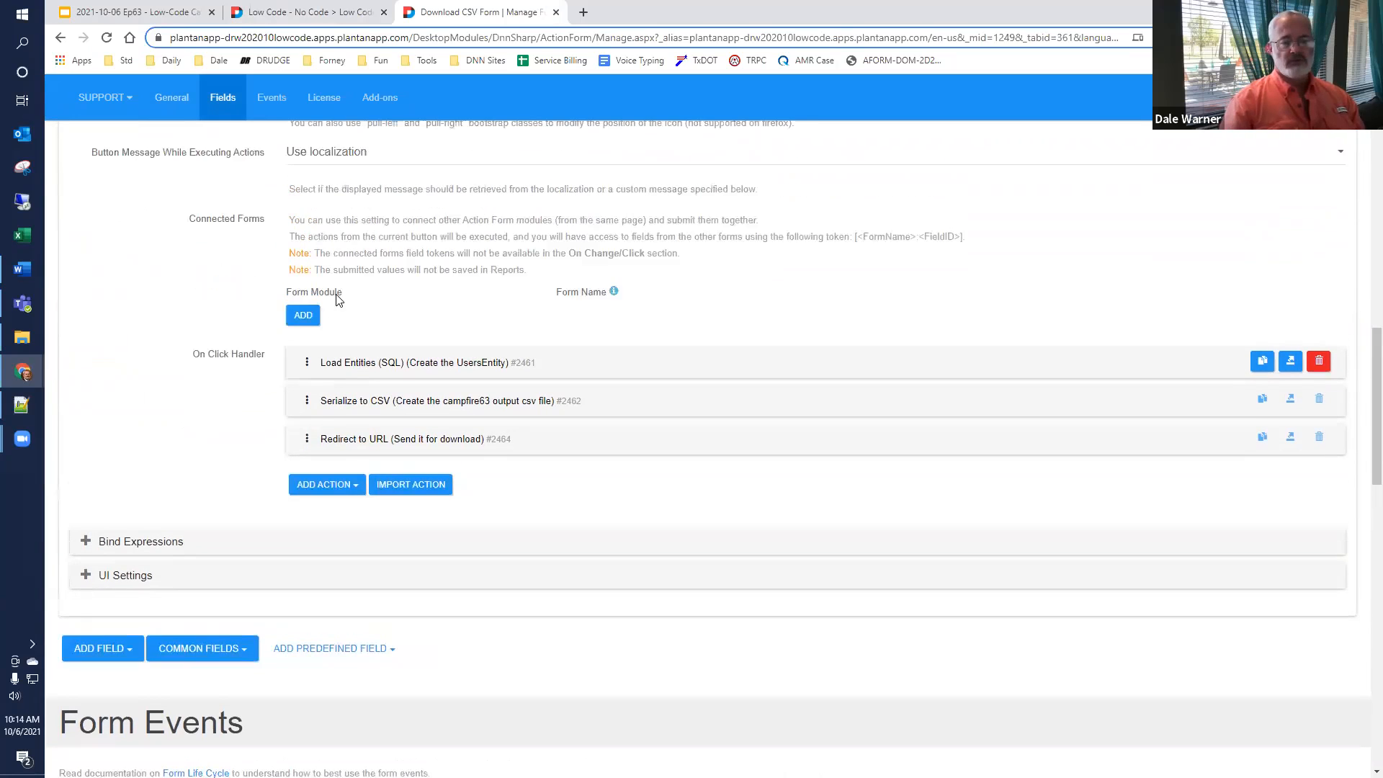
Step: Expand the Load Entities (SQL) action and review its SQL query and entity name
click(347, 364)
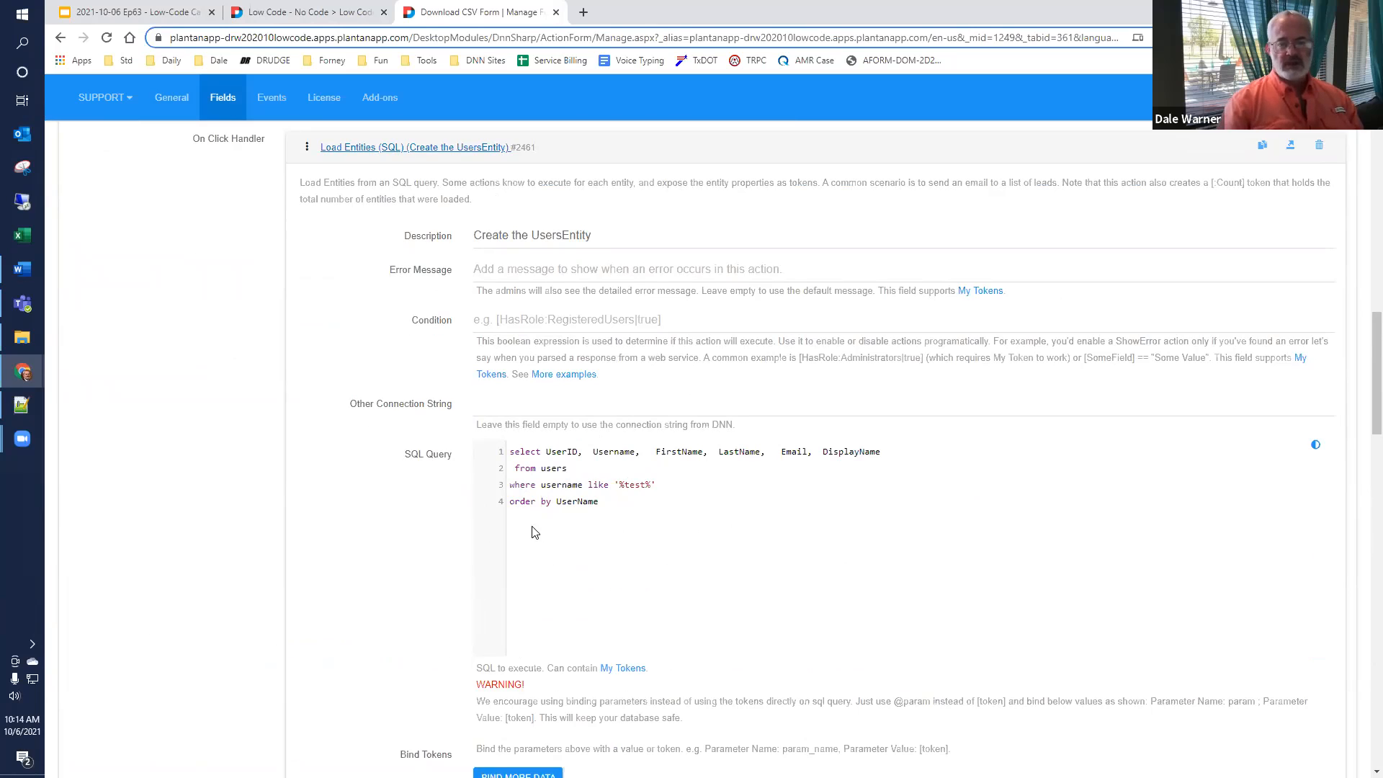
scroll(517, 531, down, 1)
scroll(436, 482, down, 2)
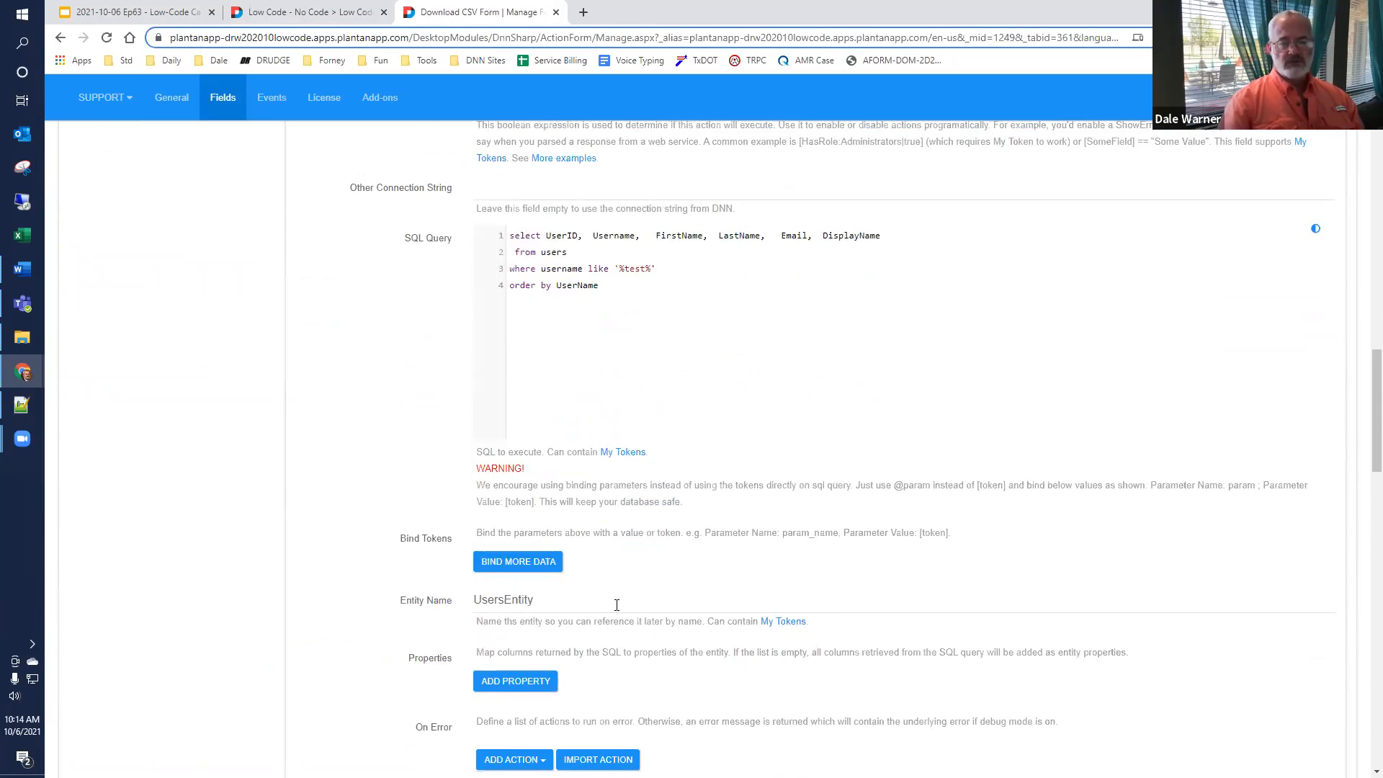
scroll(615, 601, down, 8)
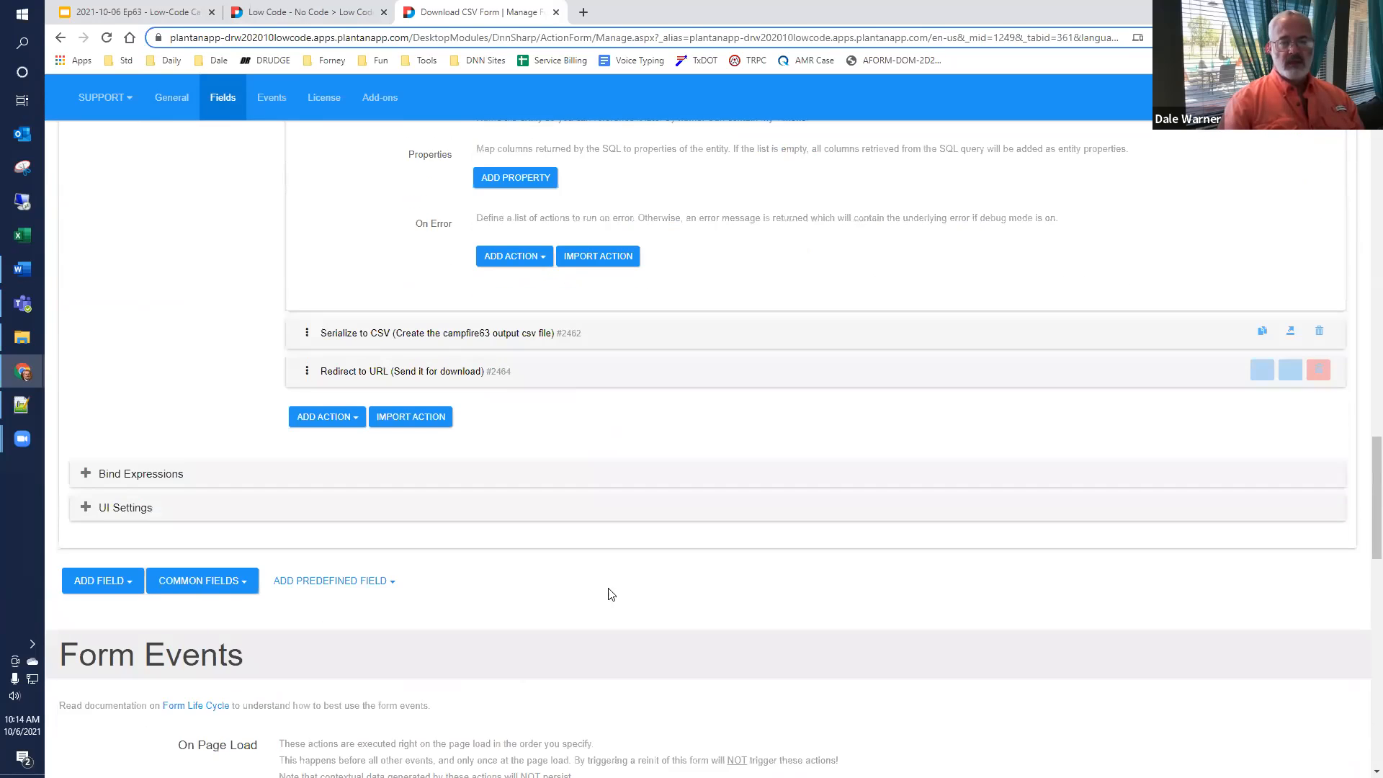
Step: Expand the Serialize to CSV action and review its entity name, field options, separator and storage location
click(432, 261)
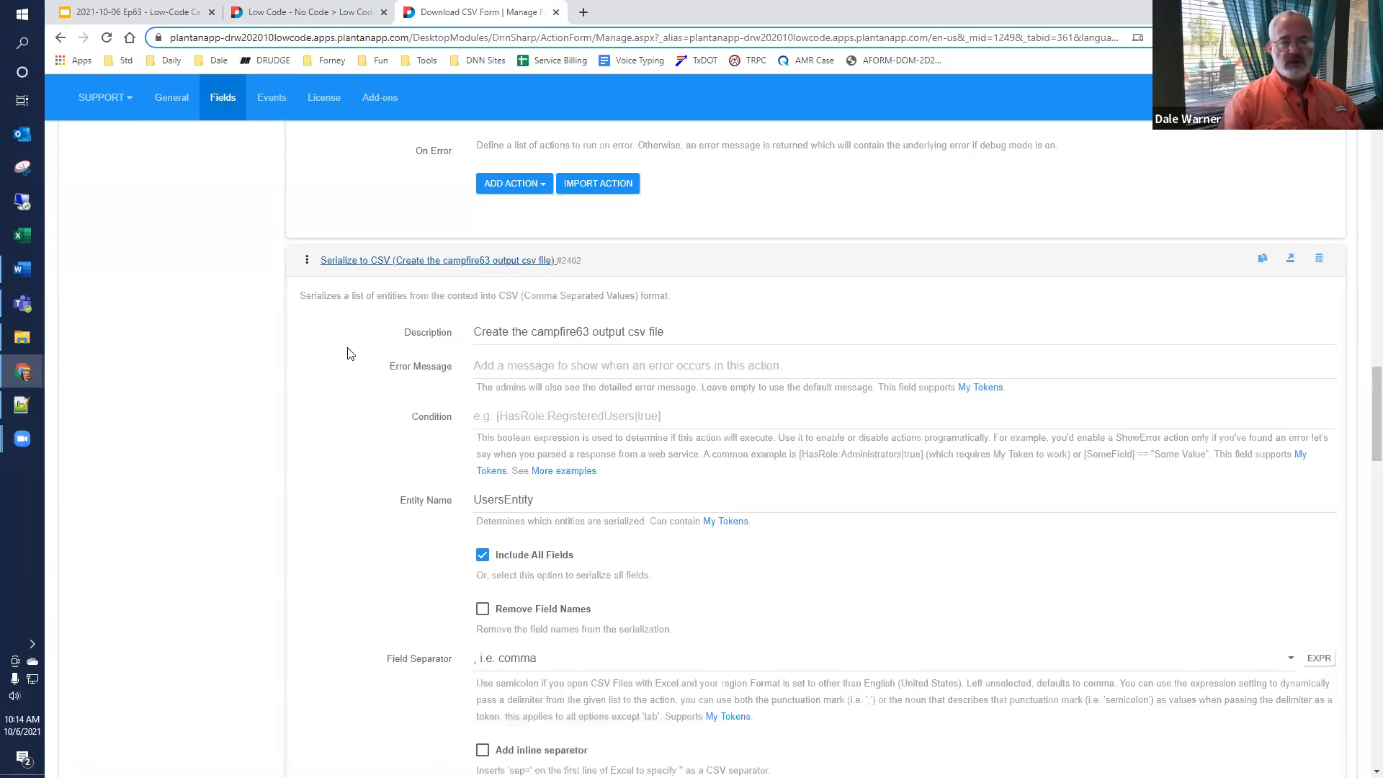
drag(542, 502, 351, 518)
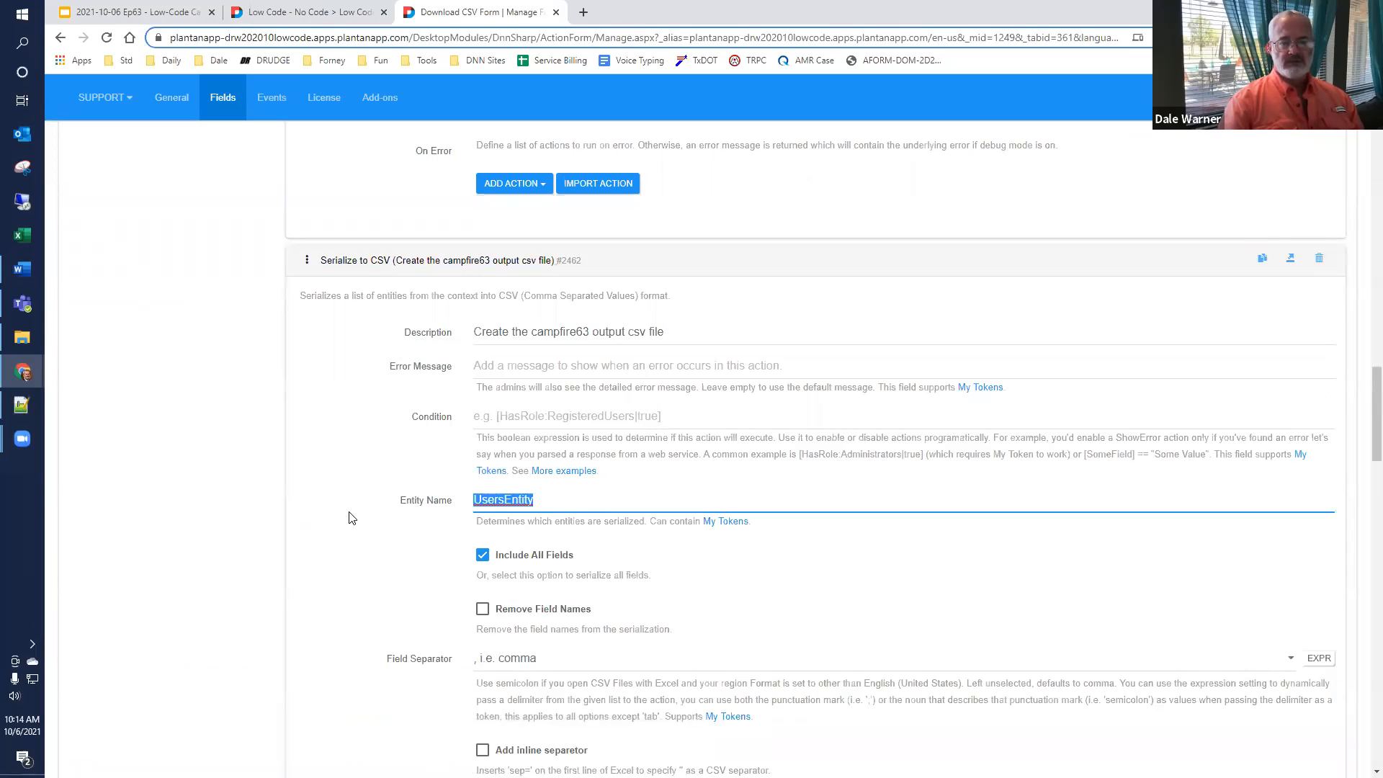
scroll(349, 518, down, 3)
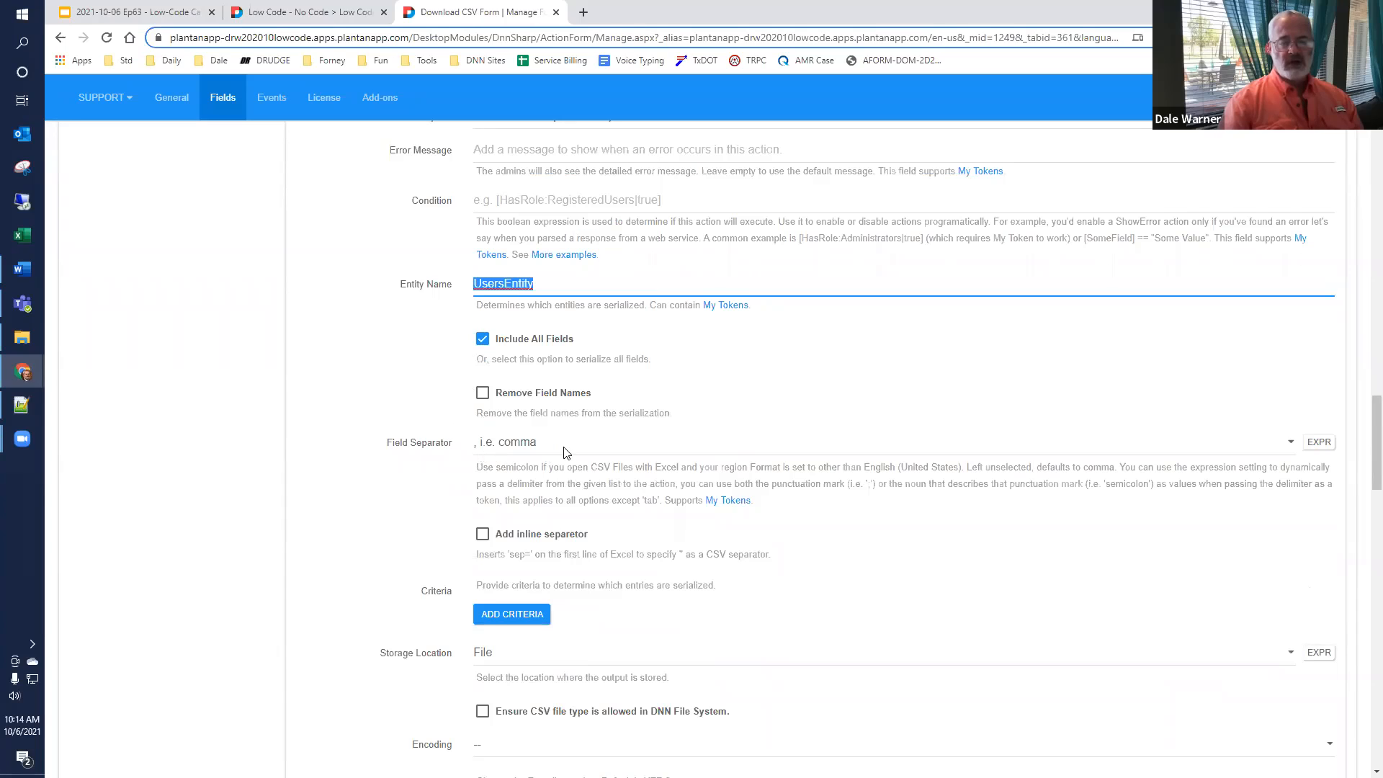
scroll(564, 452, down, 4)
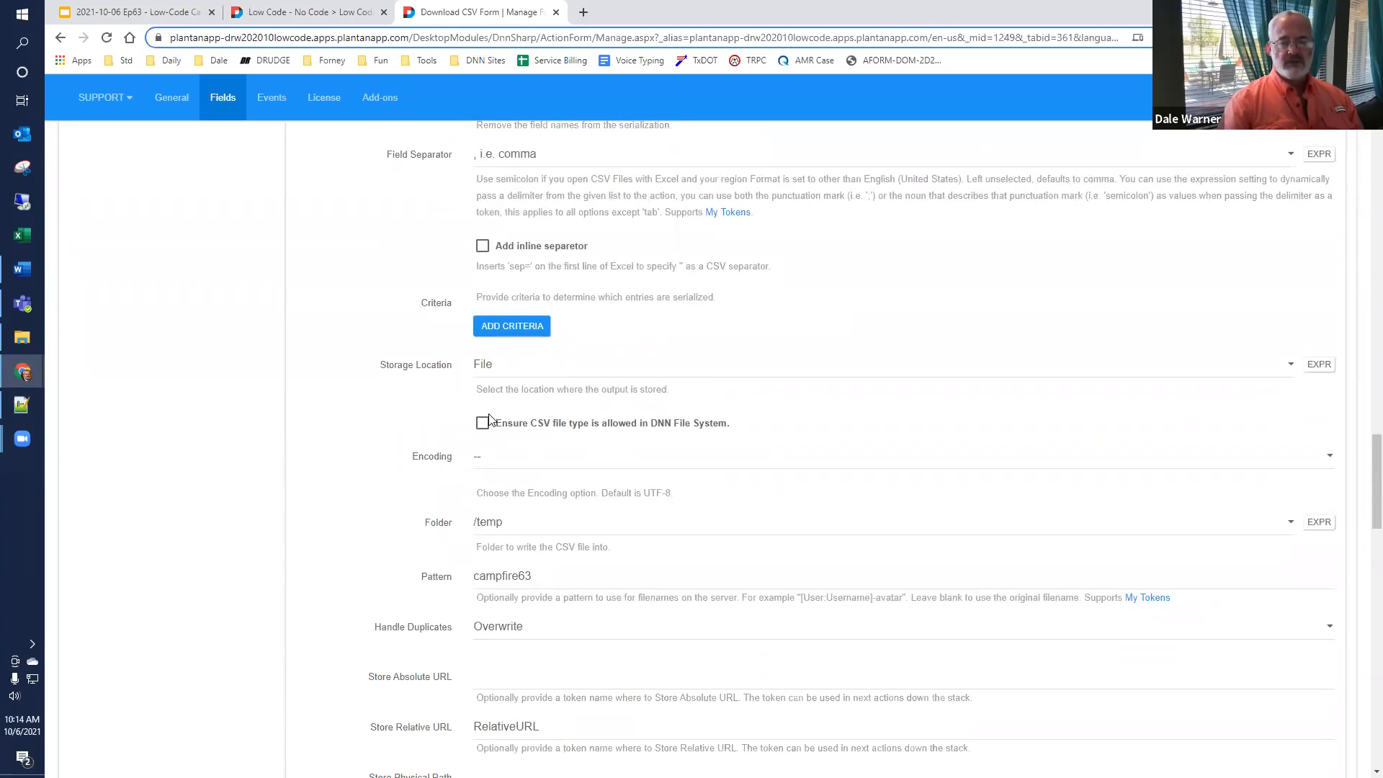
scroll(532, 521, down, 3)
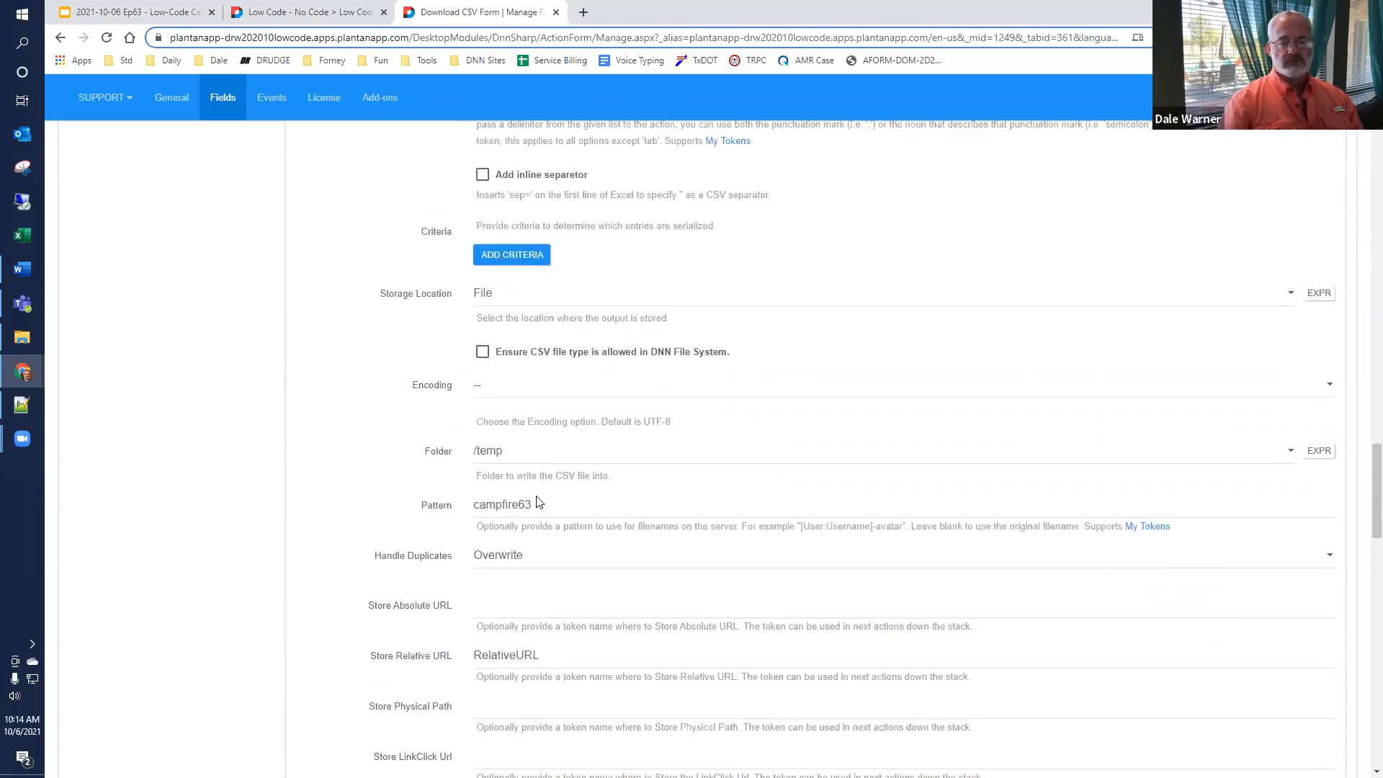
Step: Examine the Serialize to CSV action's filename pattern, duplicate-handling options and relative URL token
drag(559, 361, 329, 369)
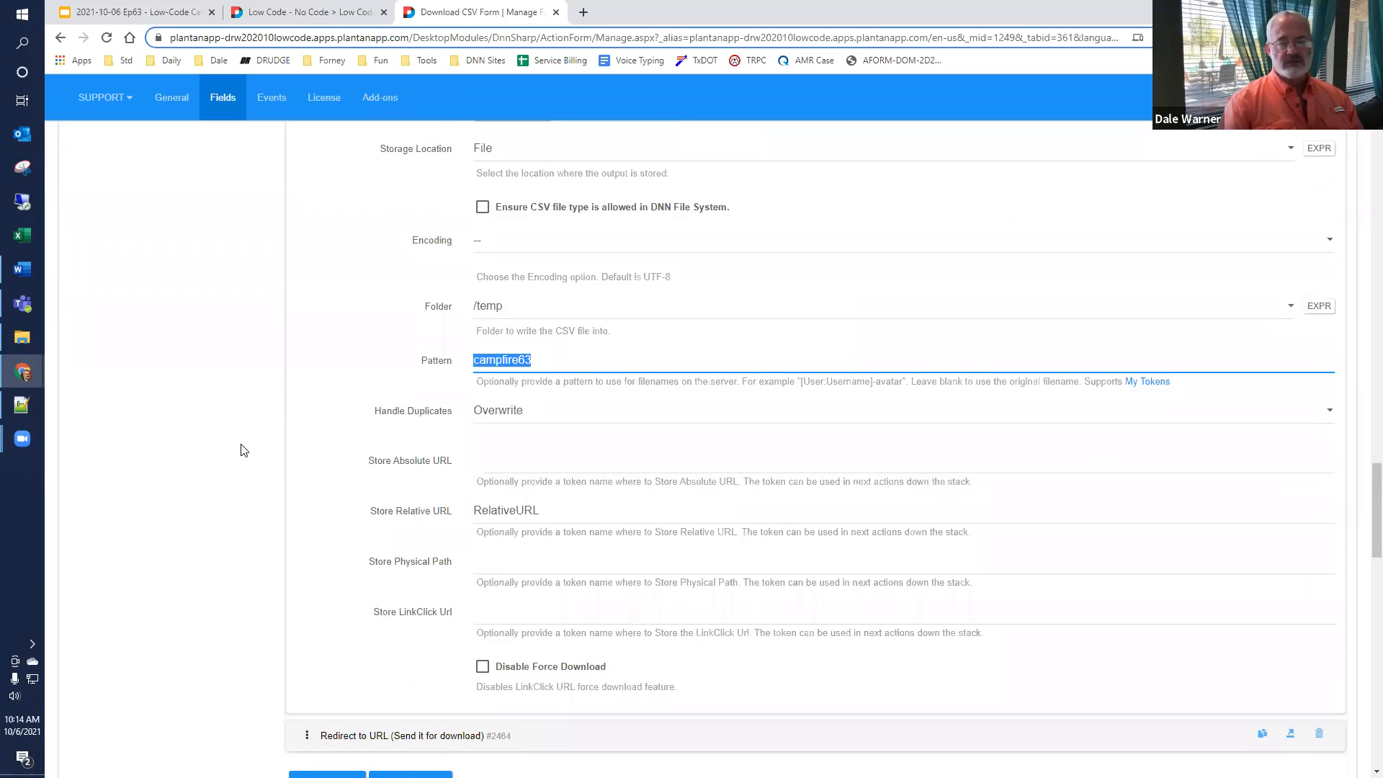
scroll(308, 457, down, 2)
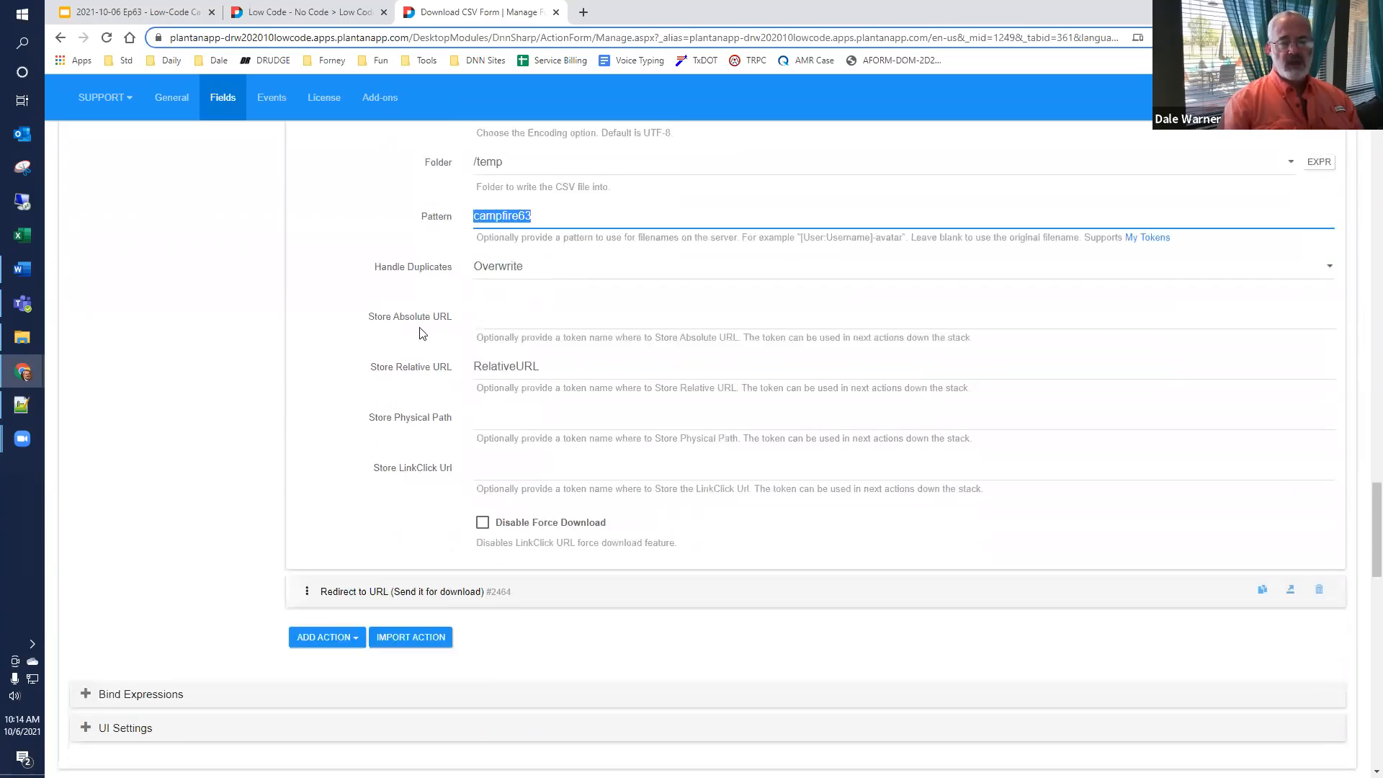
click(519, 270)
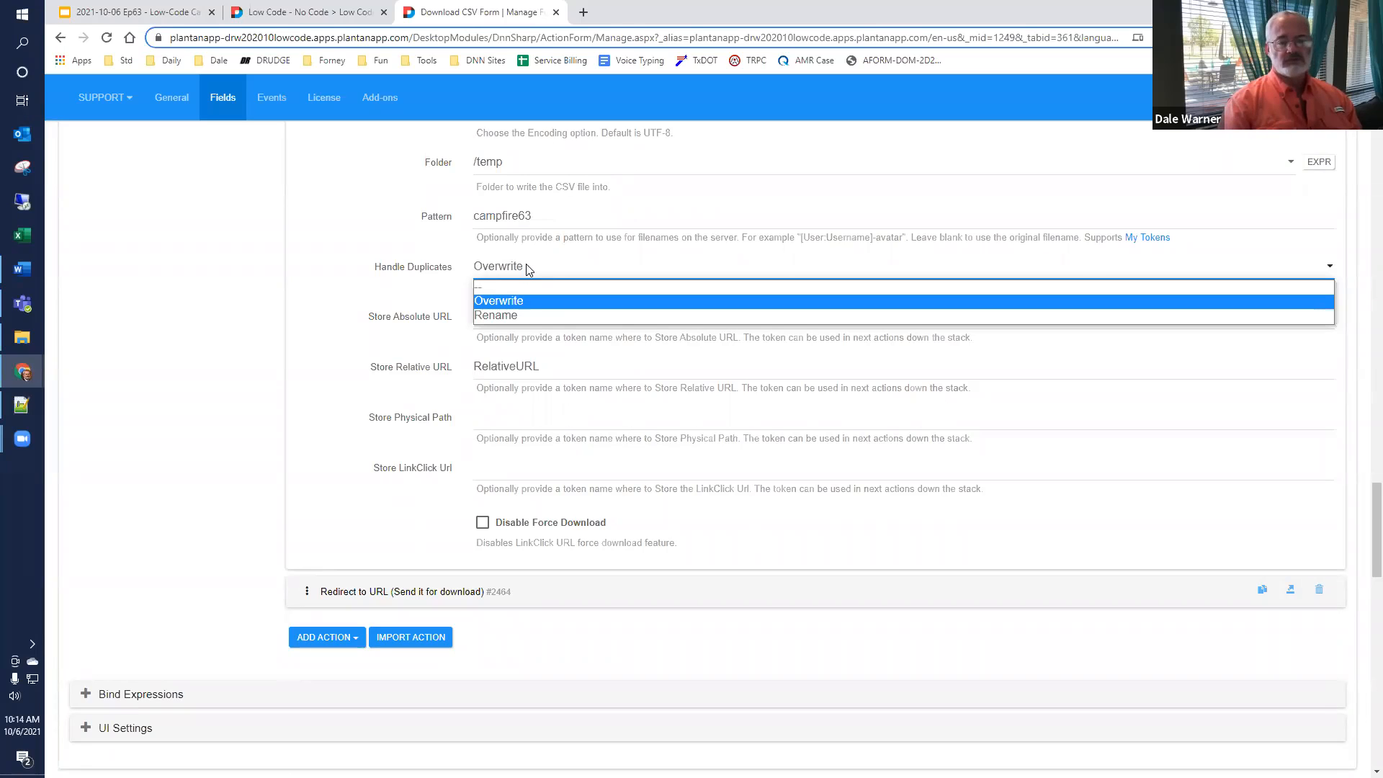
click(530, 270)
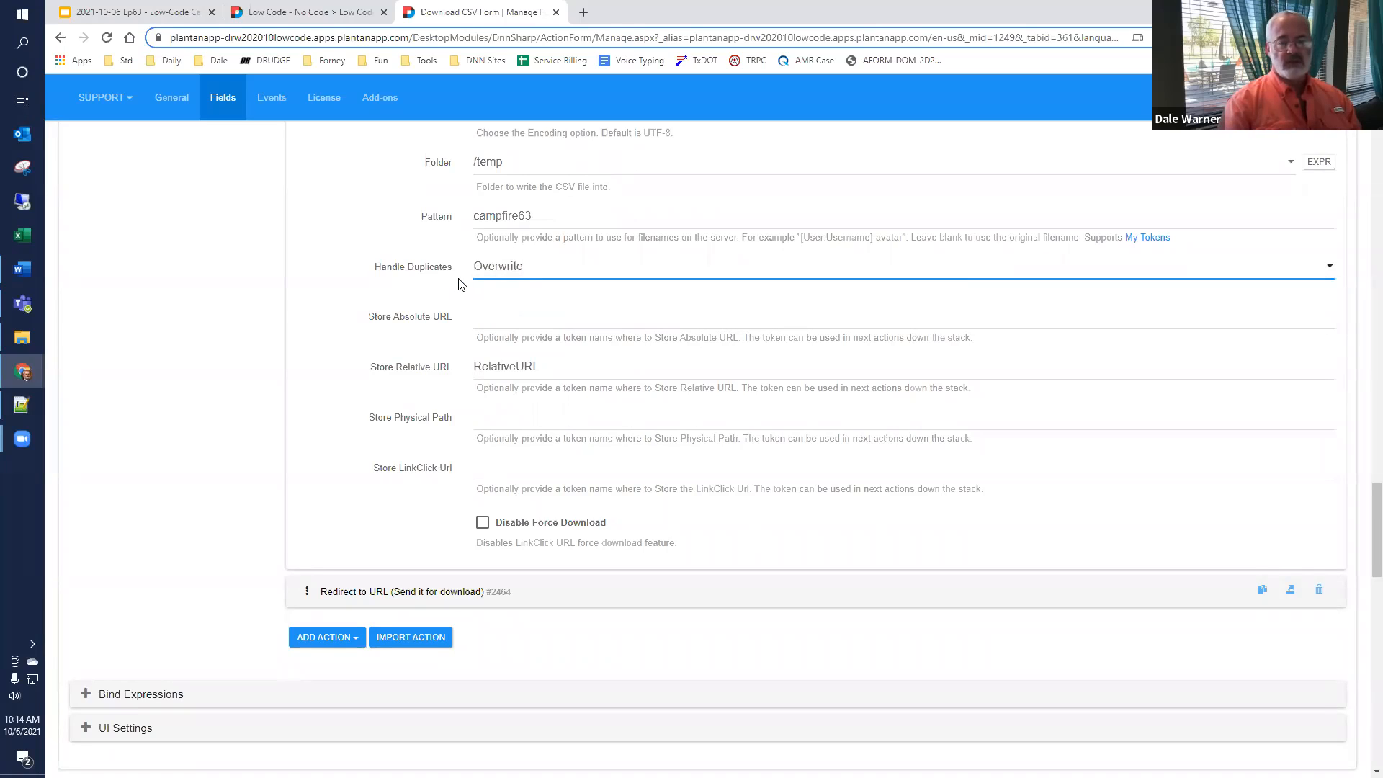
scroll(500, 341, down, 1)
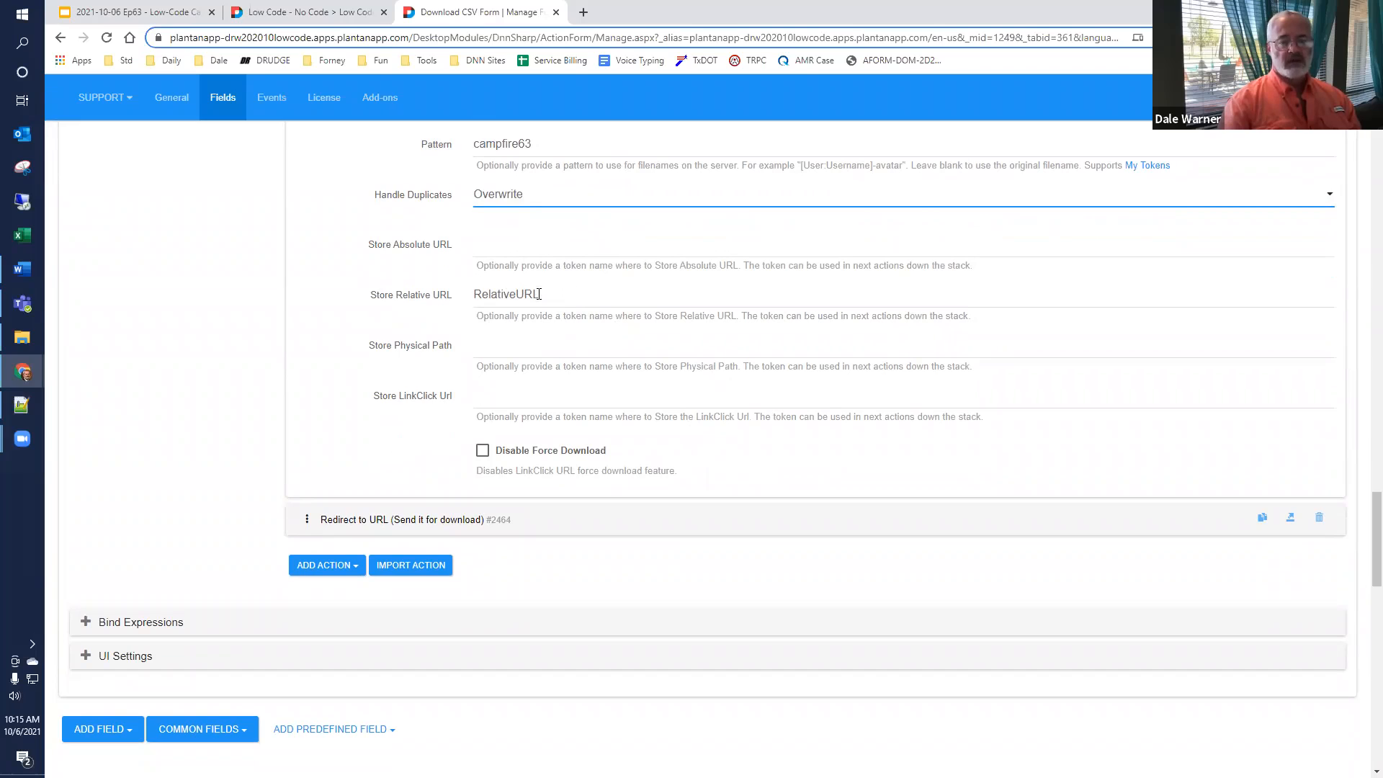
double_click(538, 294)
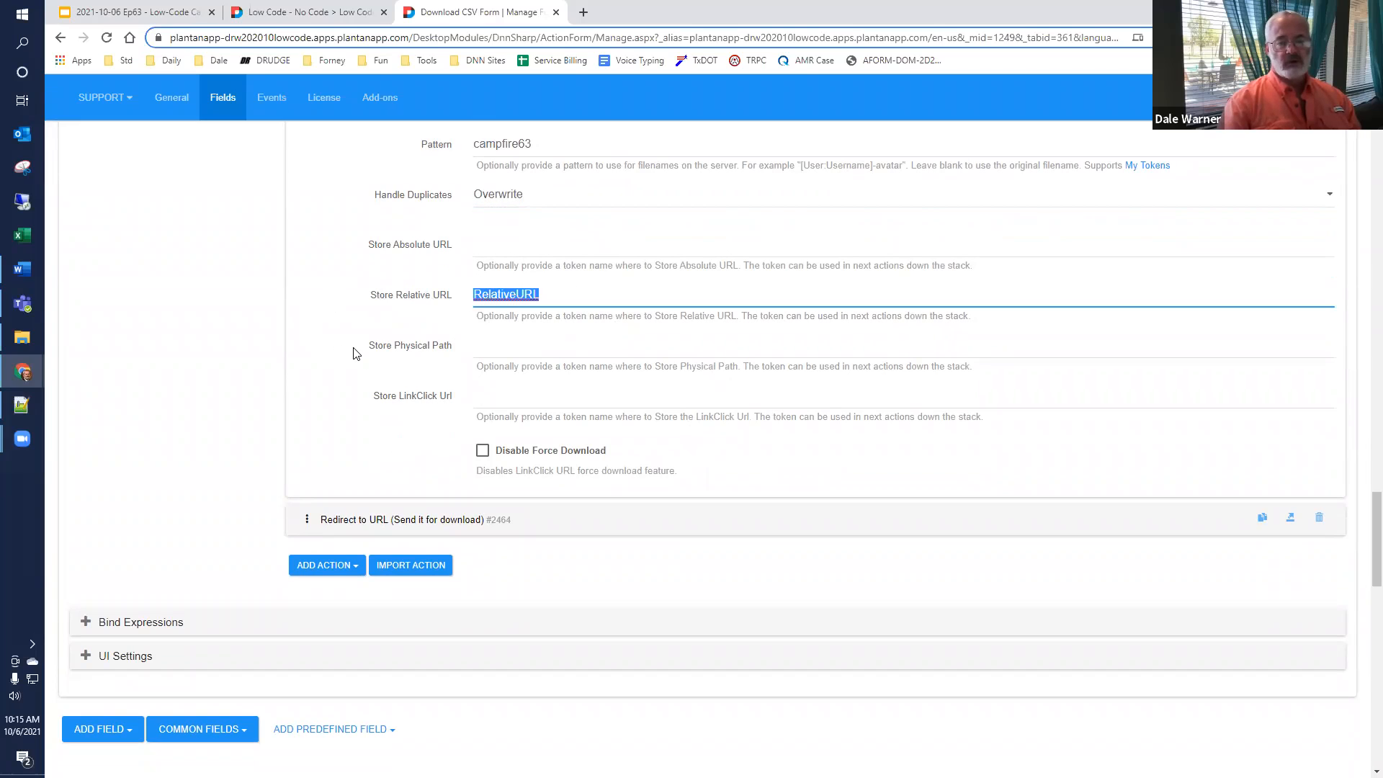
click(422, 333)
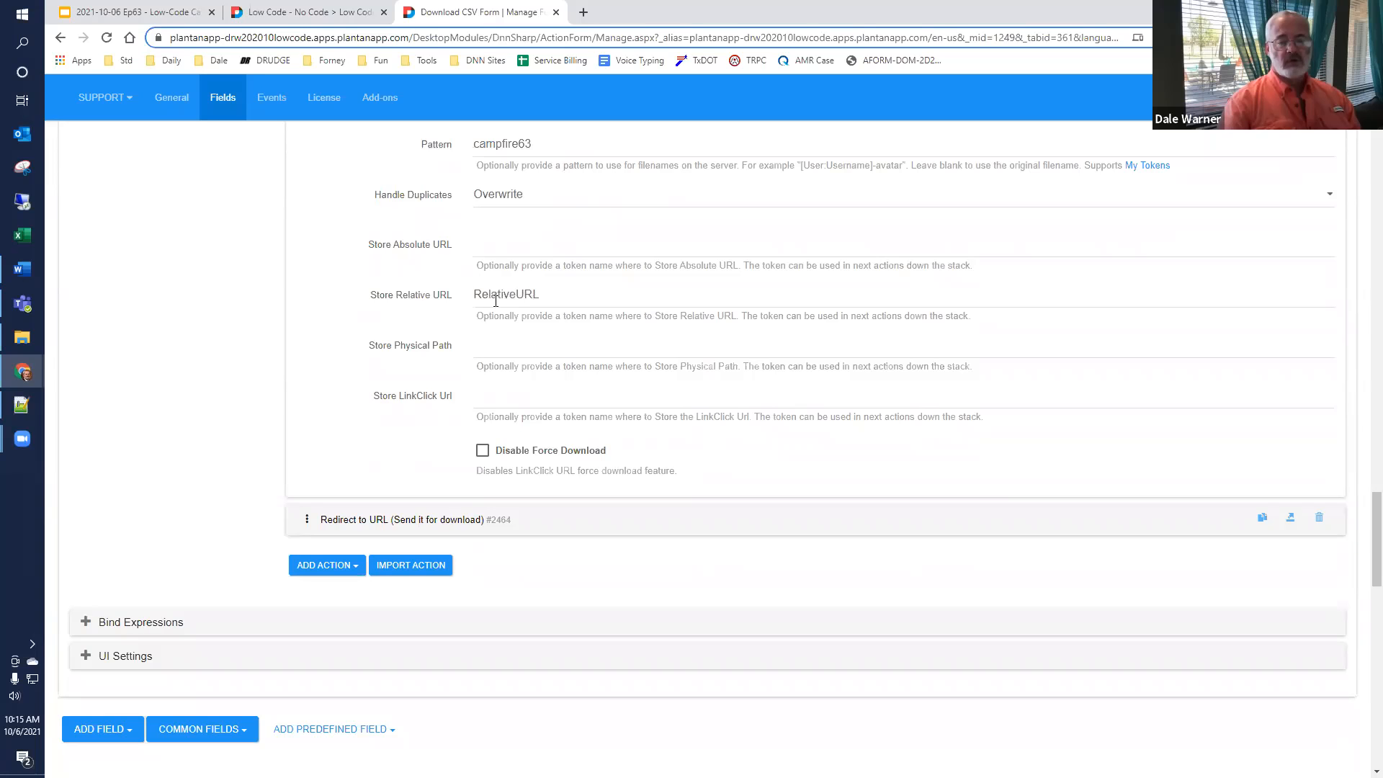
Step: Expand the Redirect to URL action and review its URL token and download options
scroll(483, 315, down, 2)
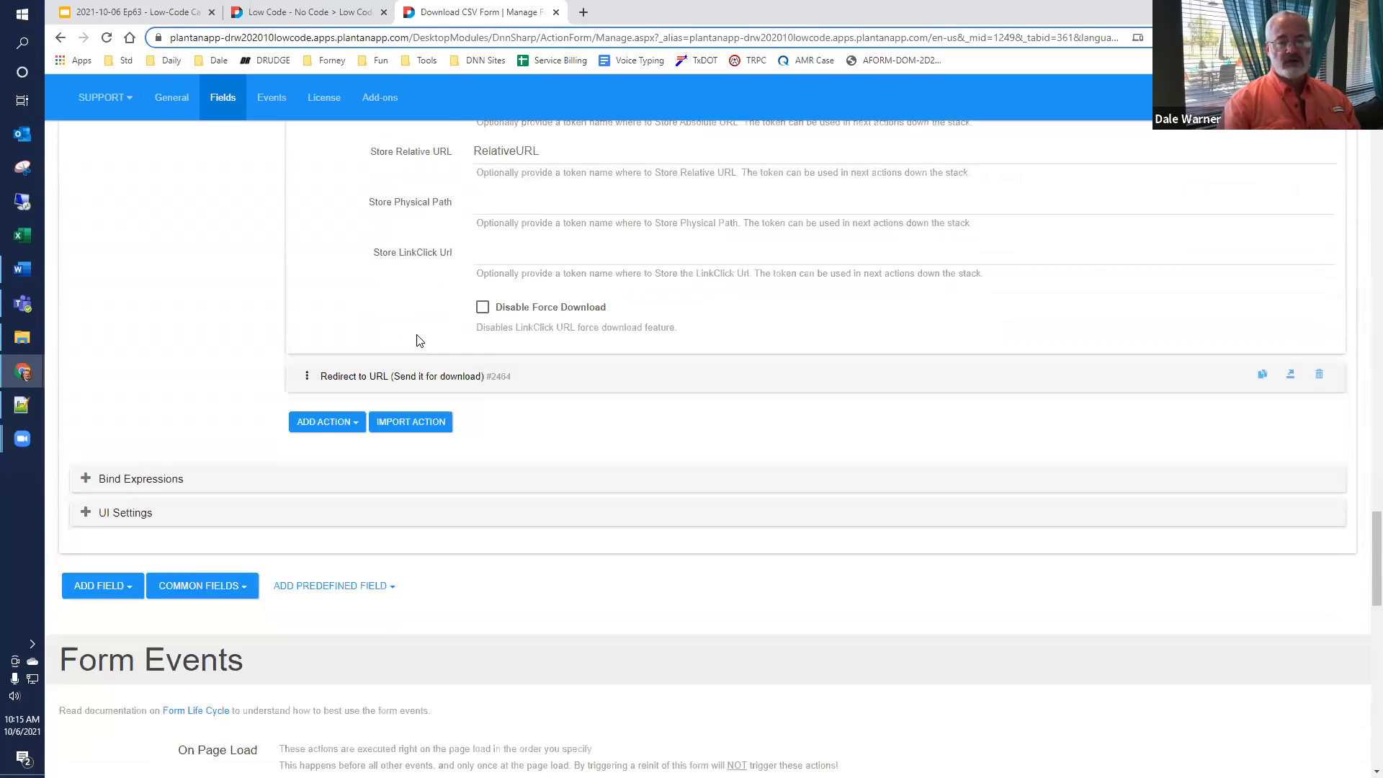
click(356, 375)
scroll(497, 446, down, 2)
double_click(592, 454)
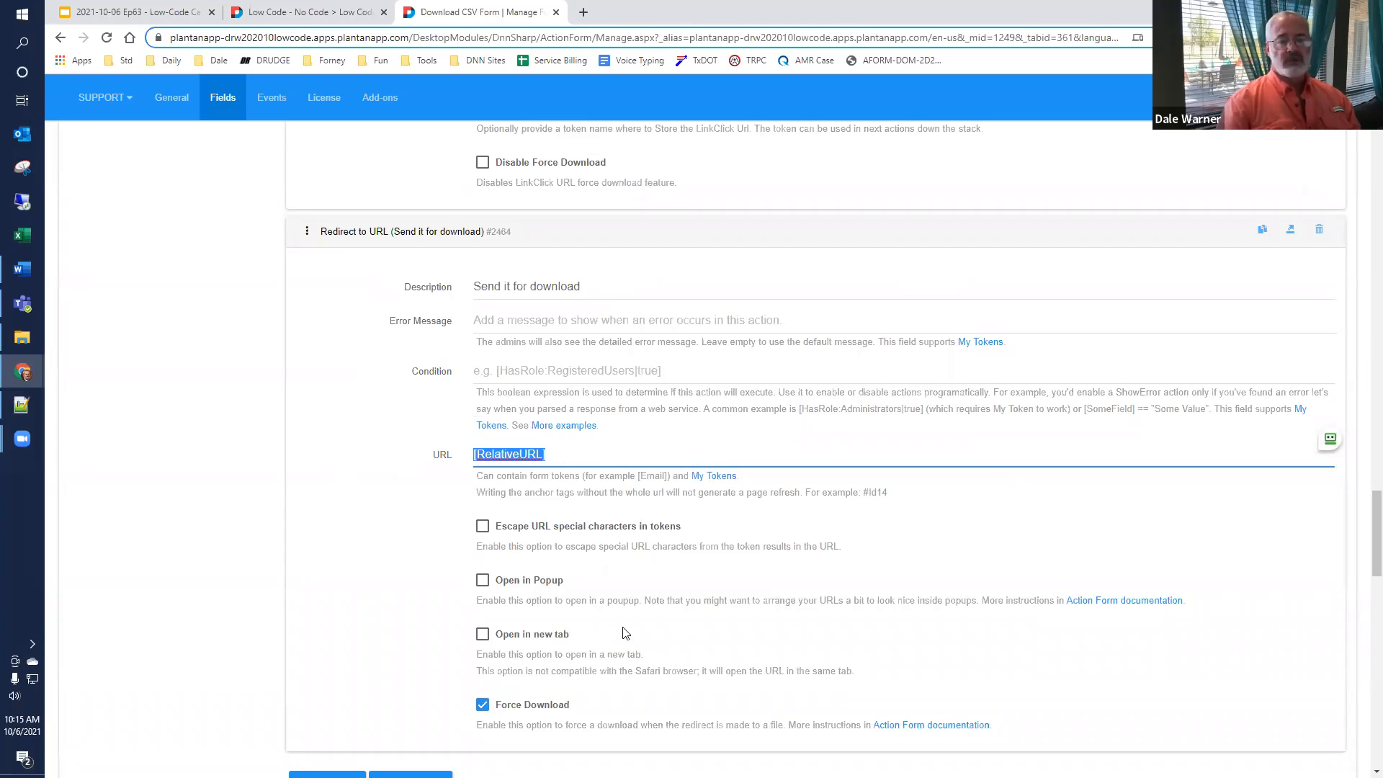
Step: Download the users CSV again from the form page, inspect it in Excel with fitted columns, and close it without saving
click(296, 13)
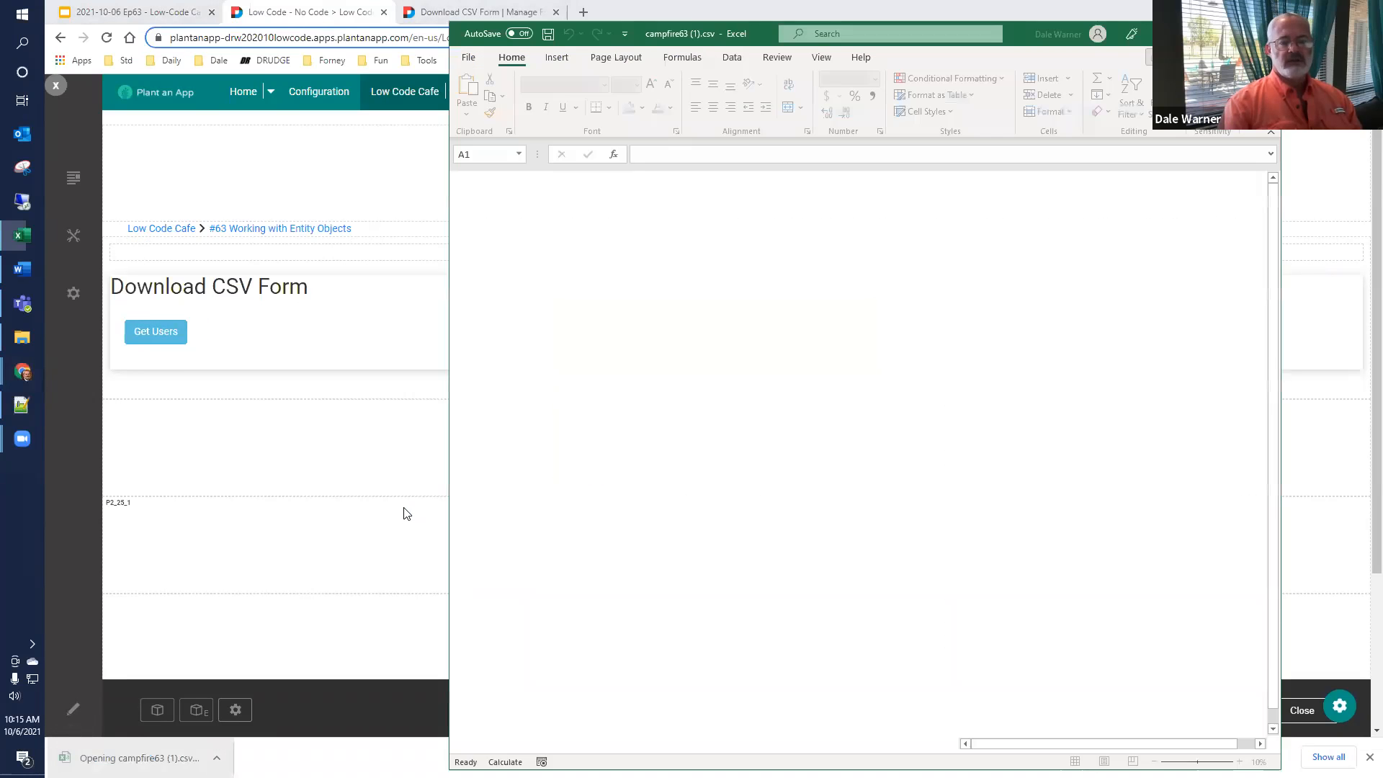
click(461, 203)
double_click(515, 203)
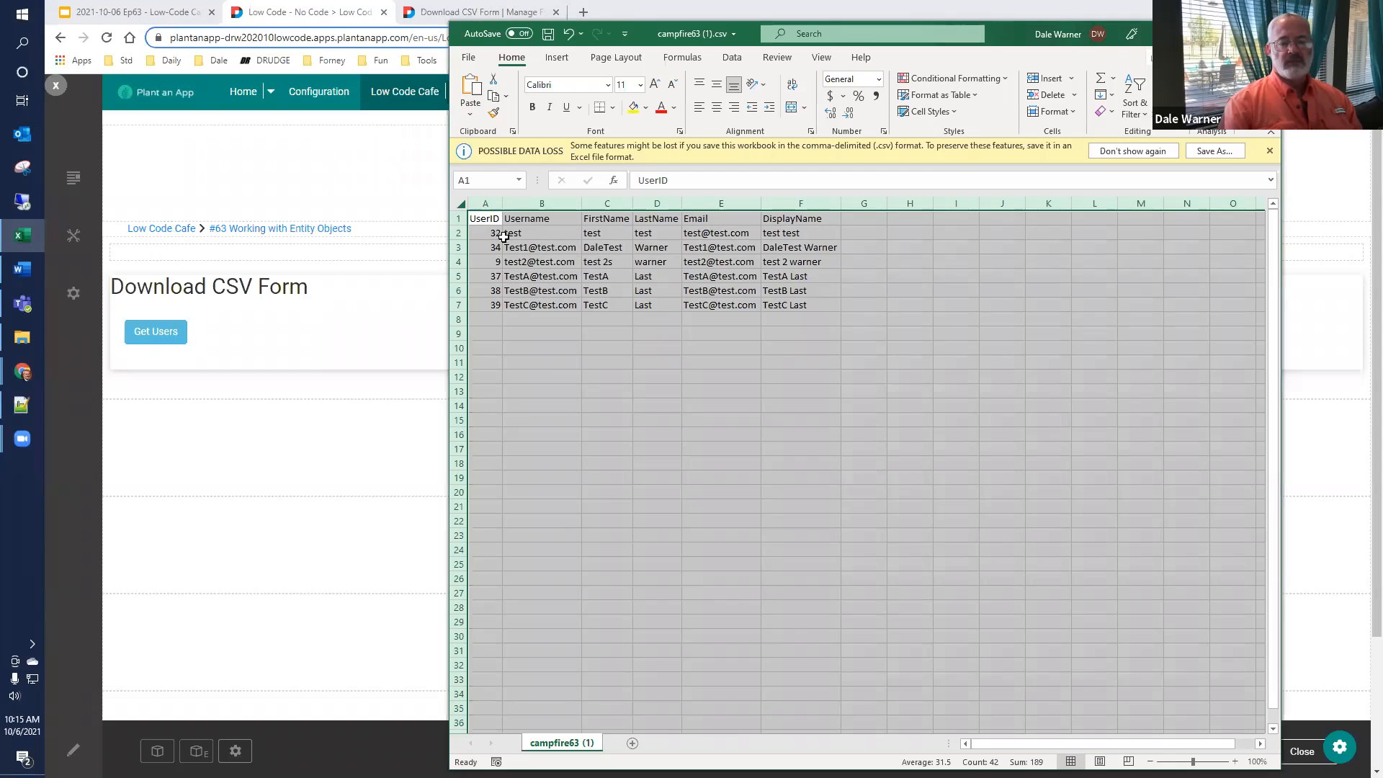
click(488, 222)
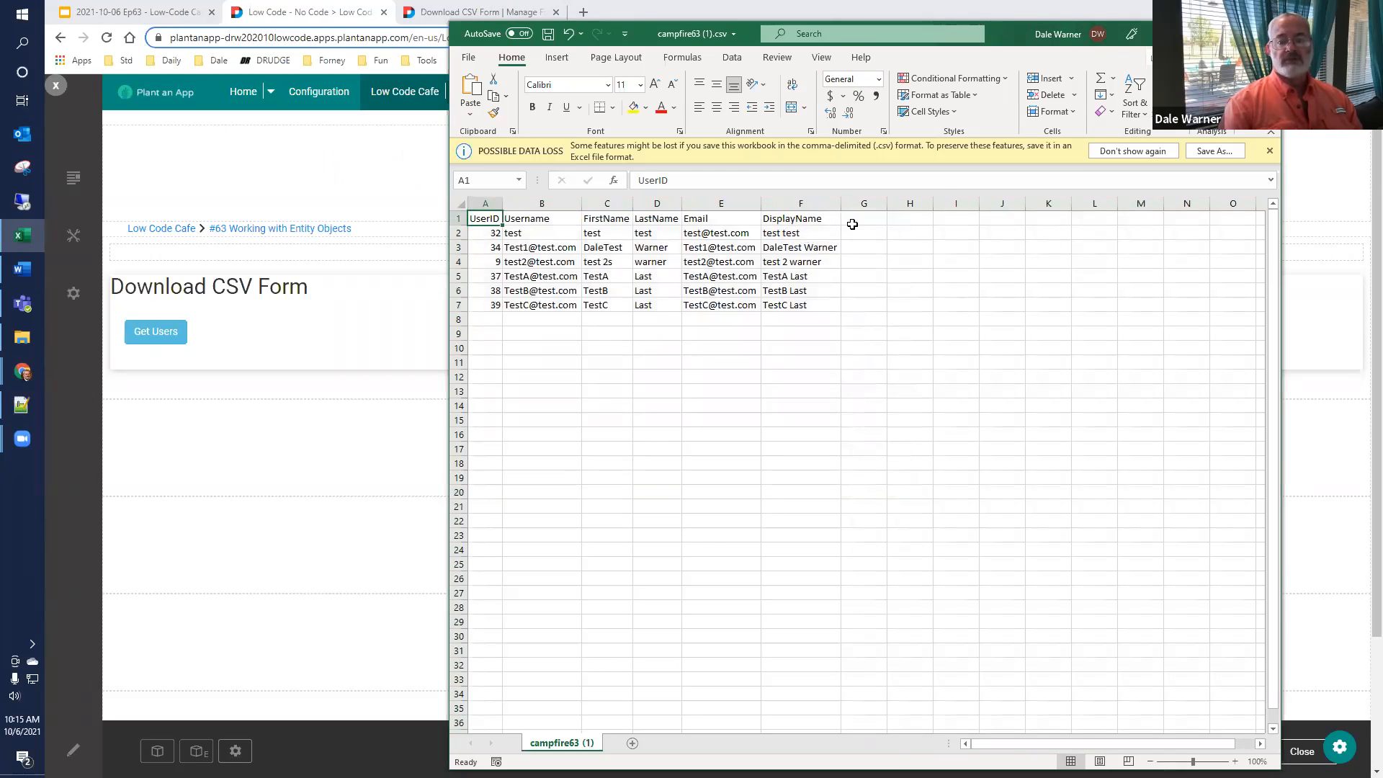
click(1263, 34)
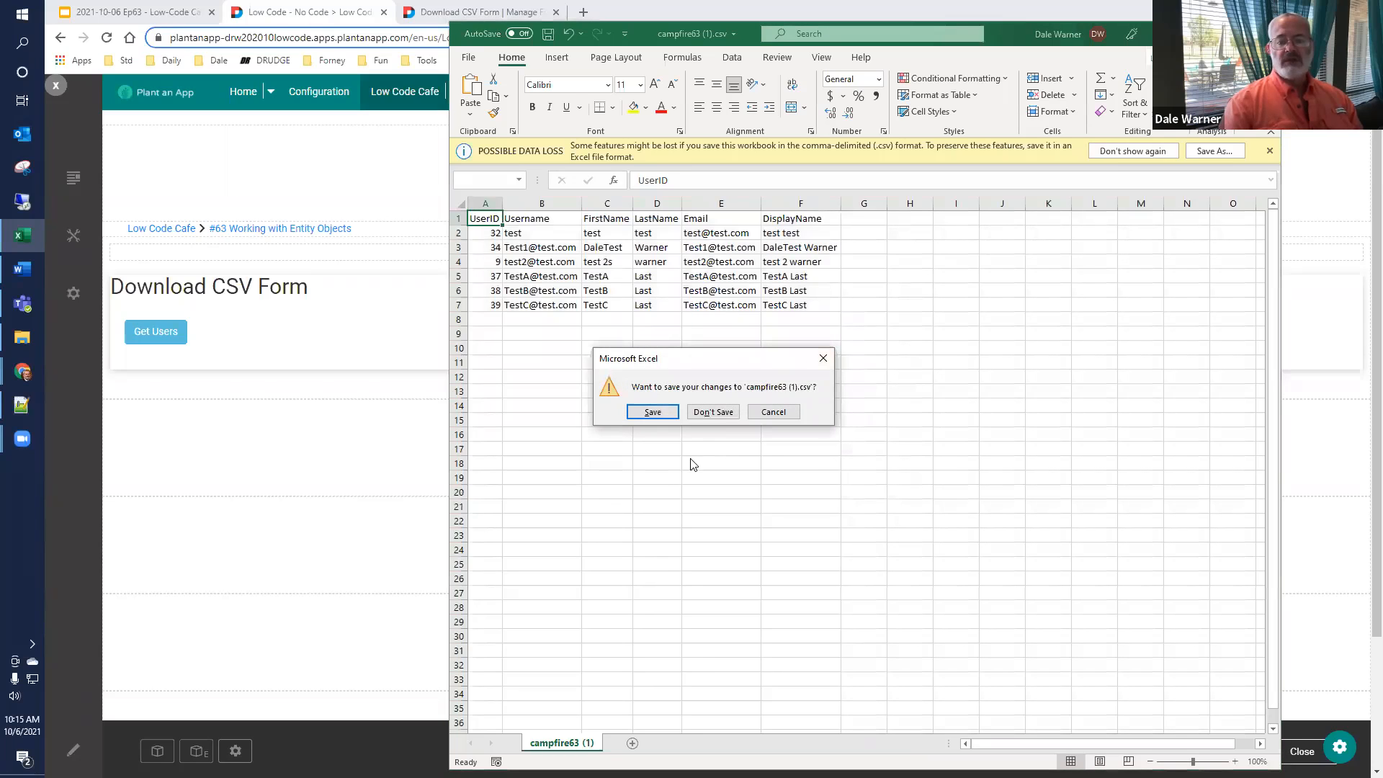
click(712, 412)
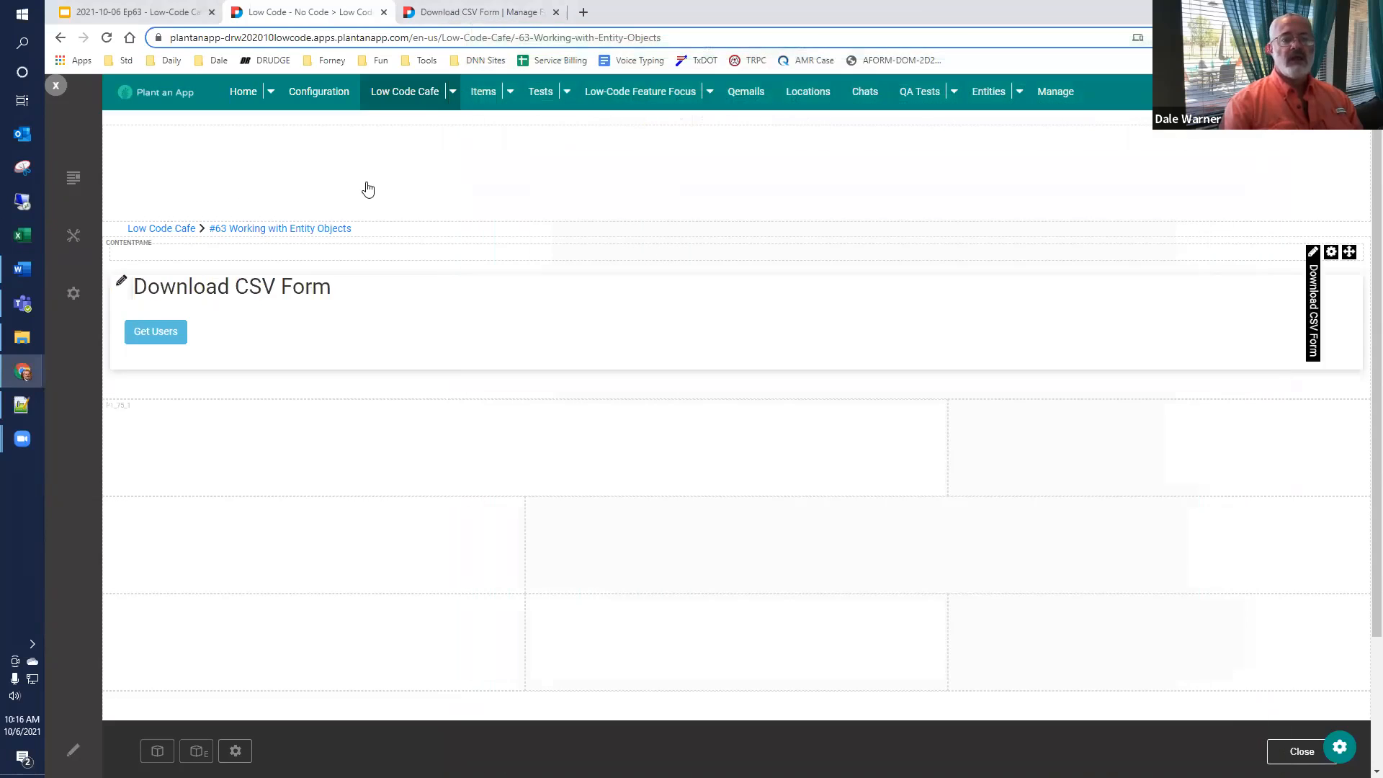
Step: Return to the Download CSV Form settings and turn off Include All Fields in the Serialize to CSV action
click(482, 21)
scroll(322, 492, up, 20)
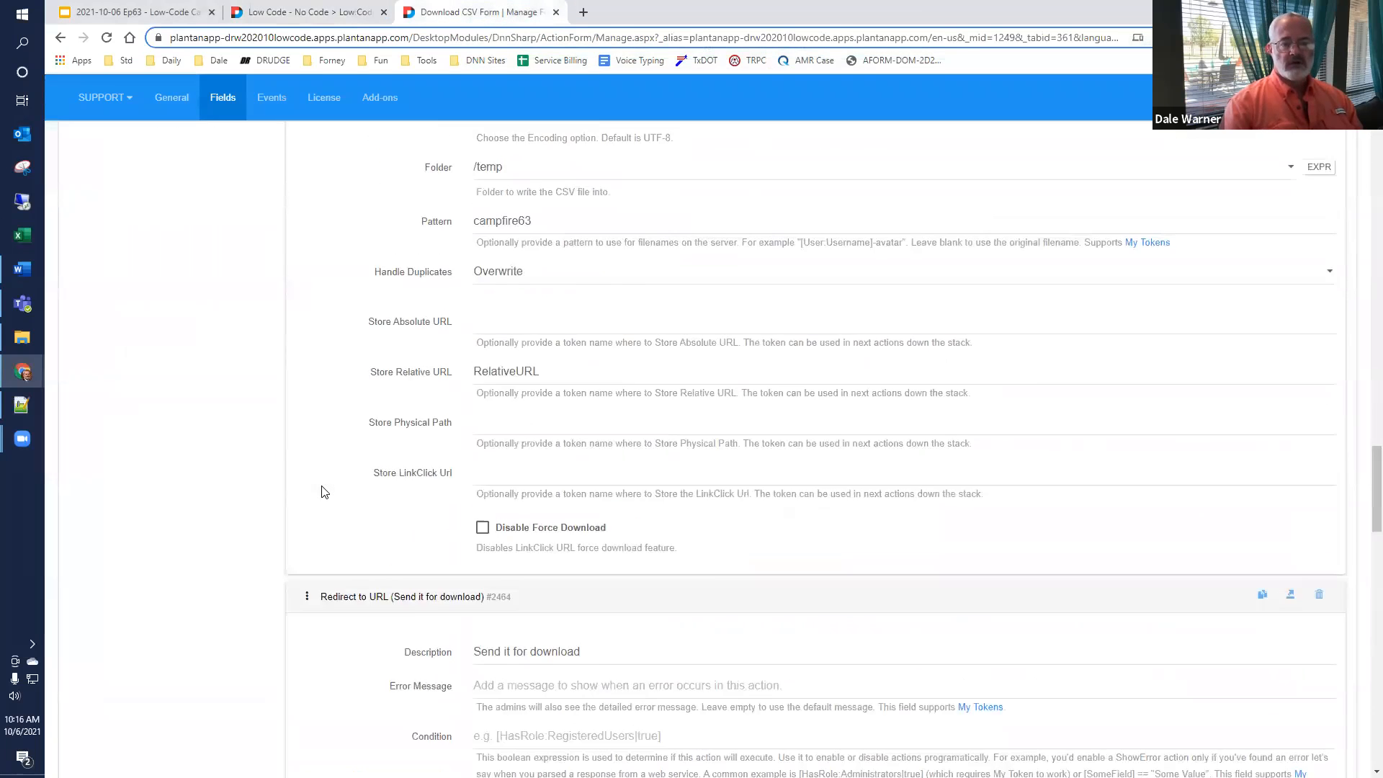
scroll(322, 492, up, 4)
scroll(494, 416, down, 4)
click(495, 416)
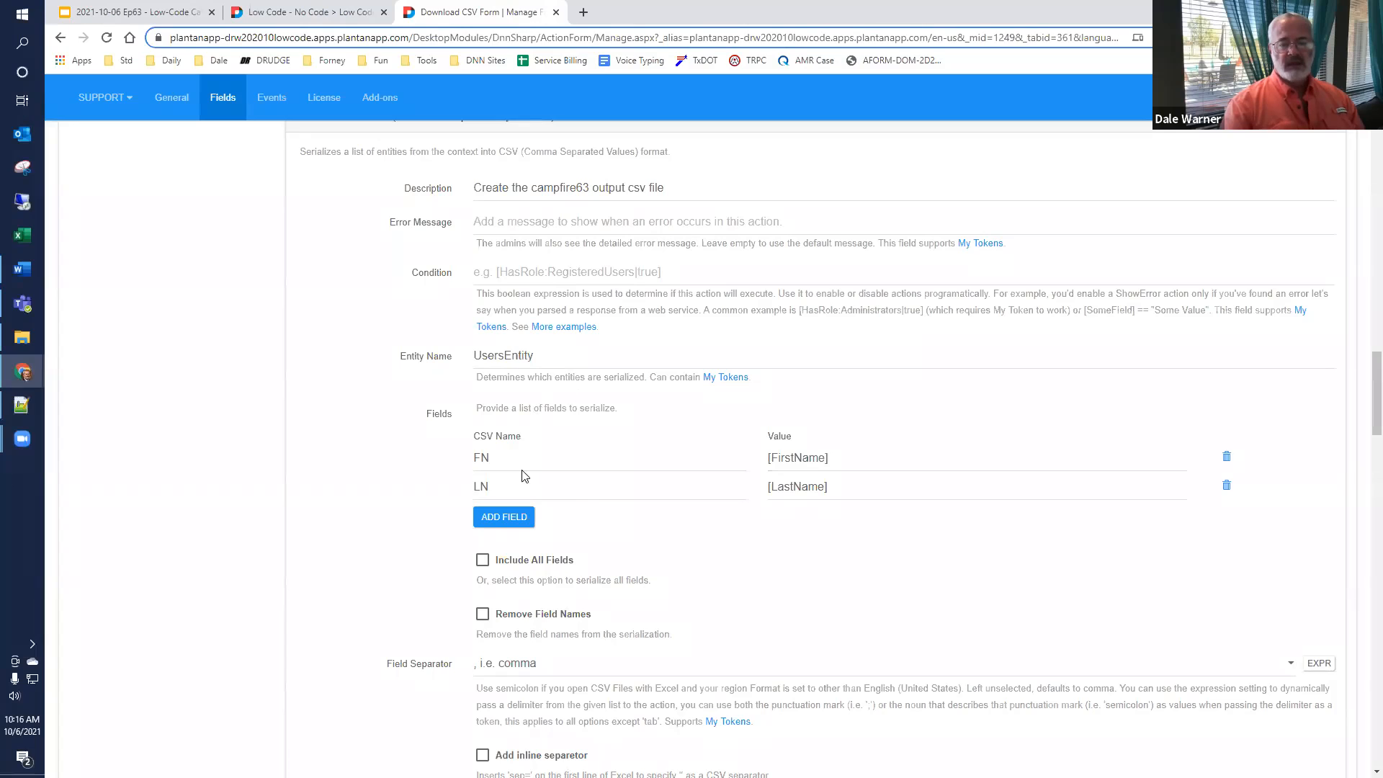
Step: Save the form with the FN and LN field list, download the users CSV again from the form page, and close it in Excel
click(552, 460)
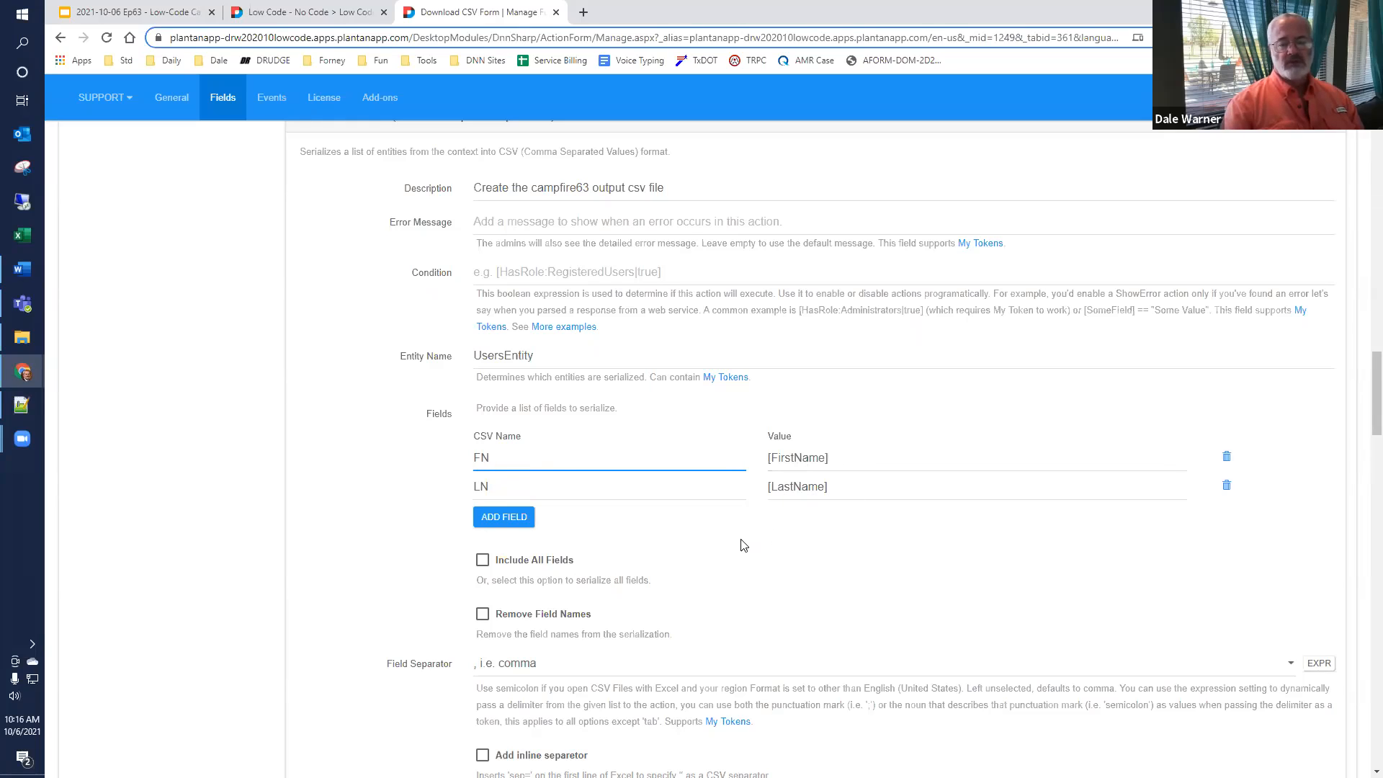
click(1289, 97)
click(344, 12)
click(155, 332)
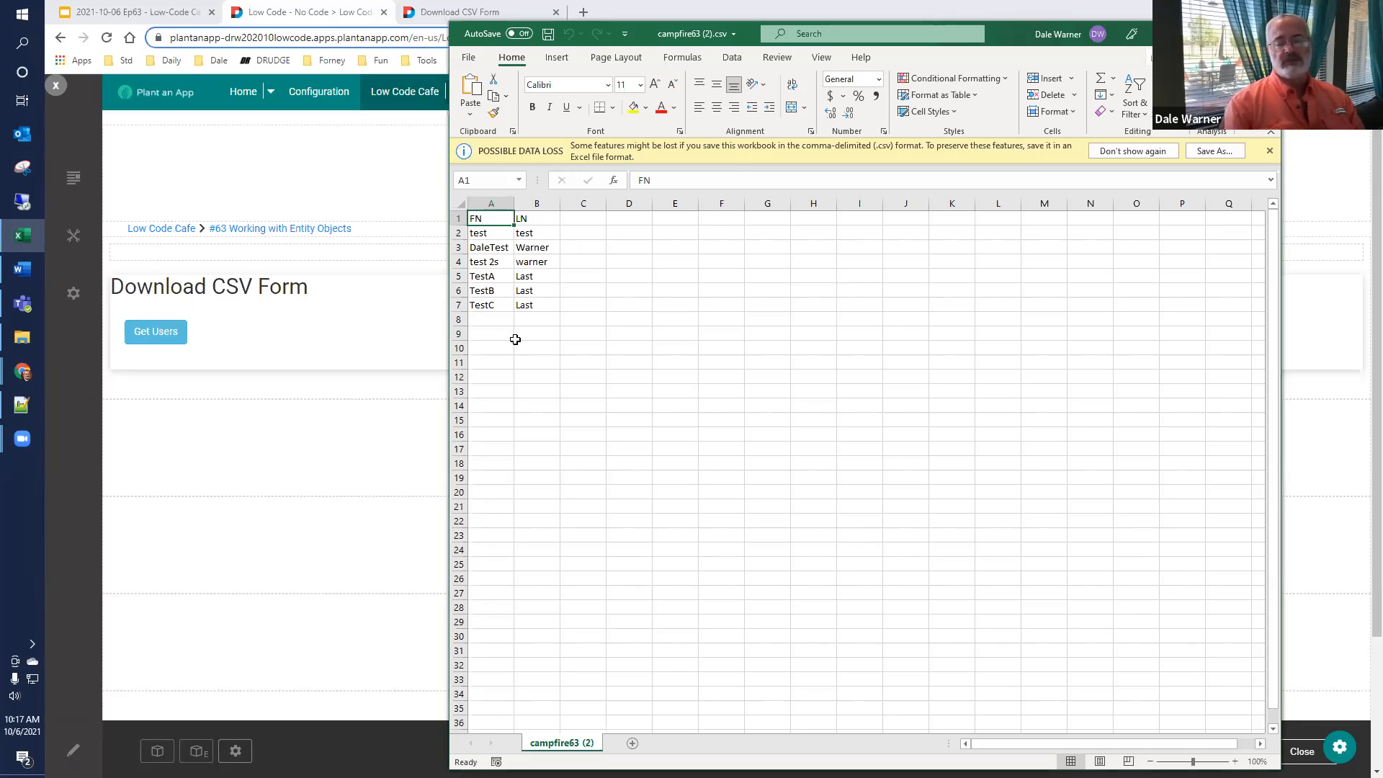
click(1264, 34)
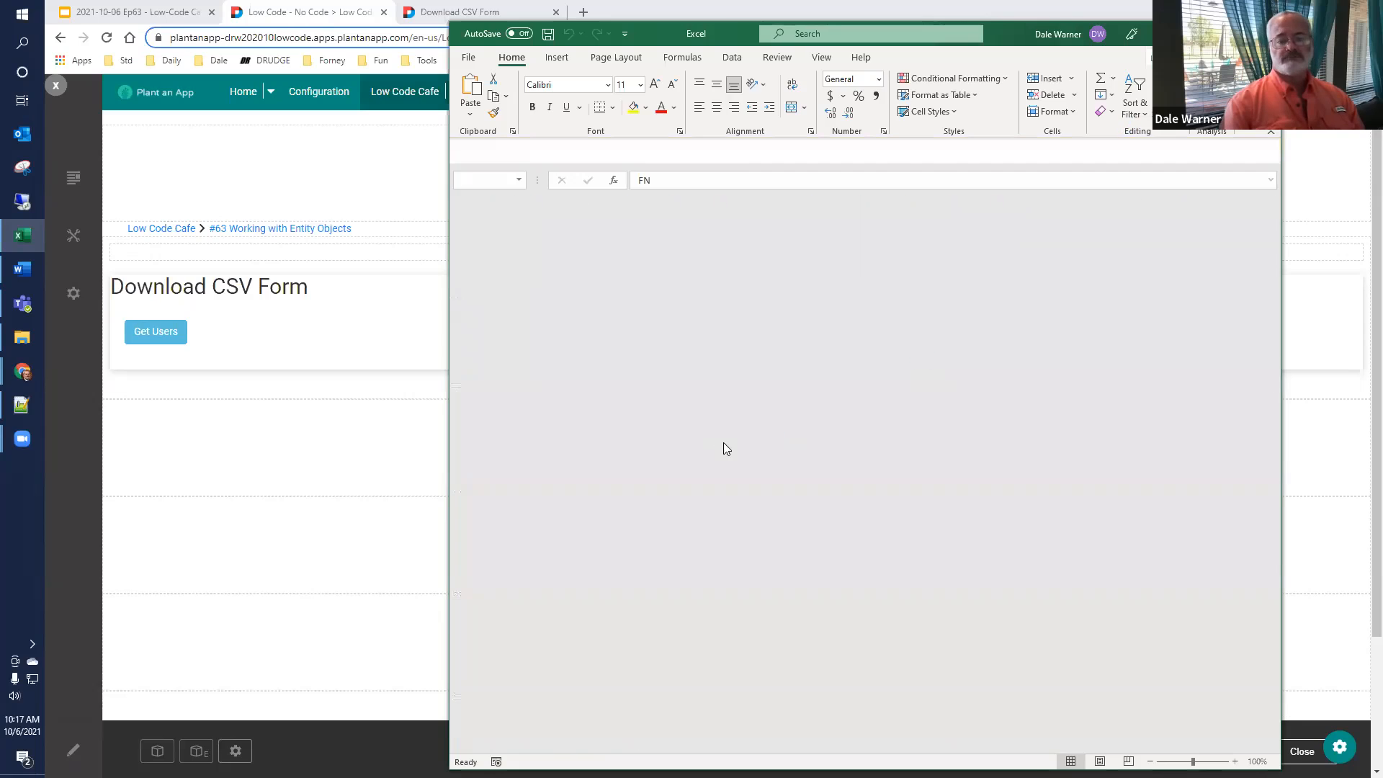
Step: Review the presentation slide's bullet on adding columns (properties) to entity objects and the FullName column
click(432, 9)
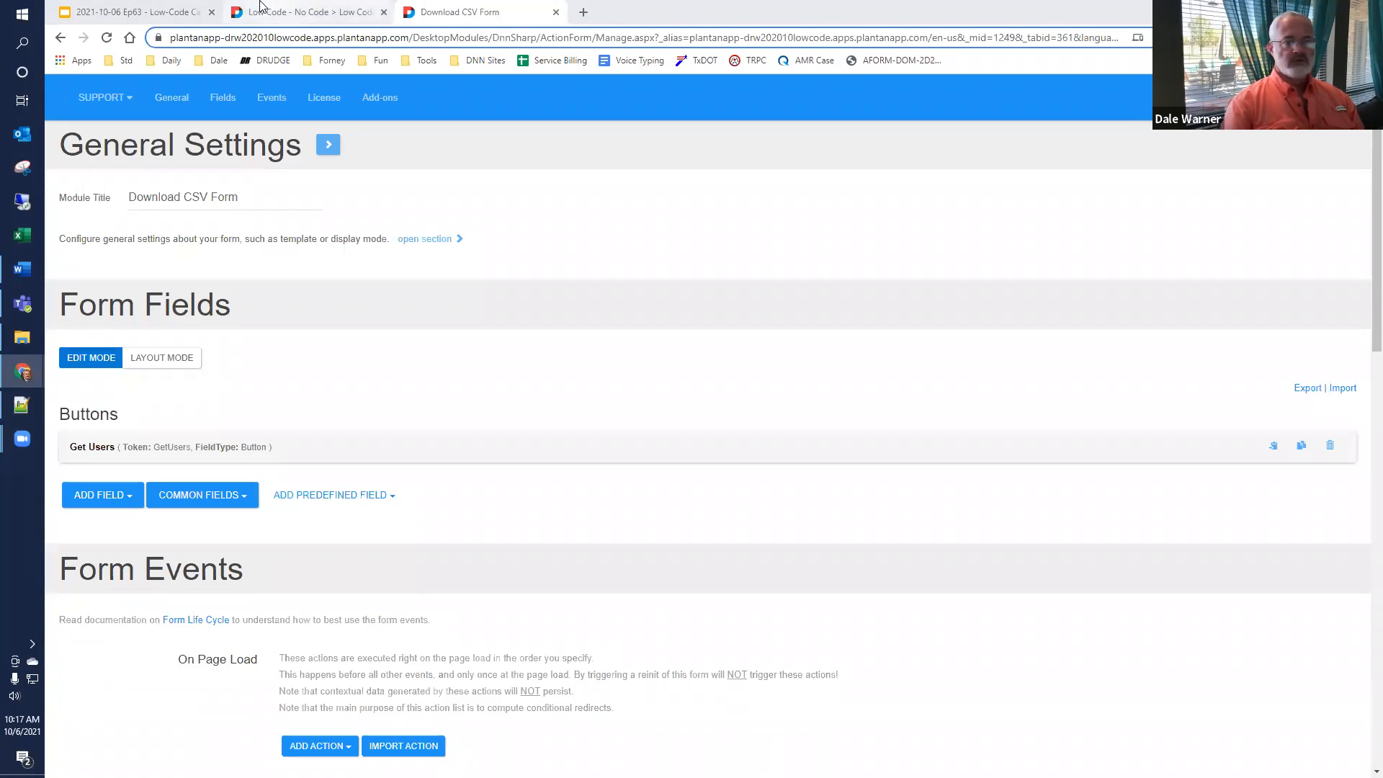
click(123, 11)
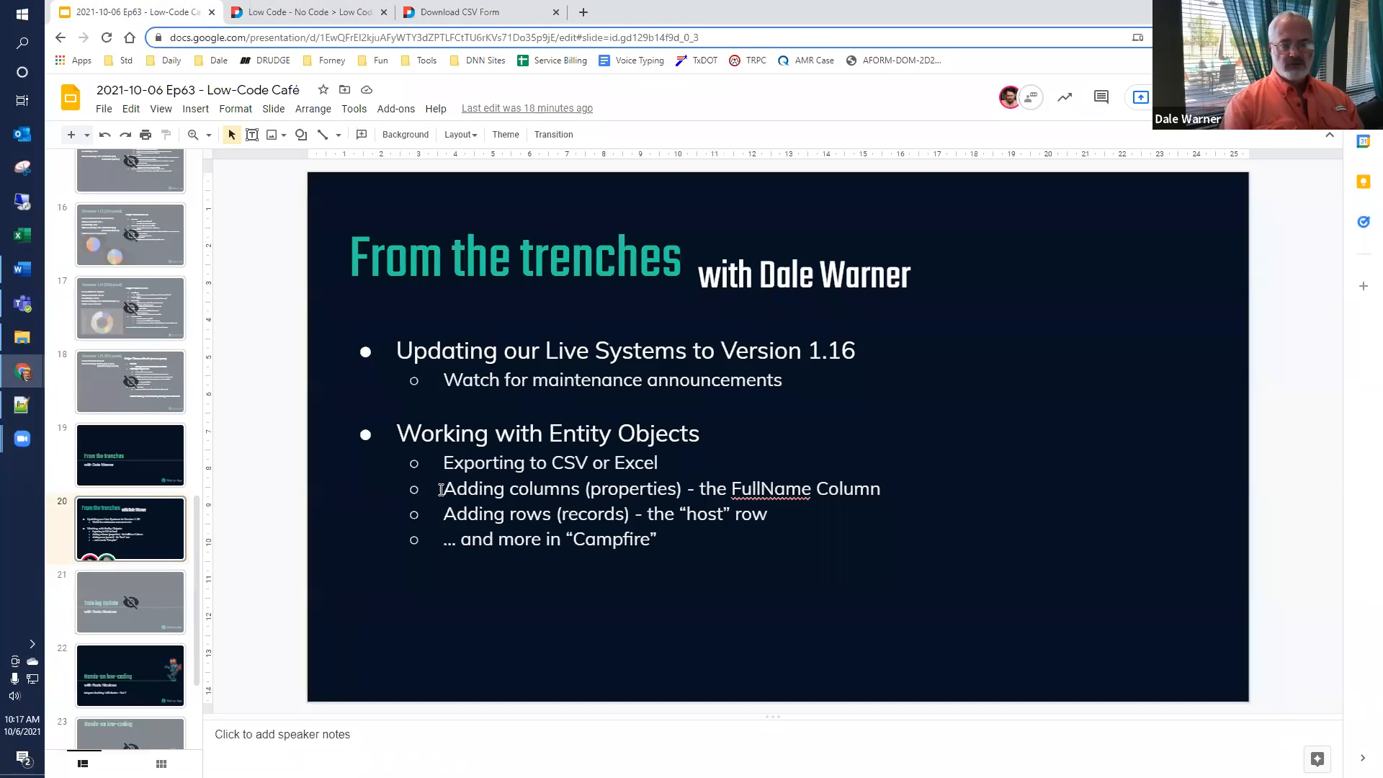
drag(443, 490, 684, 491)
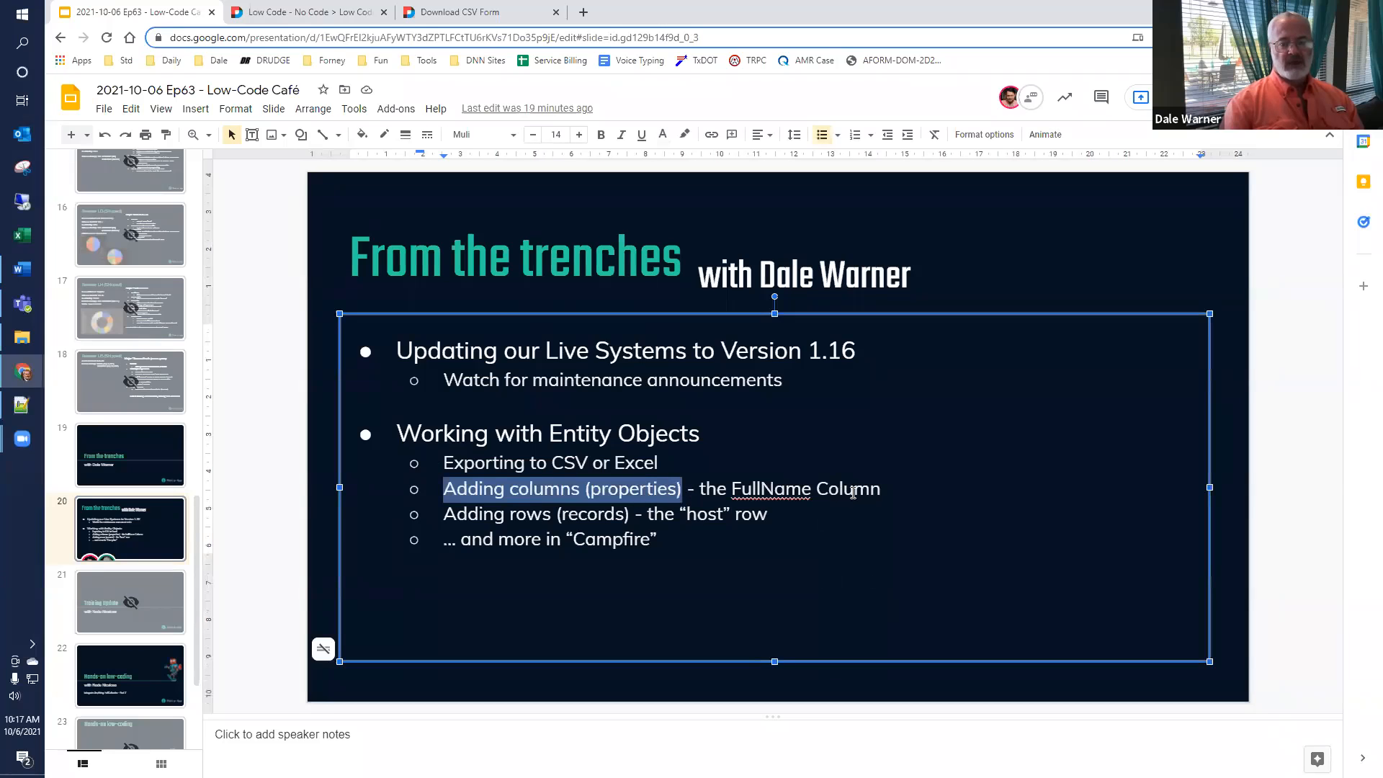
click(882, 491)
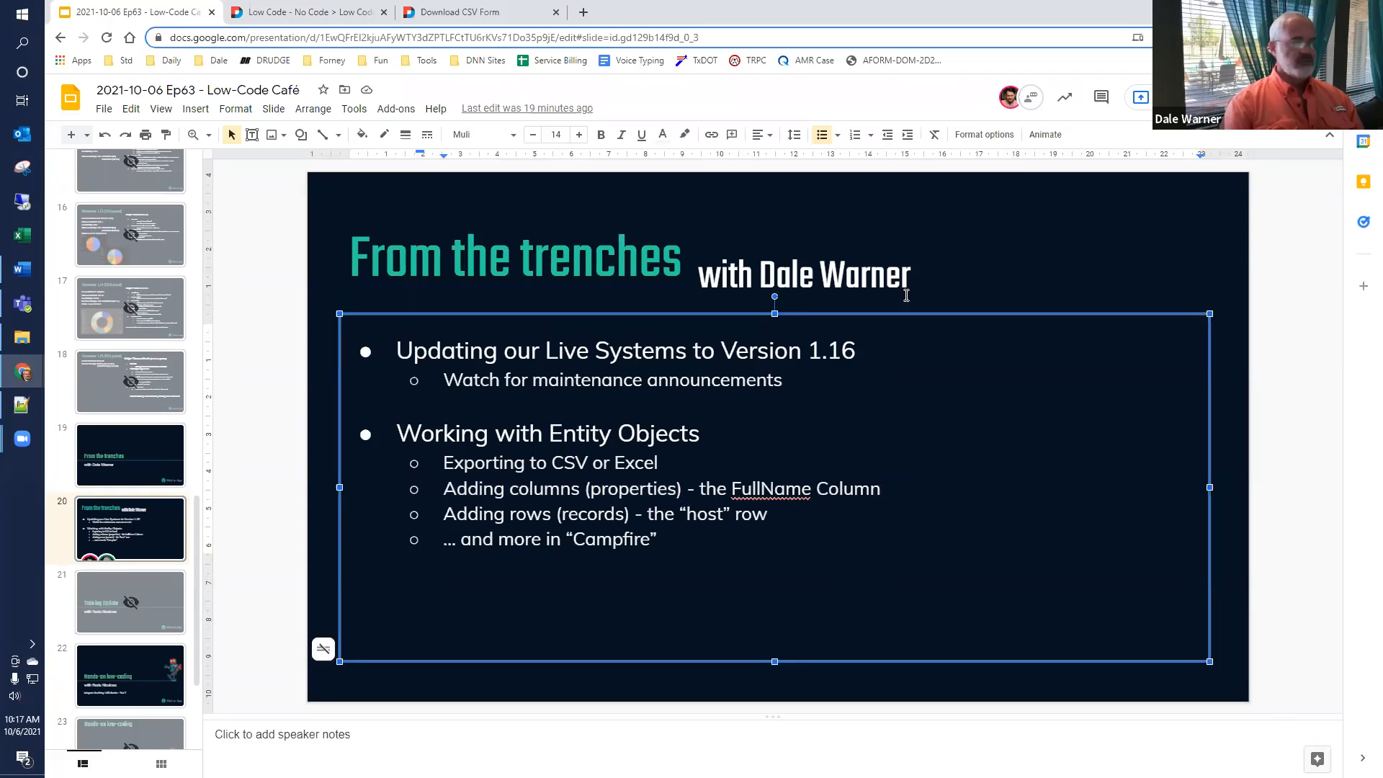
Step: Duplicate the Get Users button in the form settings, title the copy Get Users Full Name, and enable its Auto ID
click(461, 13)
scroll(455, 381, down, 2)
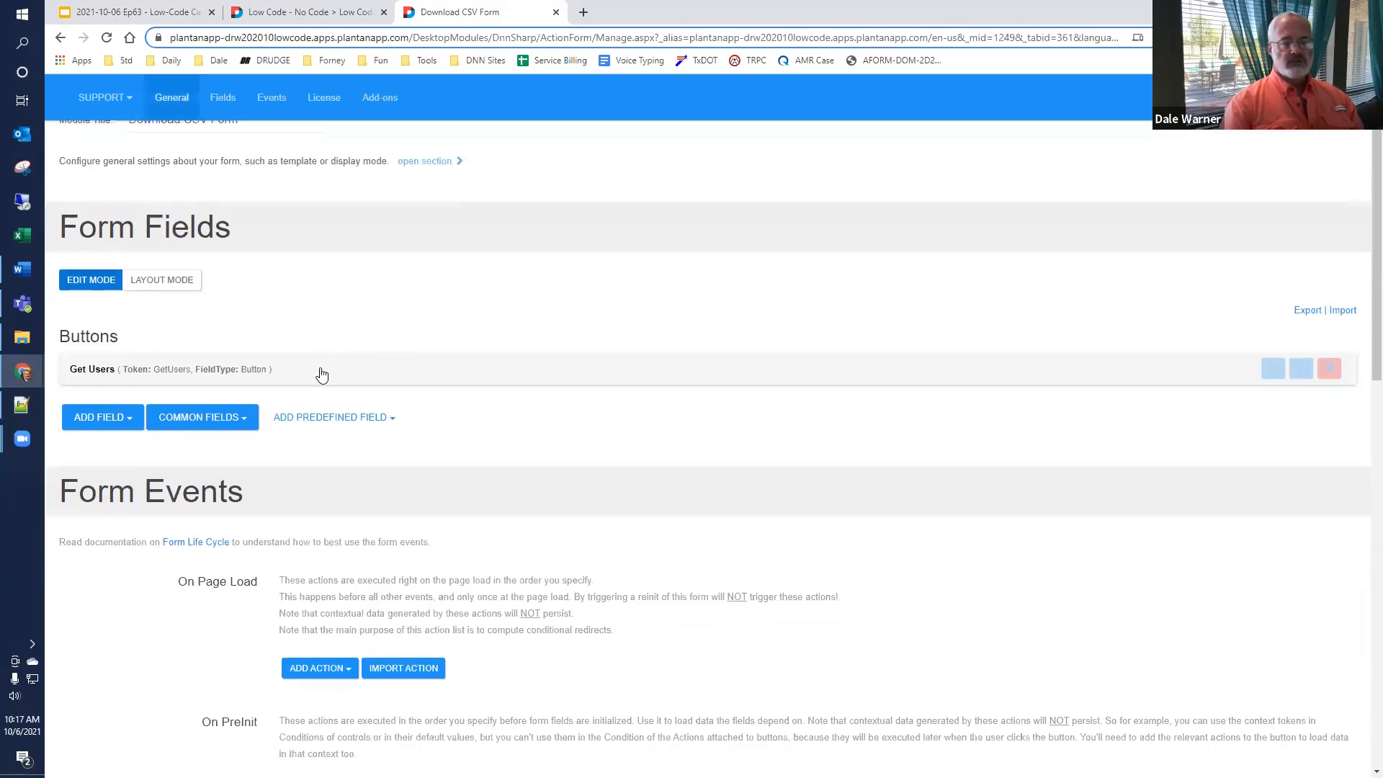
click(1301, 302)
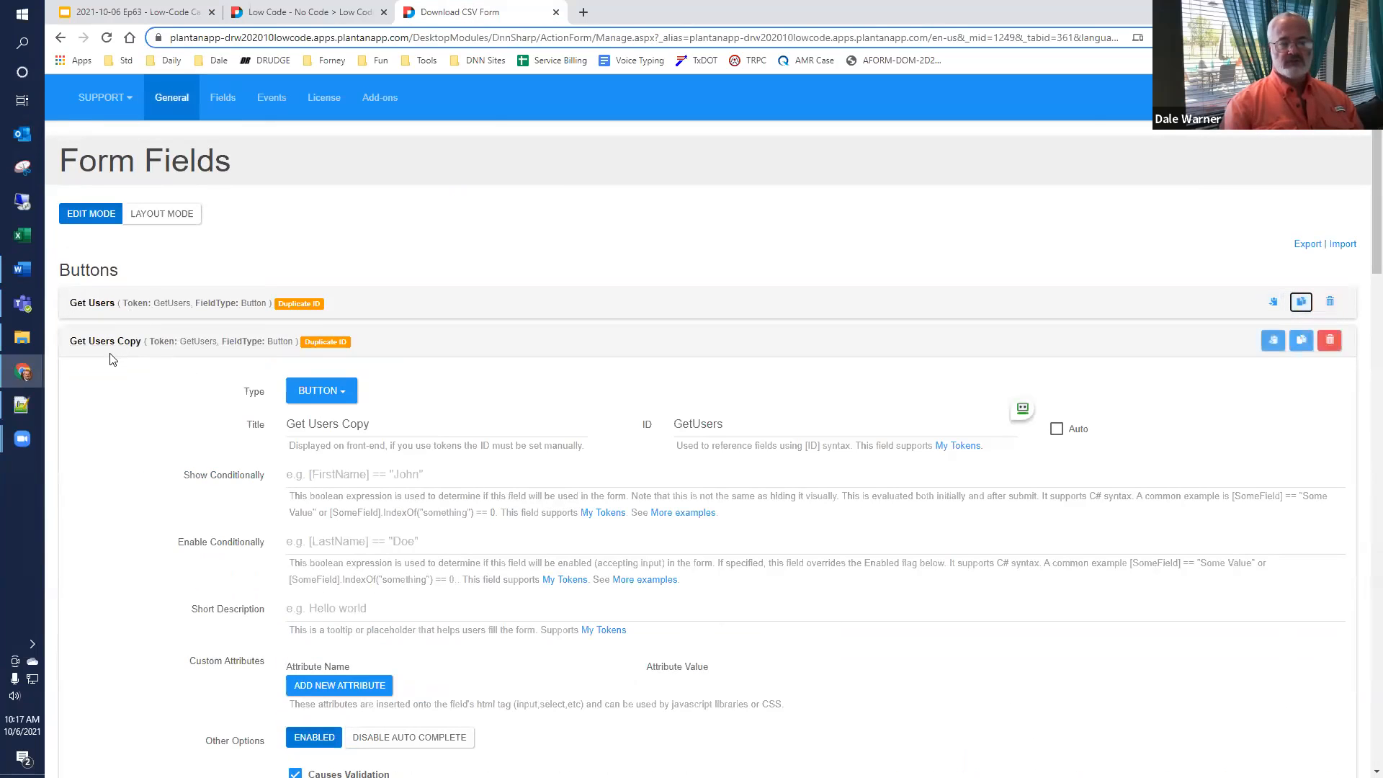
double_click(345, 423)
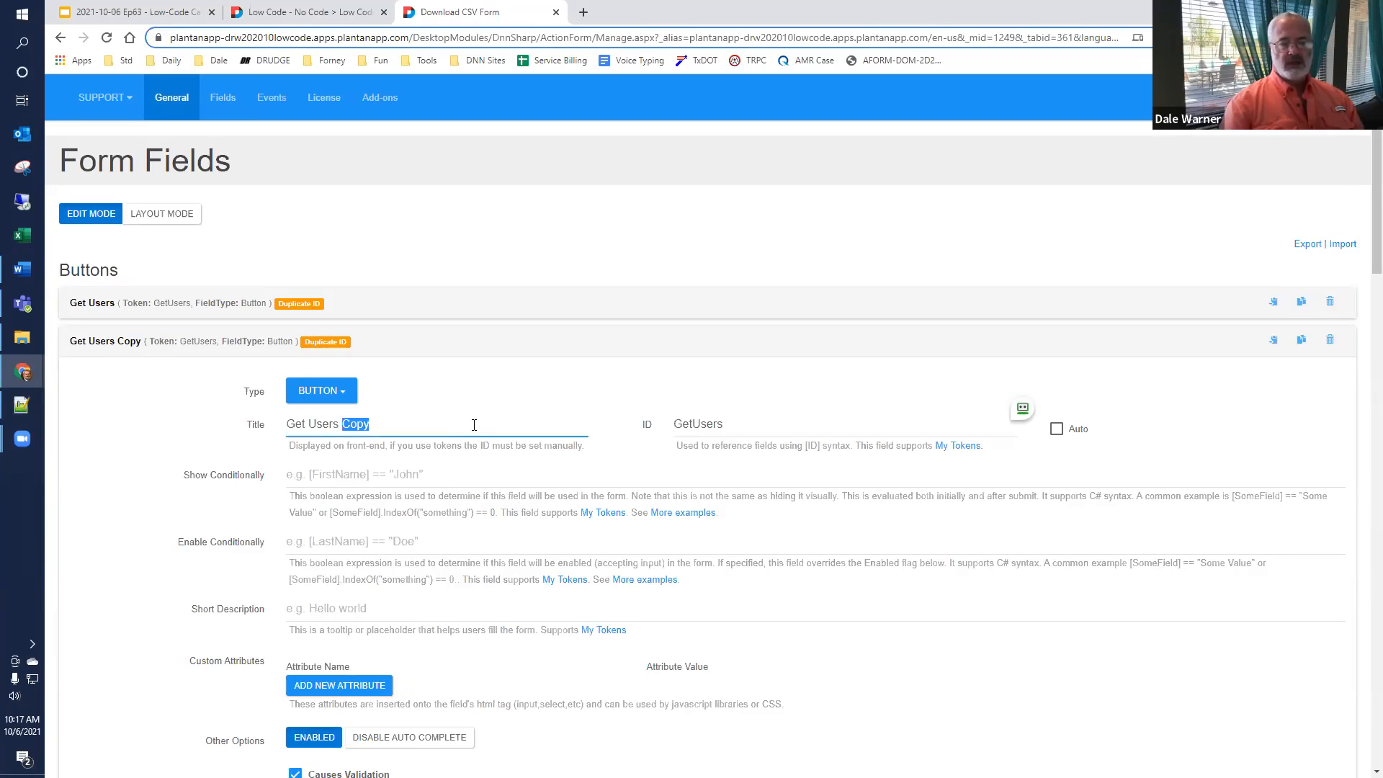
text(Full Name)
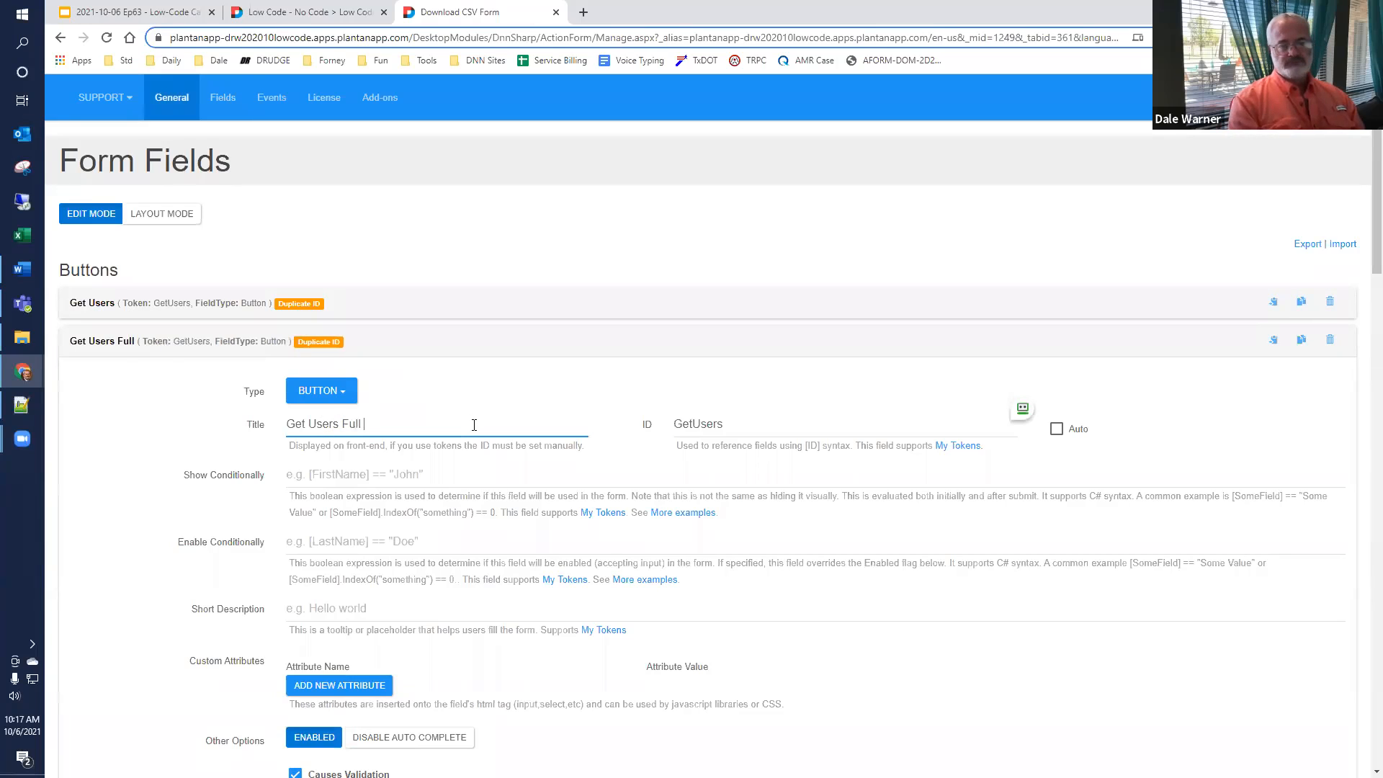
click(999, 425)
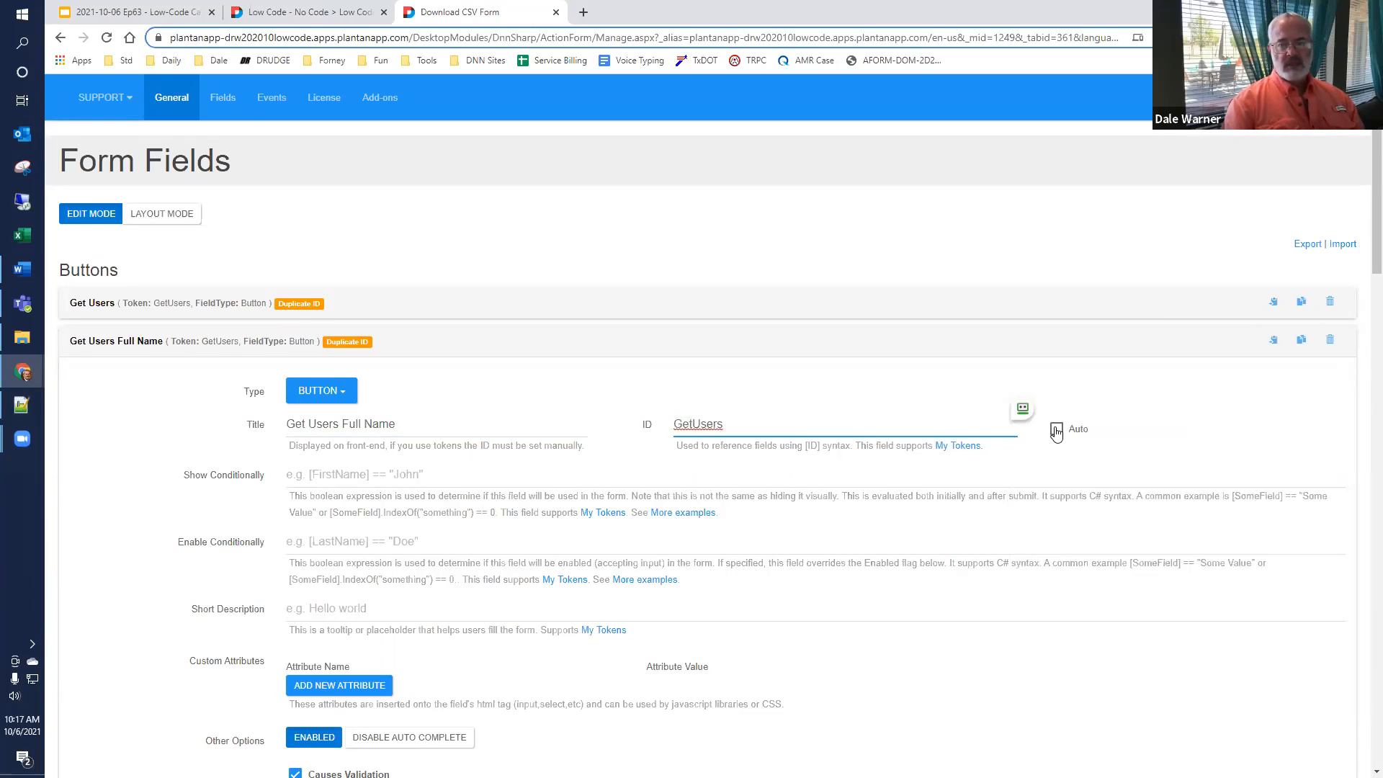
click(1057, 429)
Step: Add an Execute actions on entity list action to the new button's On Click Handler and place it directly after Load Entities (SQL)
scroll(620, 472, down, 1)
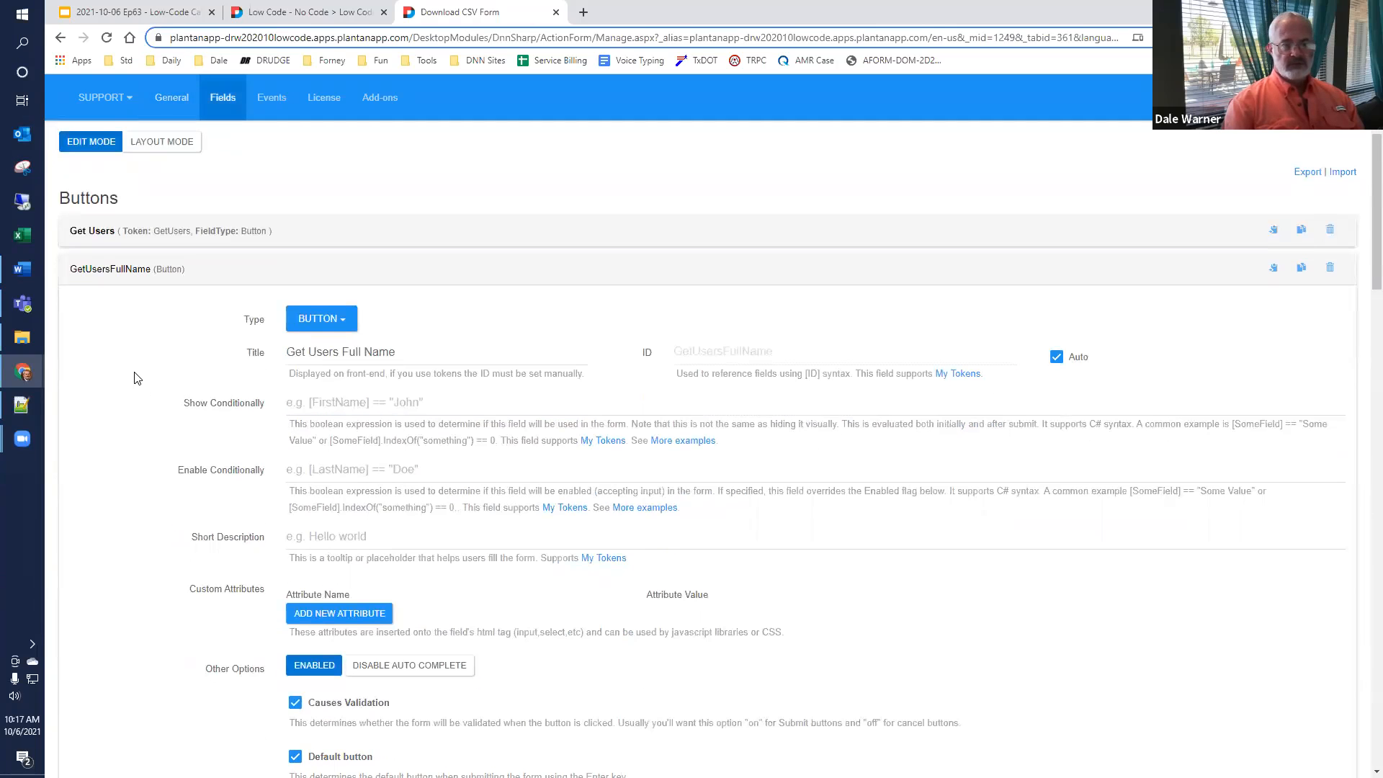
scroll(154, 372, down, 6)
scroll(154, 372, down, 6)
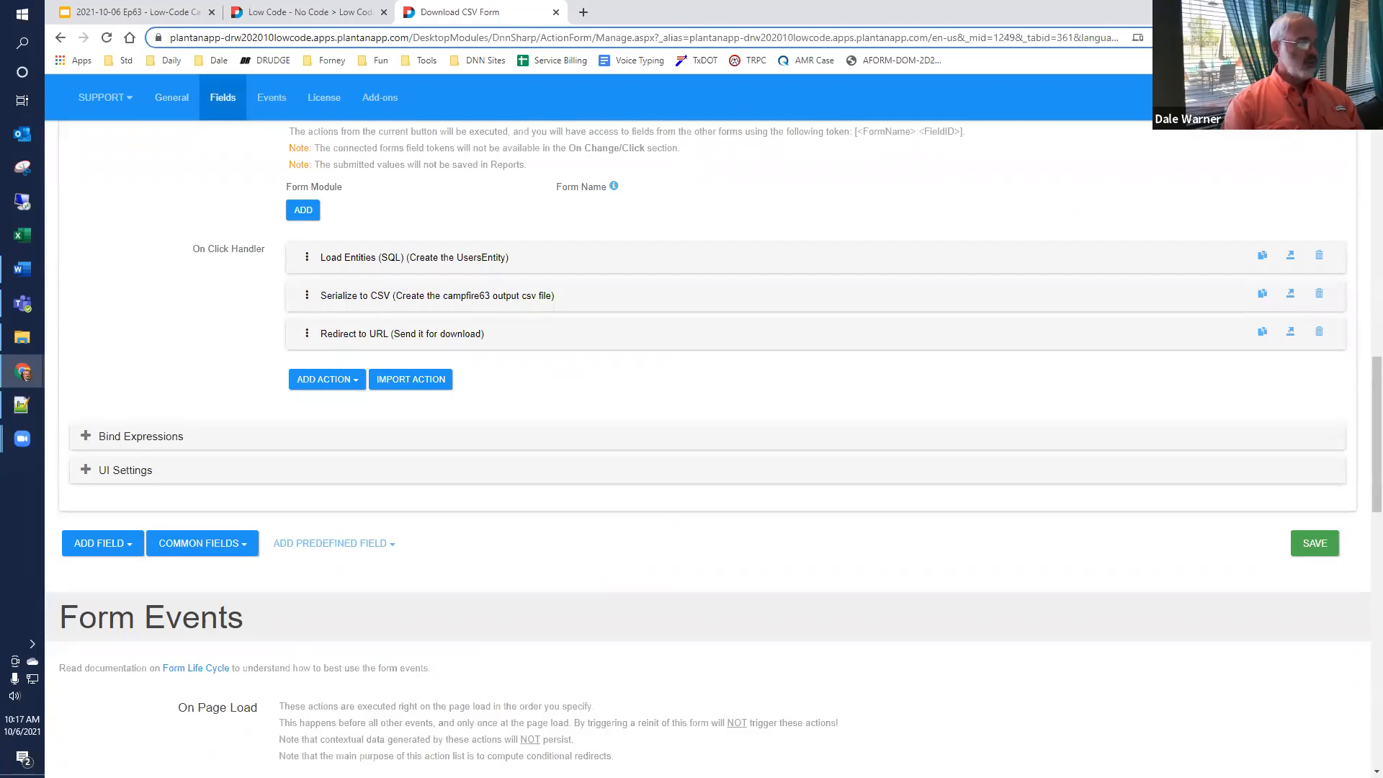
click(342, 383)
text(execute actions)
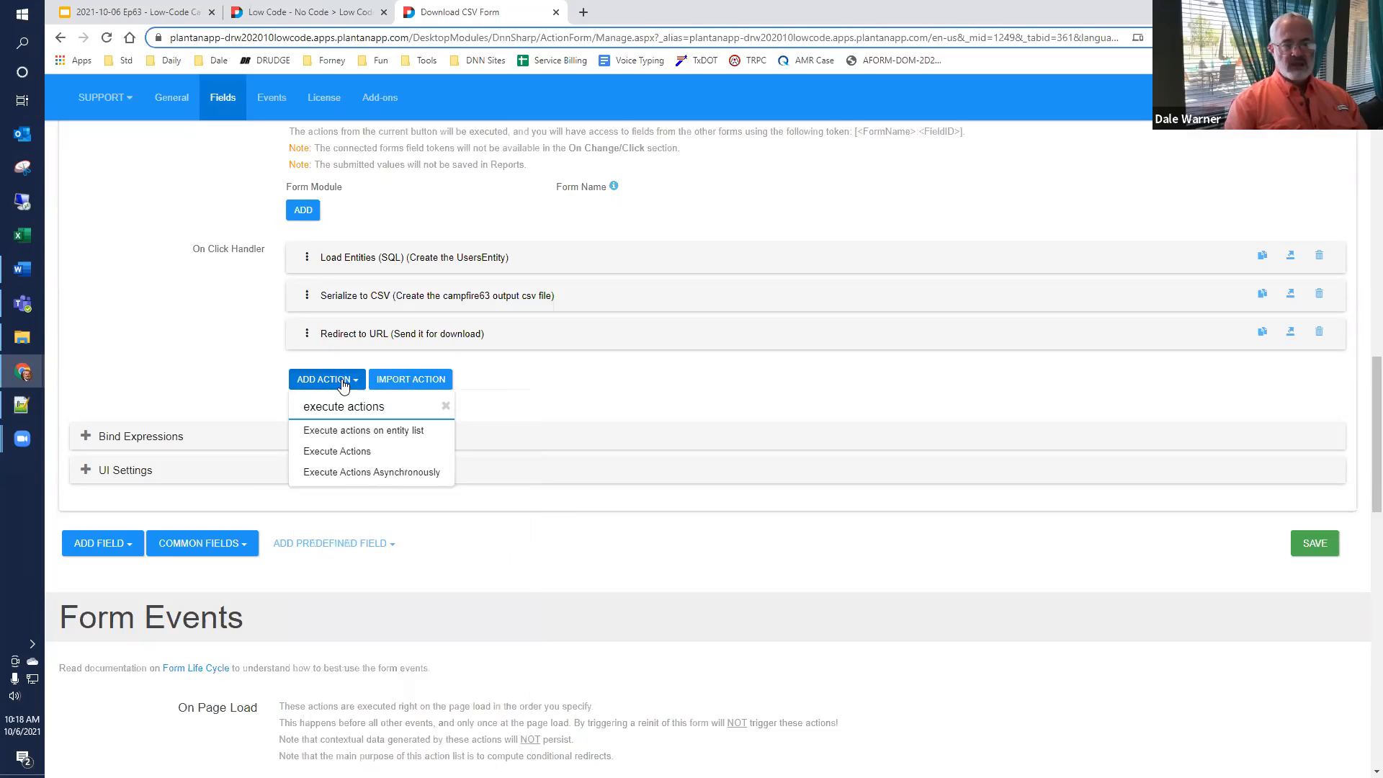
click(360, 436)
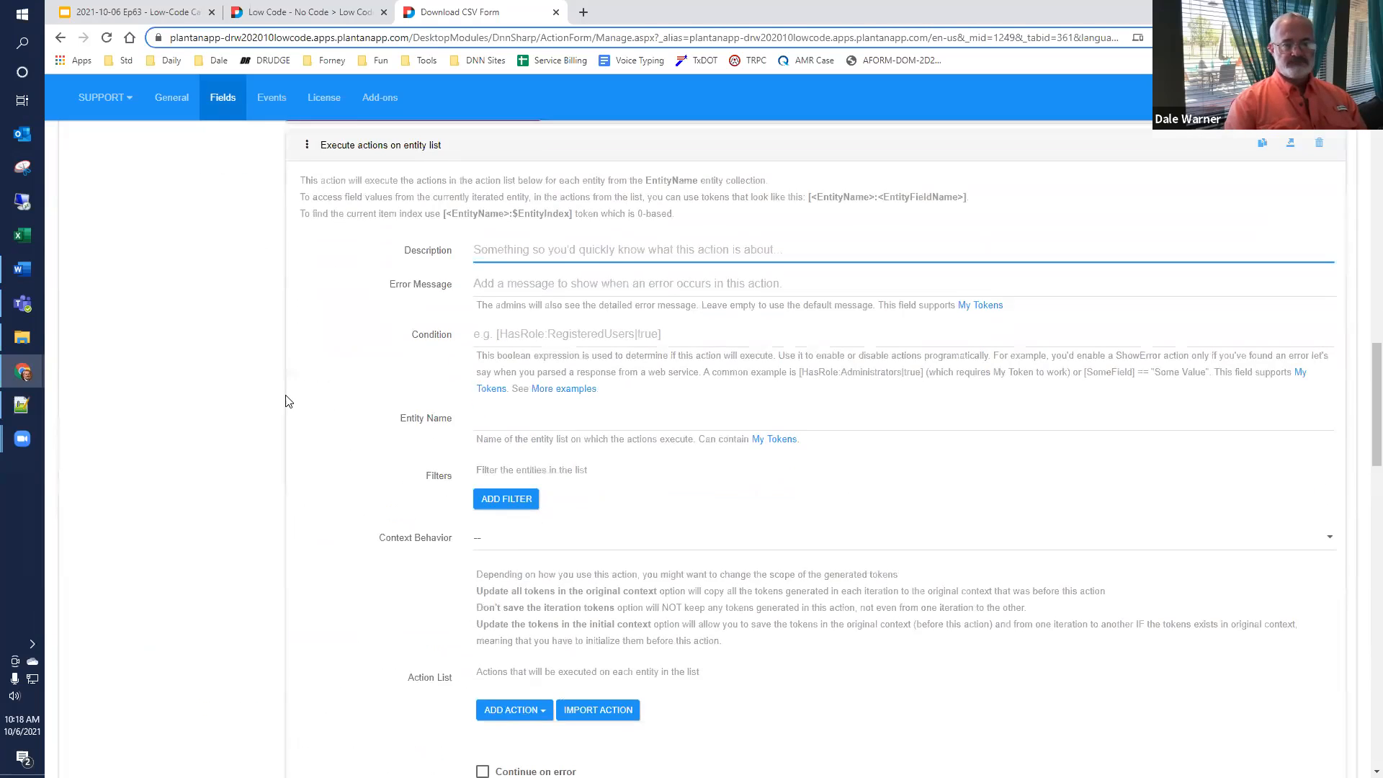
drag(310, 502, 371, 417)
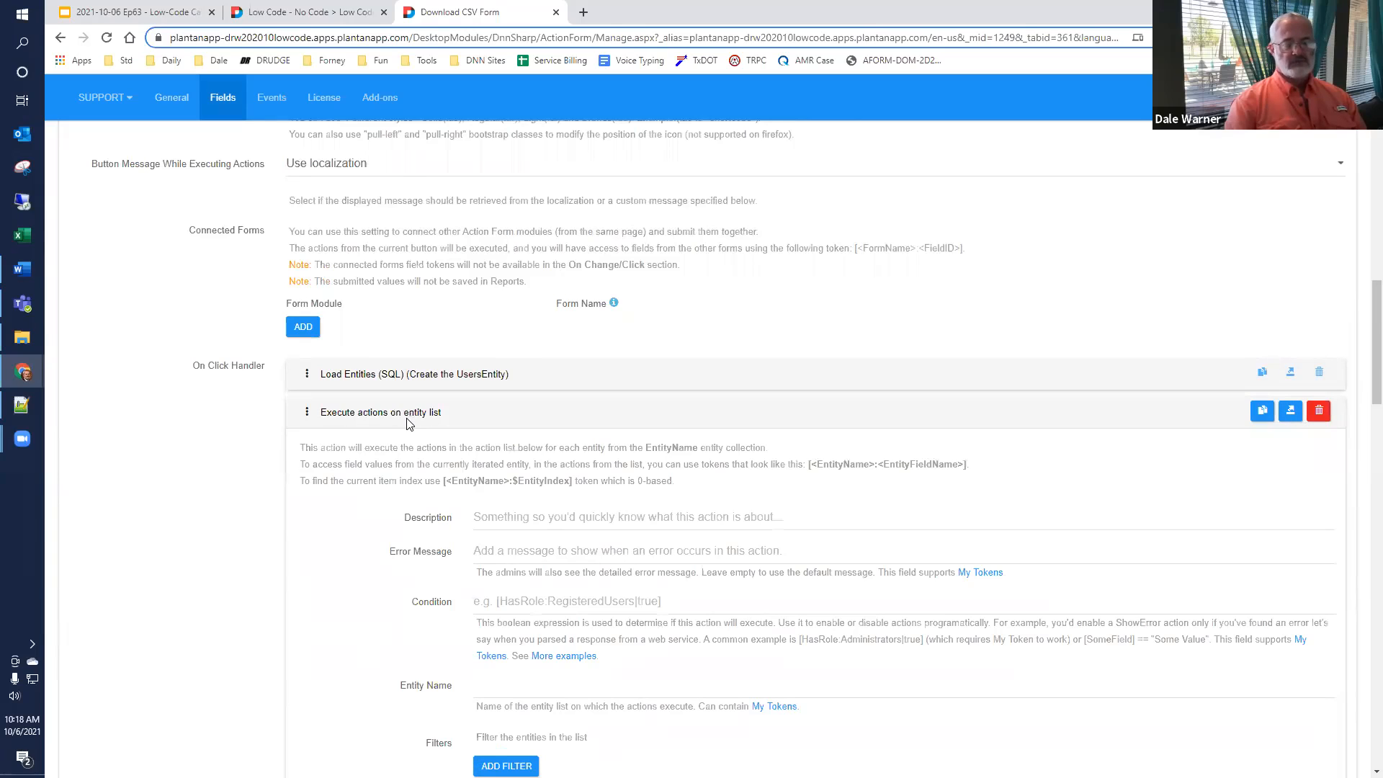
Step: Copy the entity name UsersEntity from the Load Entities (SQL) action into the Execute actions on entity list action's Entity Name
click(404, 375)
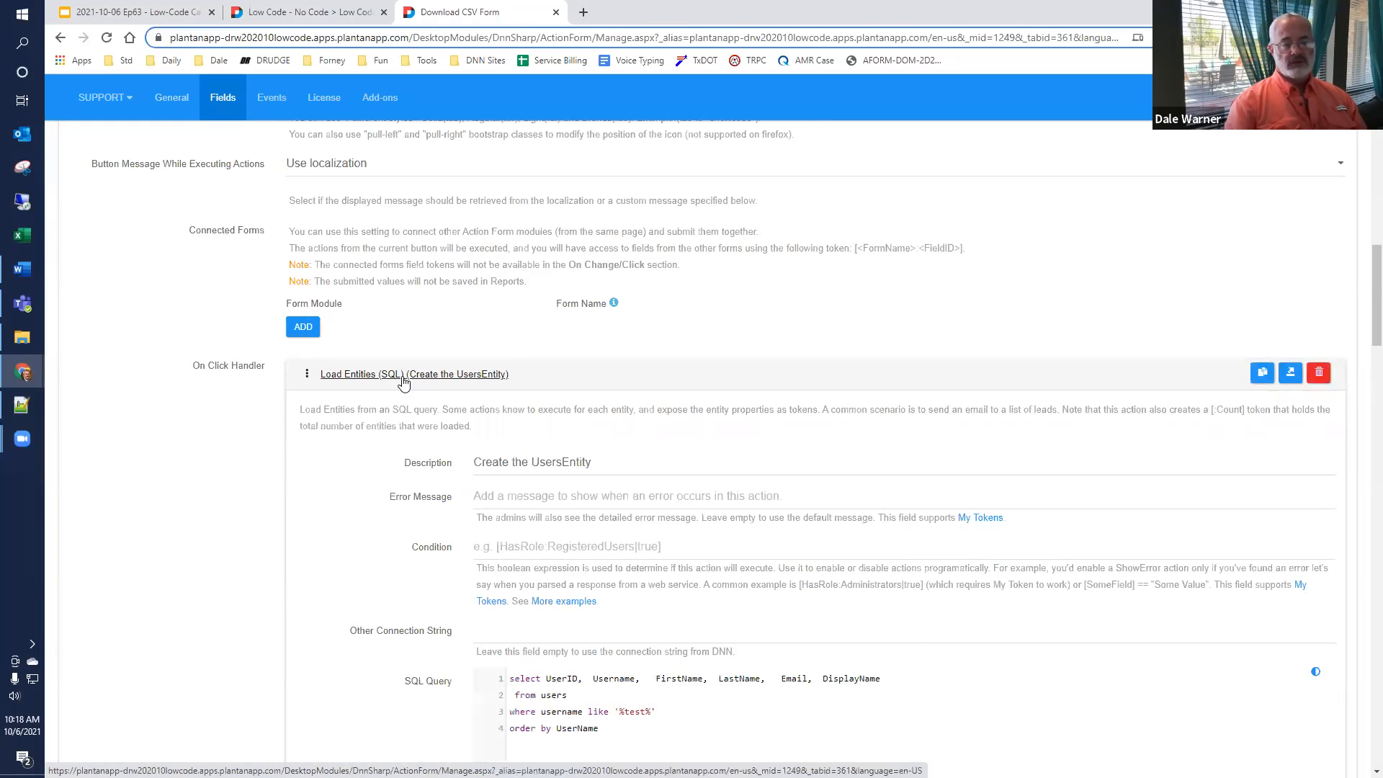
scroll(425, 576, down, 5)
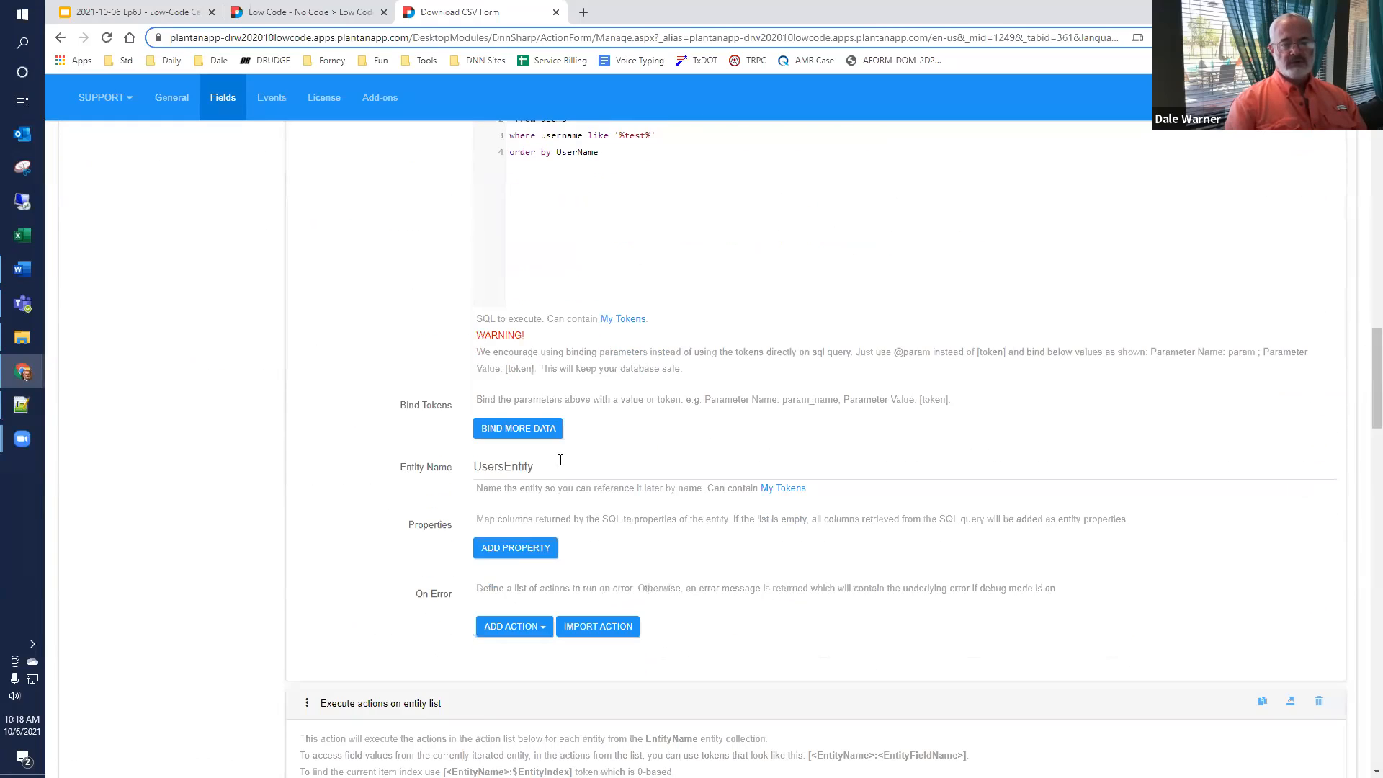
click(403, 469)
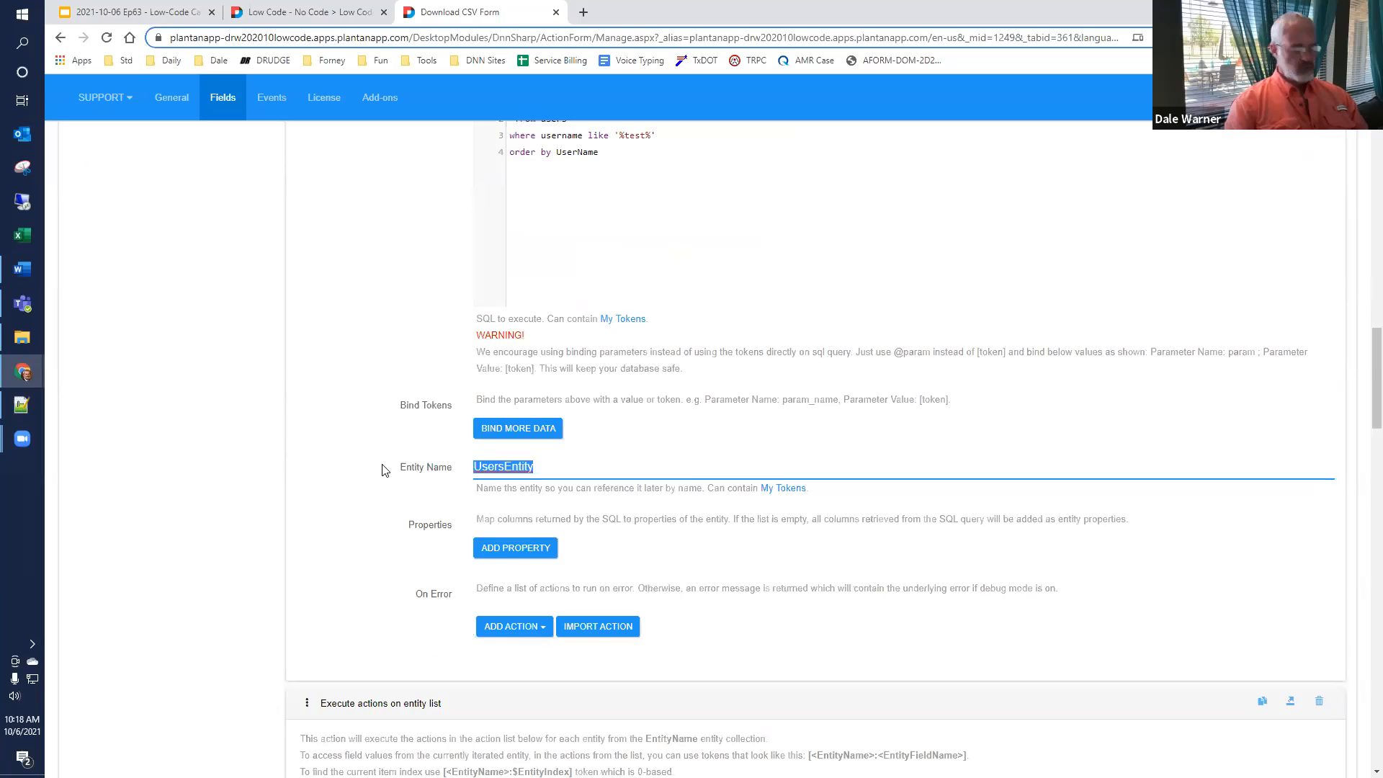
scroll(384, 470, down, 3)
scroll(384, 470, down, 2)
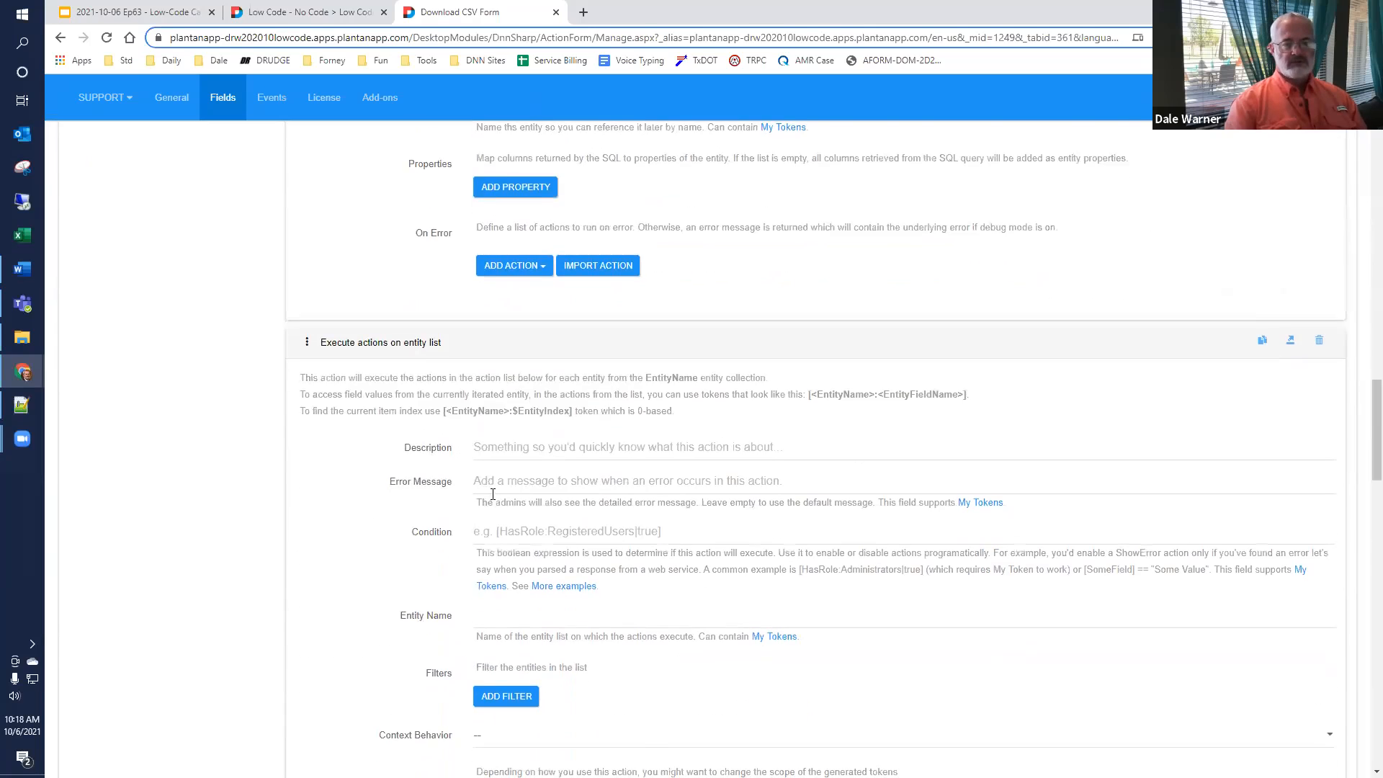
scroll(487, 518, down, 1)
click(491, 549)
key(ctrl+v)
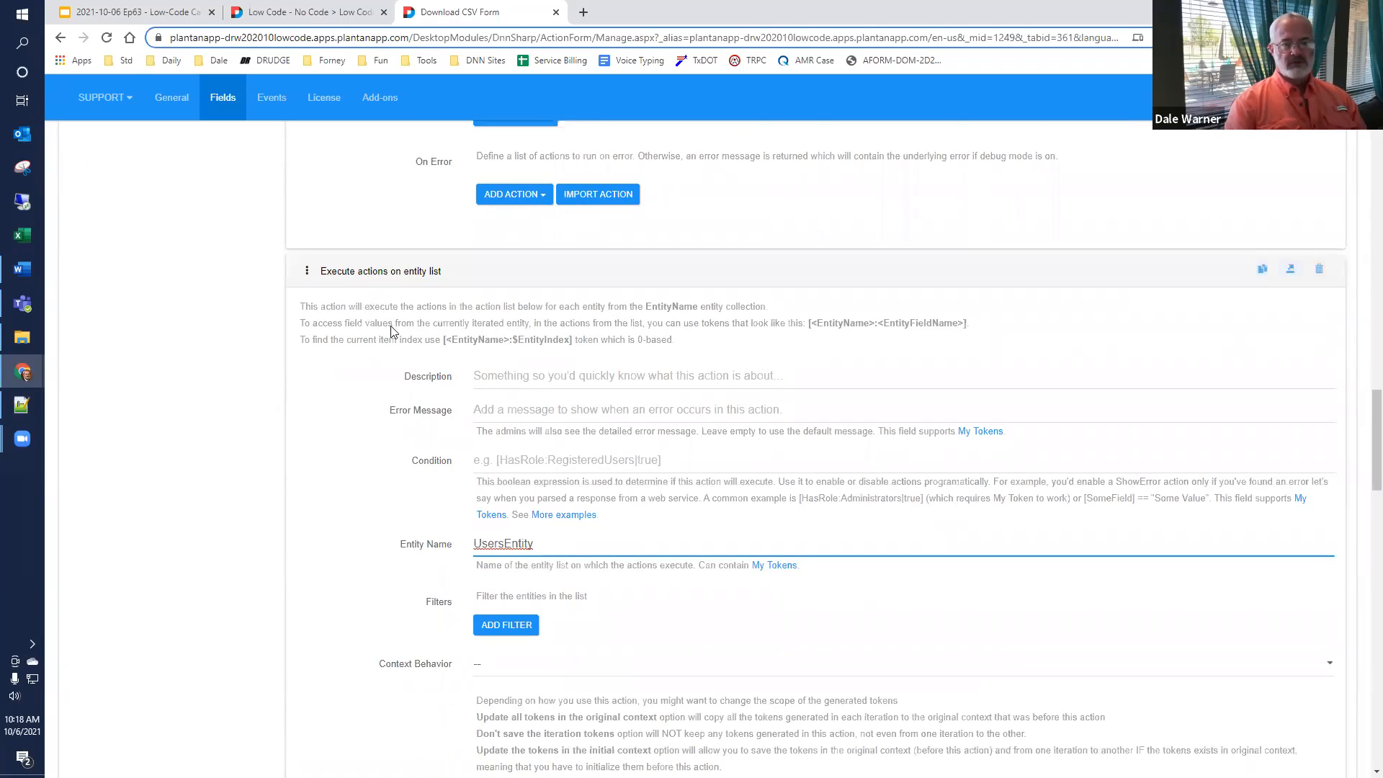
Step: Add an Extend Entity action to the action list of Execute actions on entity list
scroll(407, 416, down, 3)
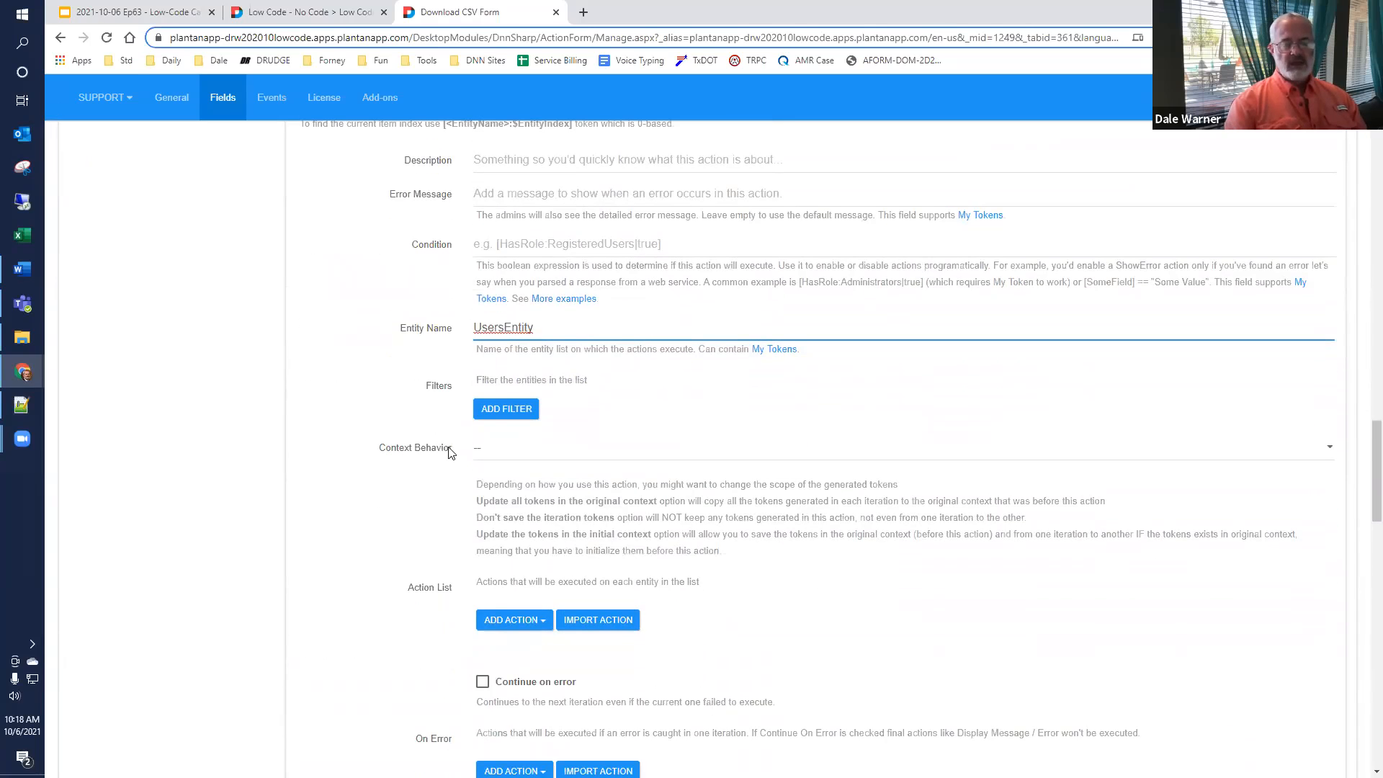
scroll(461, 439, down, 3)
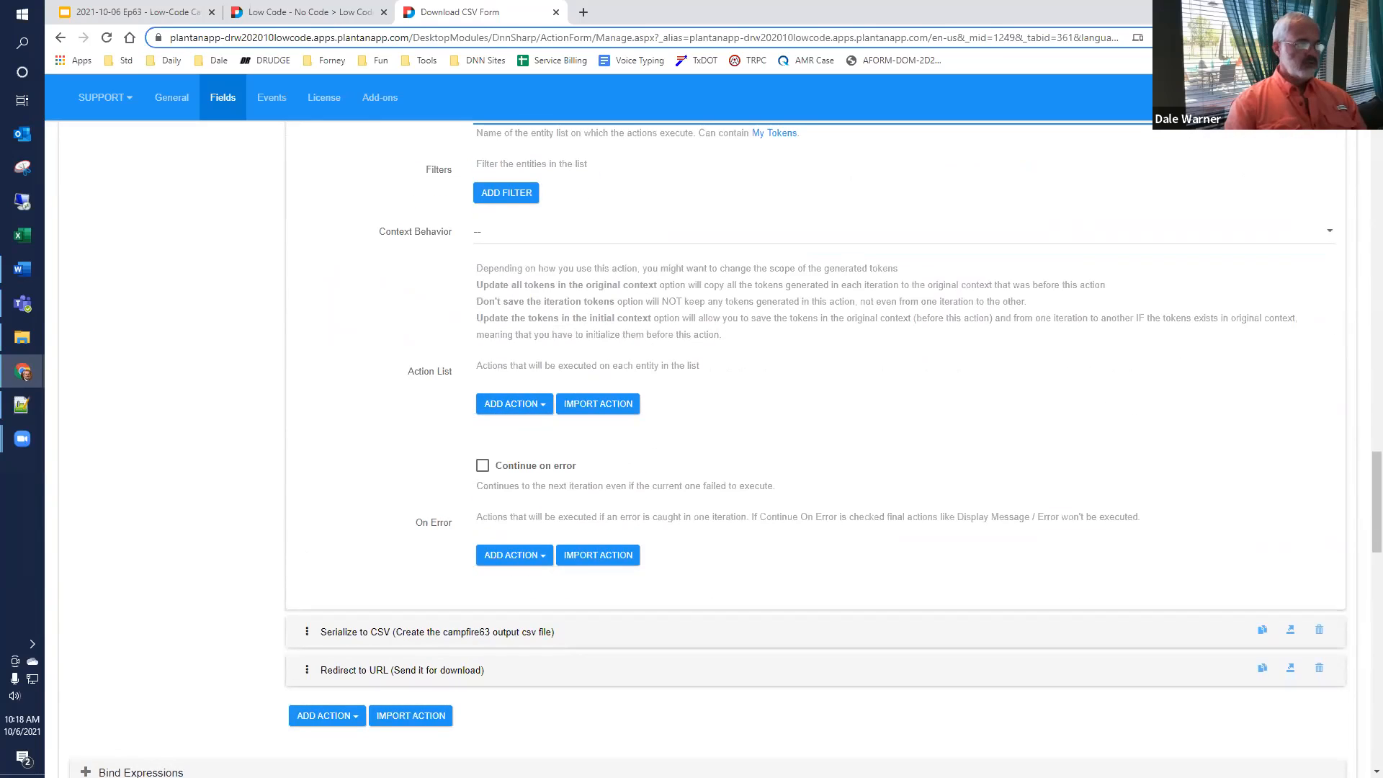
click(522, 409)
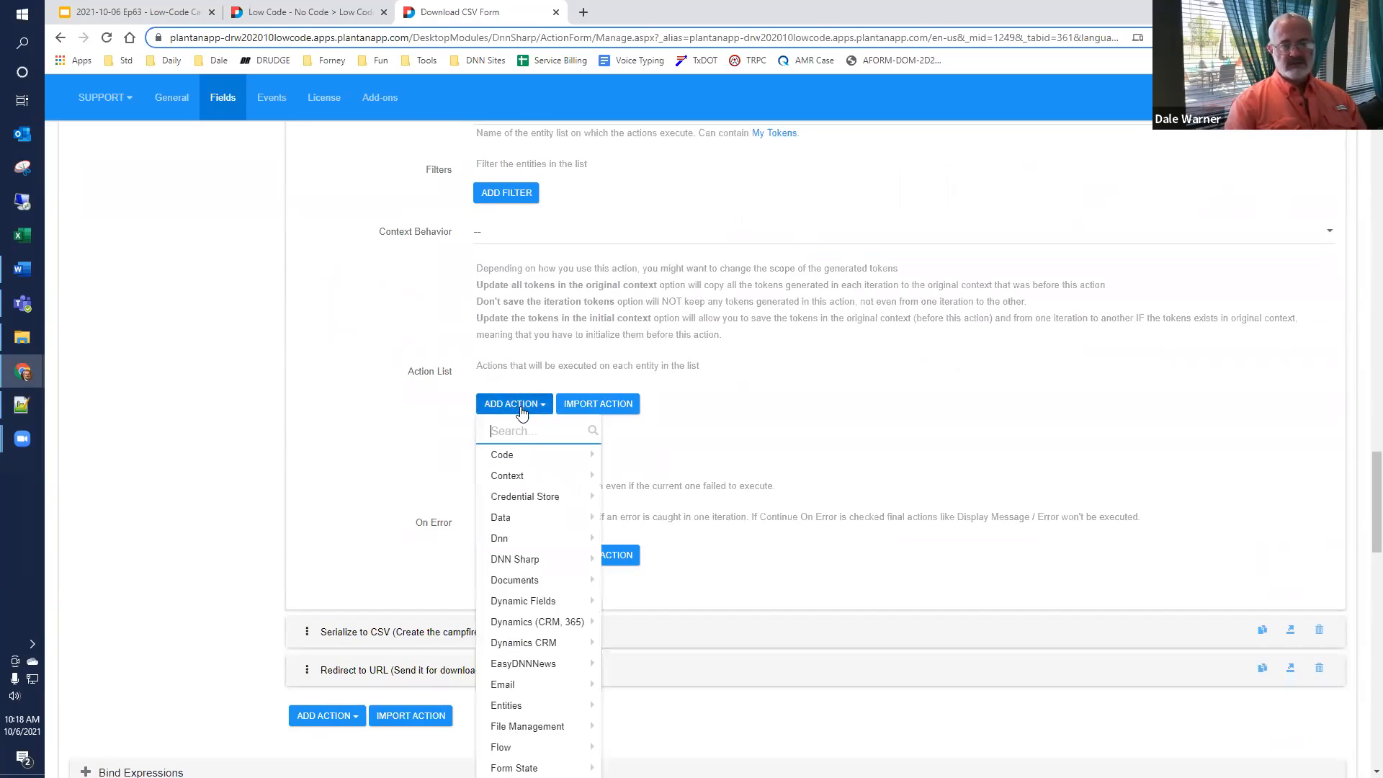
scroll(520, 548, down, 2)
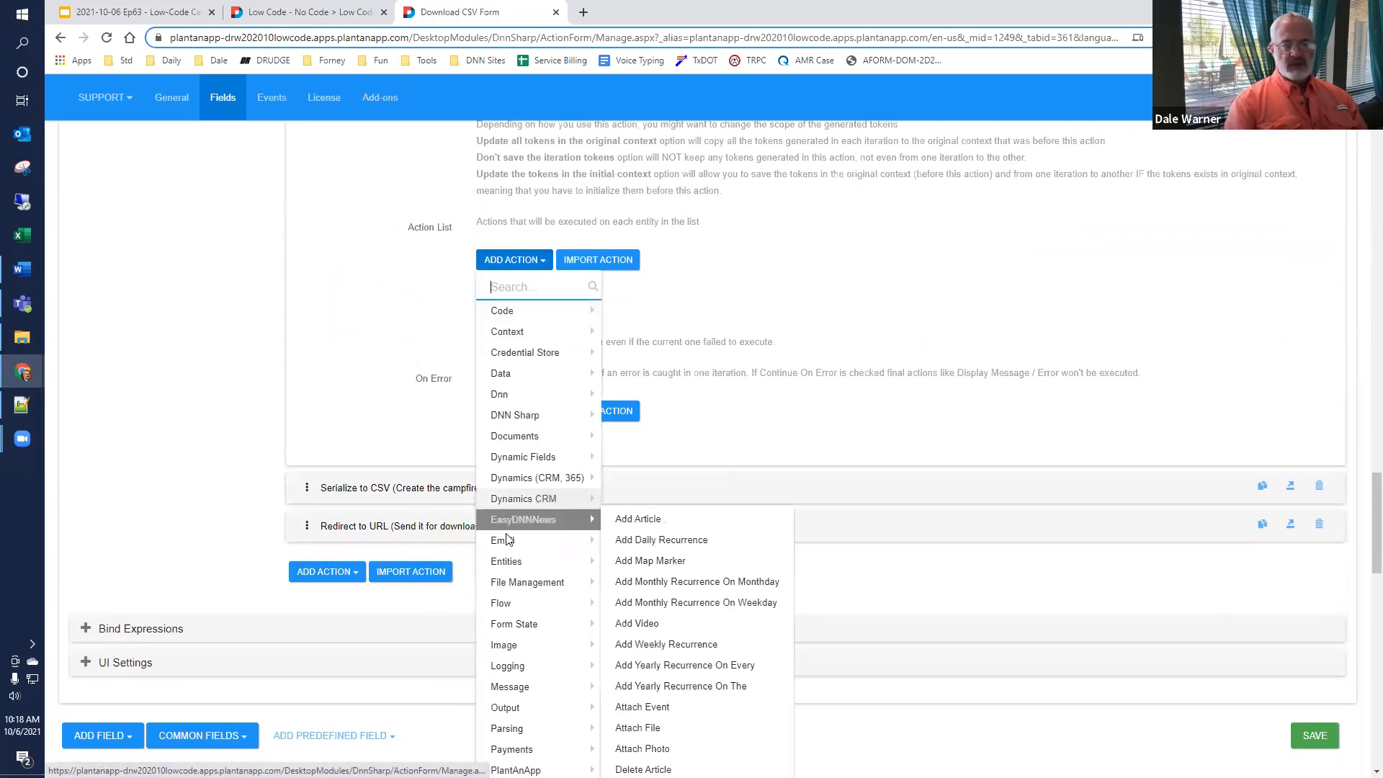
mouse_move(520, 562)
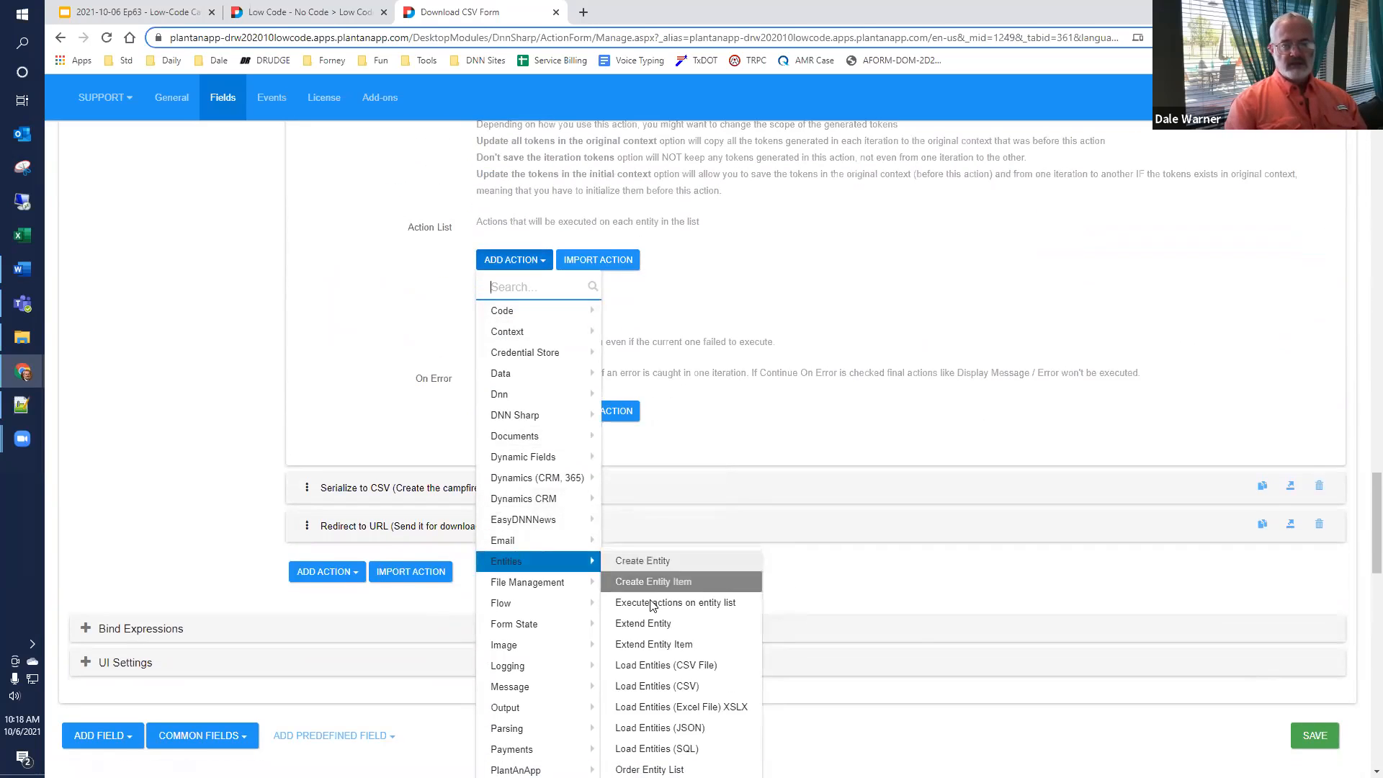
click(646, 623)
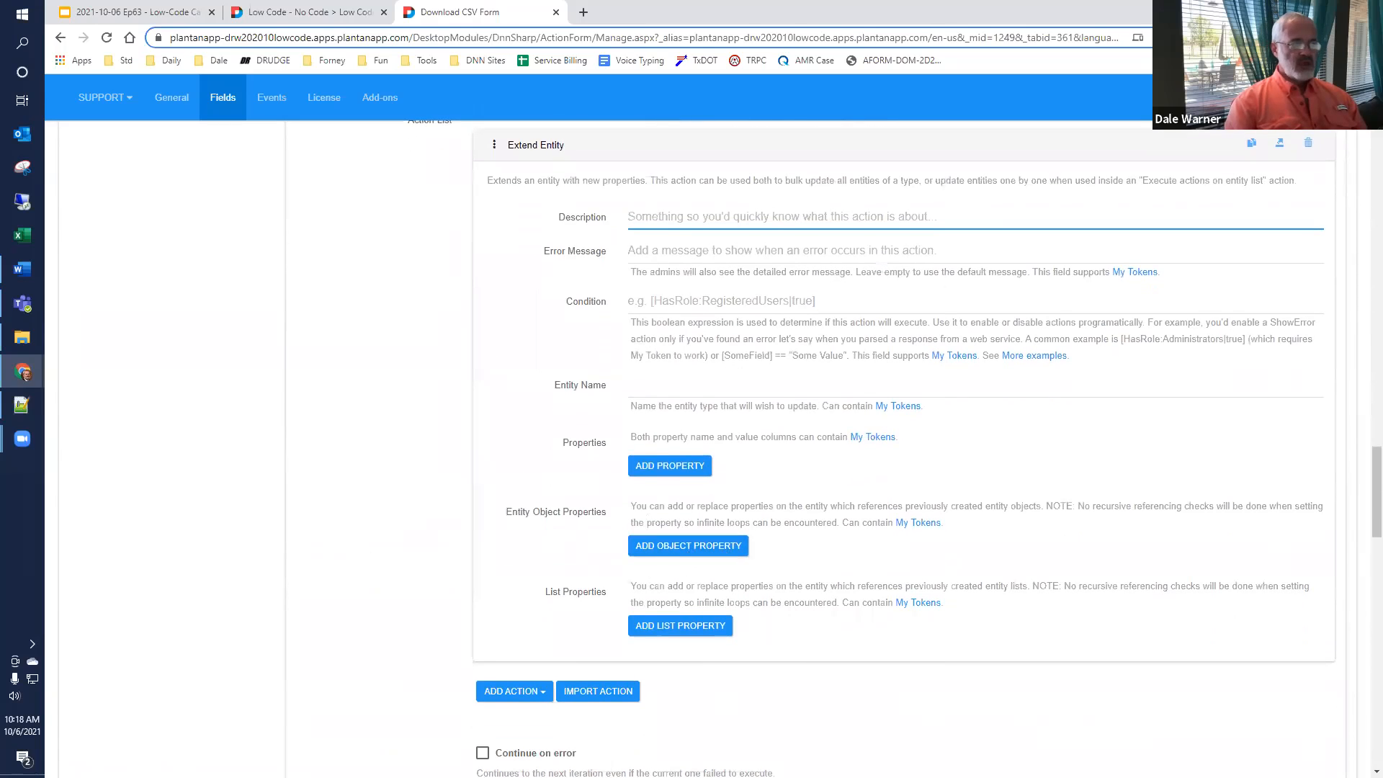
Step: Add a property named FullName to the Extend Entity action
click(675, 467)
click(670, 484)
text(FullName)
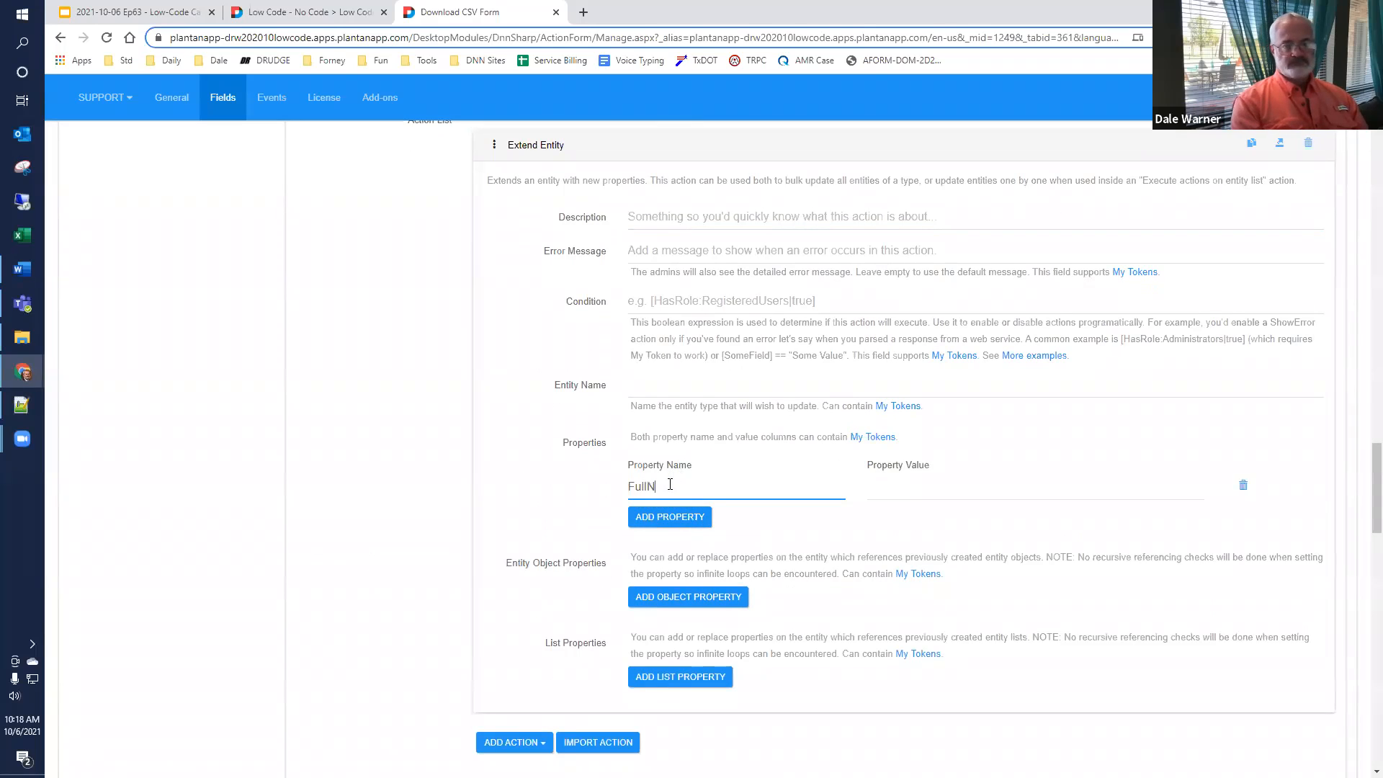
Step: Enter the token [UsersEntity:FirstName] as the FullName property's value, copying the entity name from the parent action's Entity Name
click(939, 491)
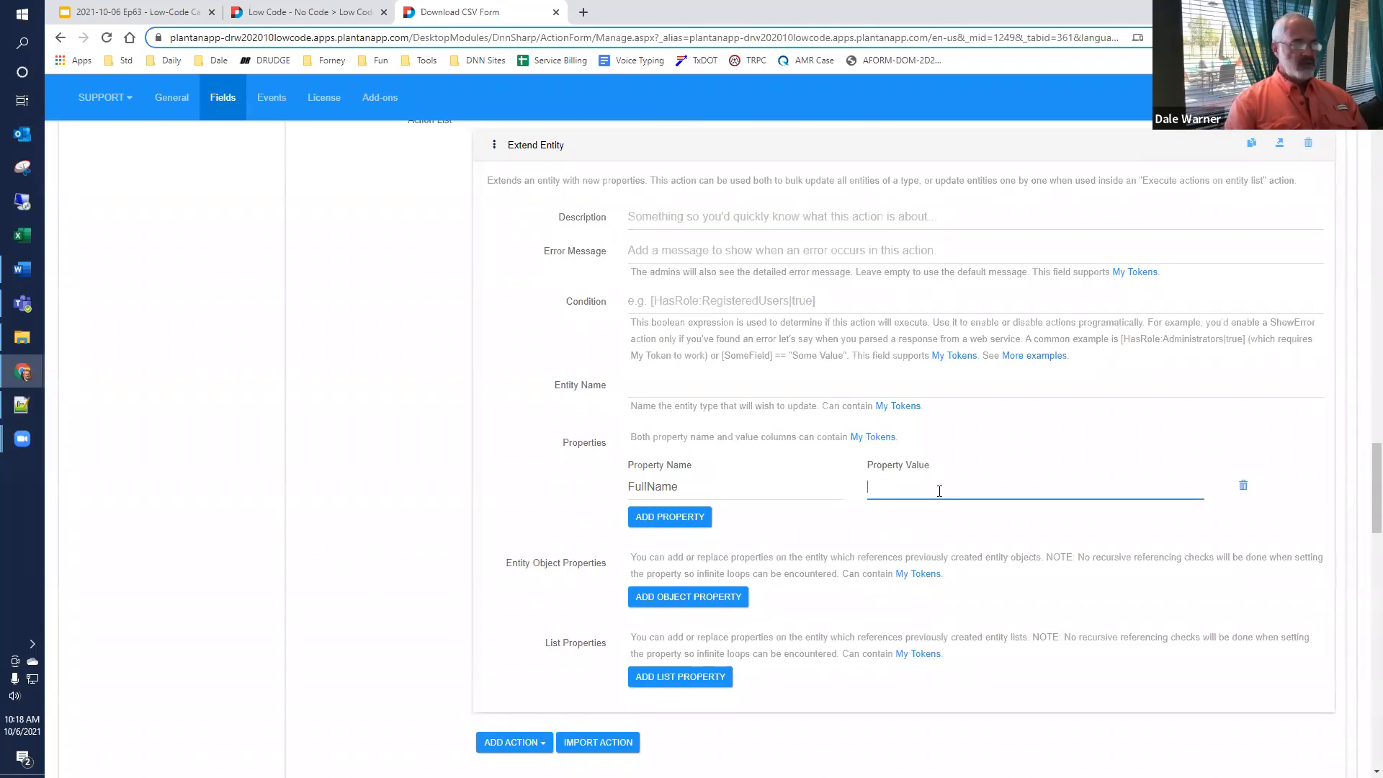
scroll(926, 492, up, 3)
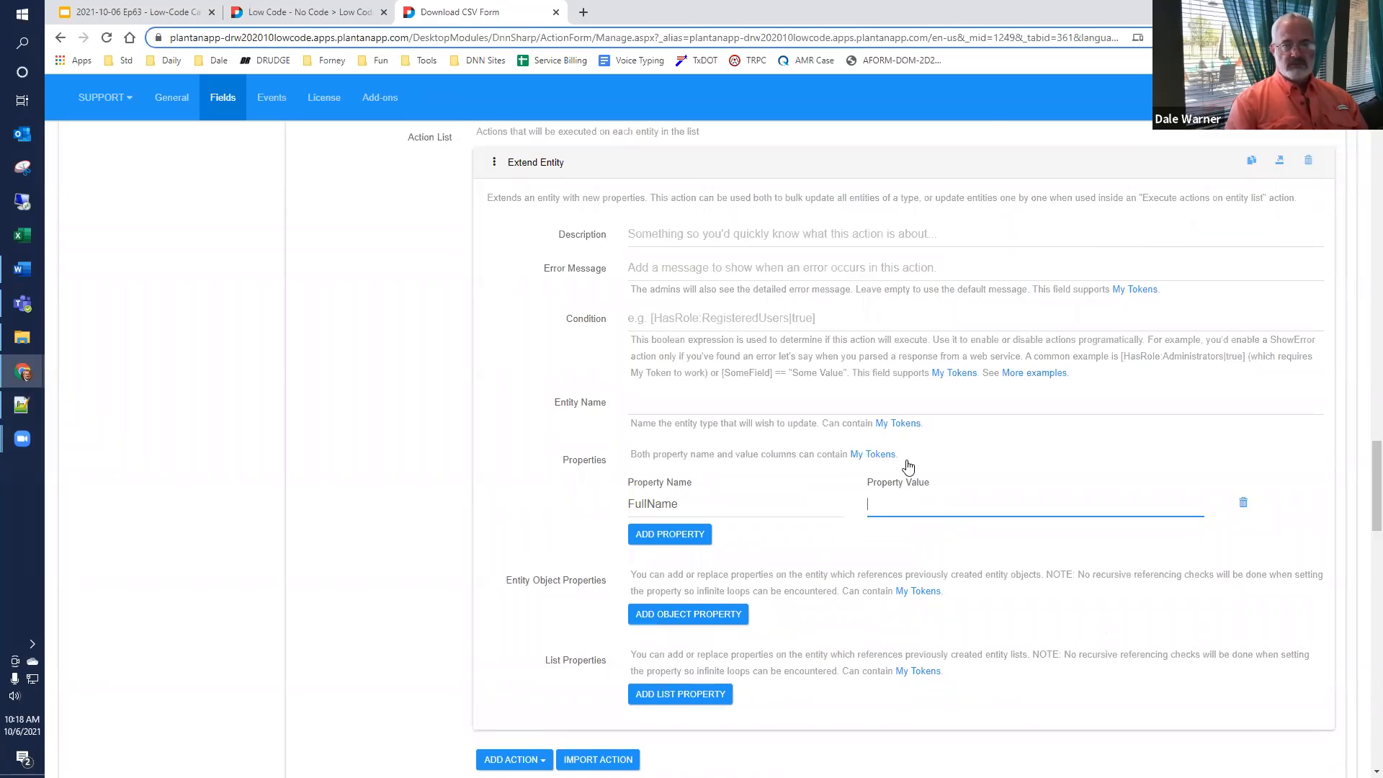
scroll(705, 351, up, 3)
click(403, 291)
key(ctrl+c)
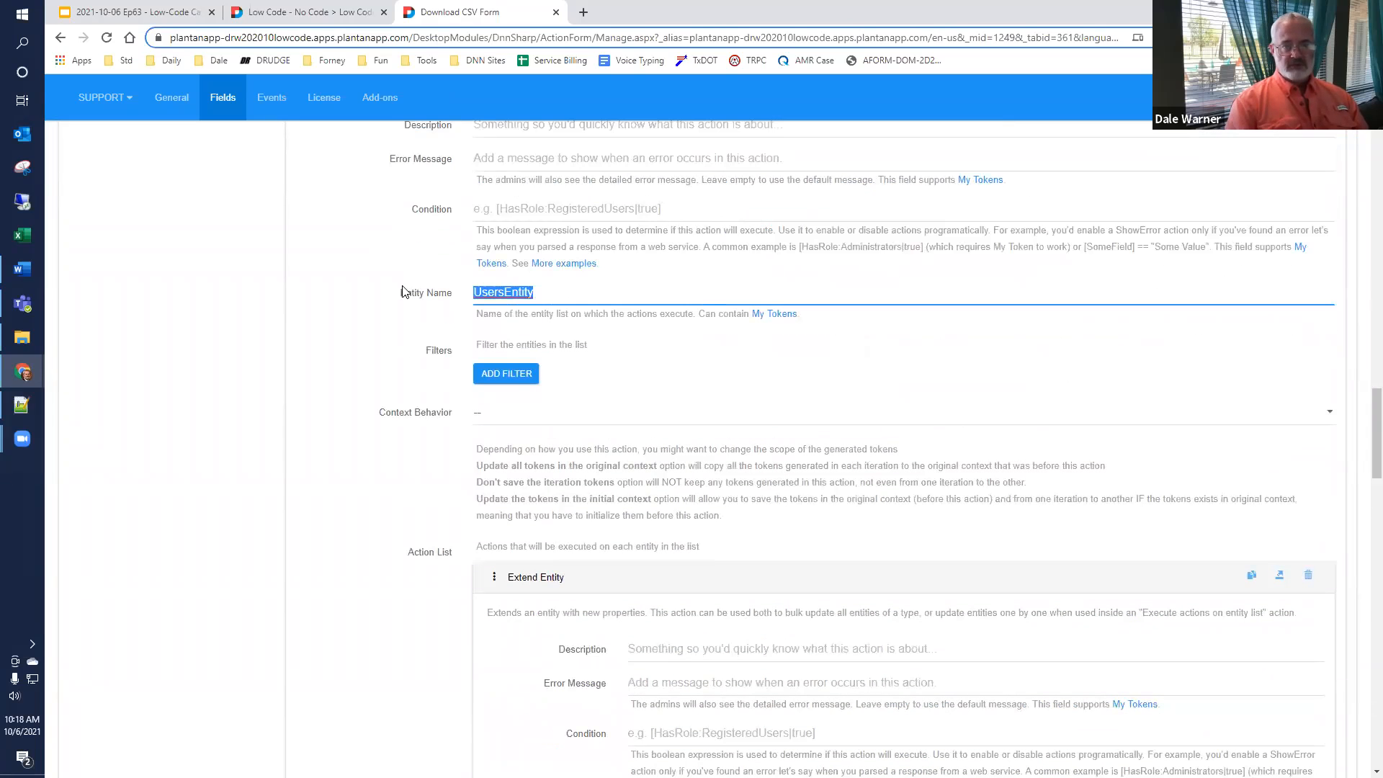
scroll(873, 470, down, 5)
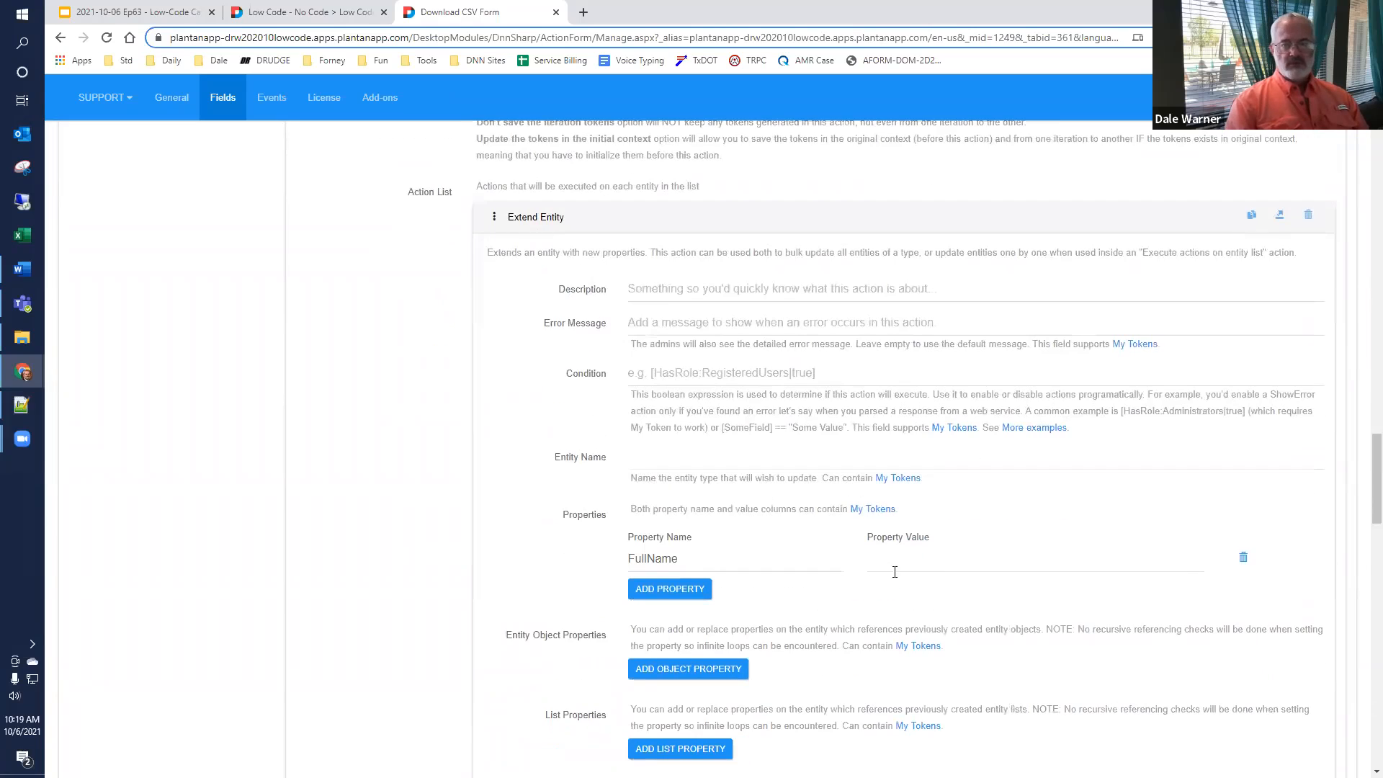
click(925, 560)
text([)
key(ctrl+v)
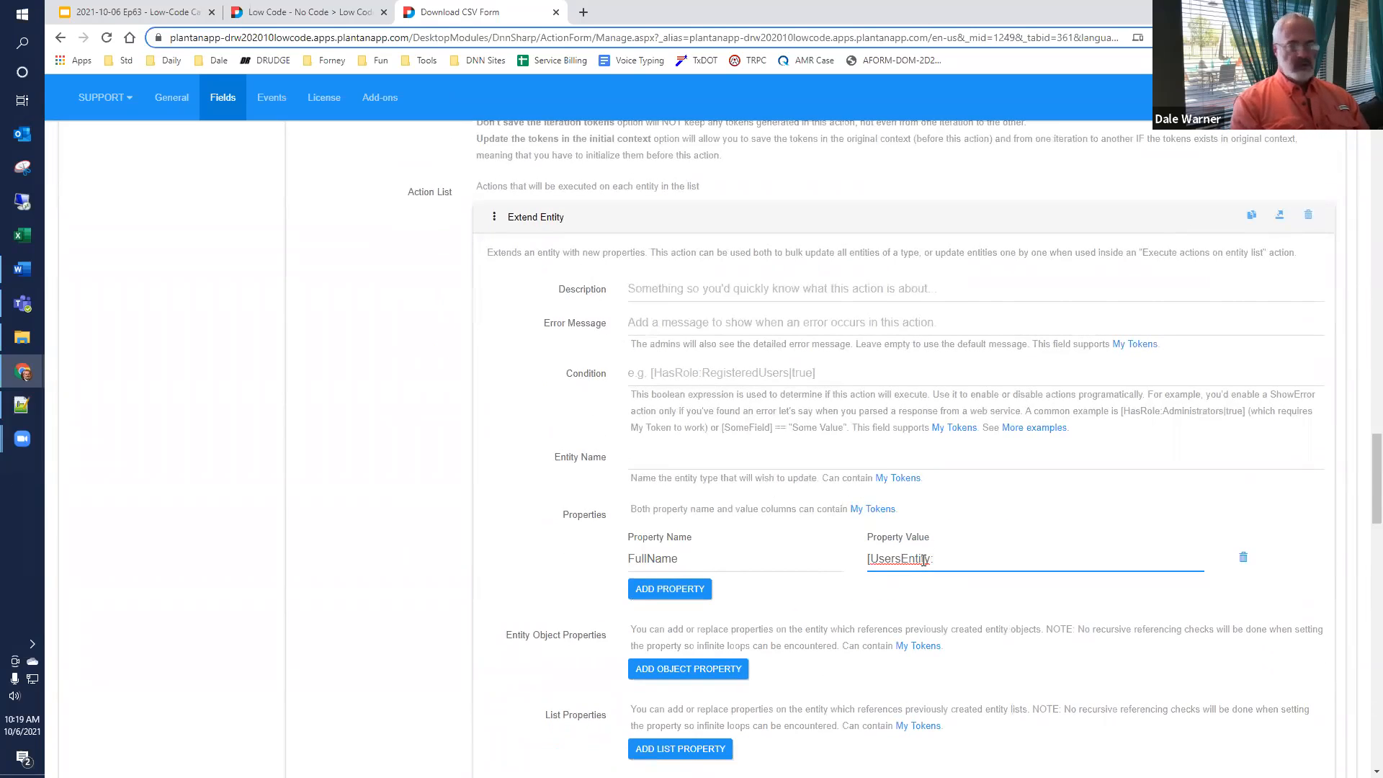
text(:FirstName)
Step: Duplicate the [UsersEntity:FirstName] token in the FullName value, separated from the original by a space
key(ctrl+a)
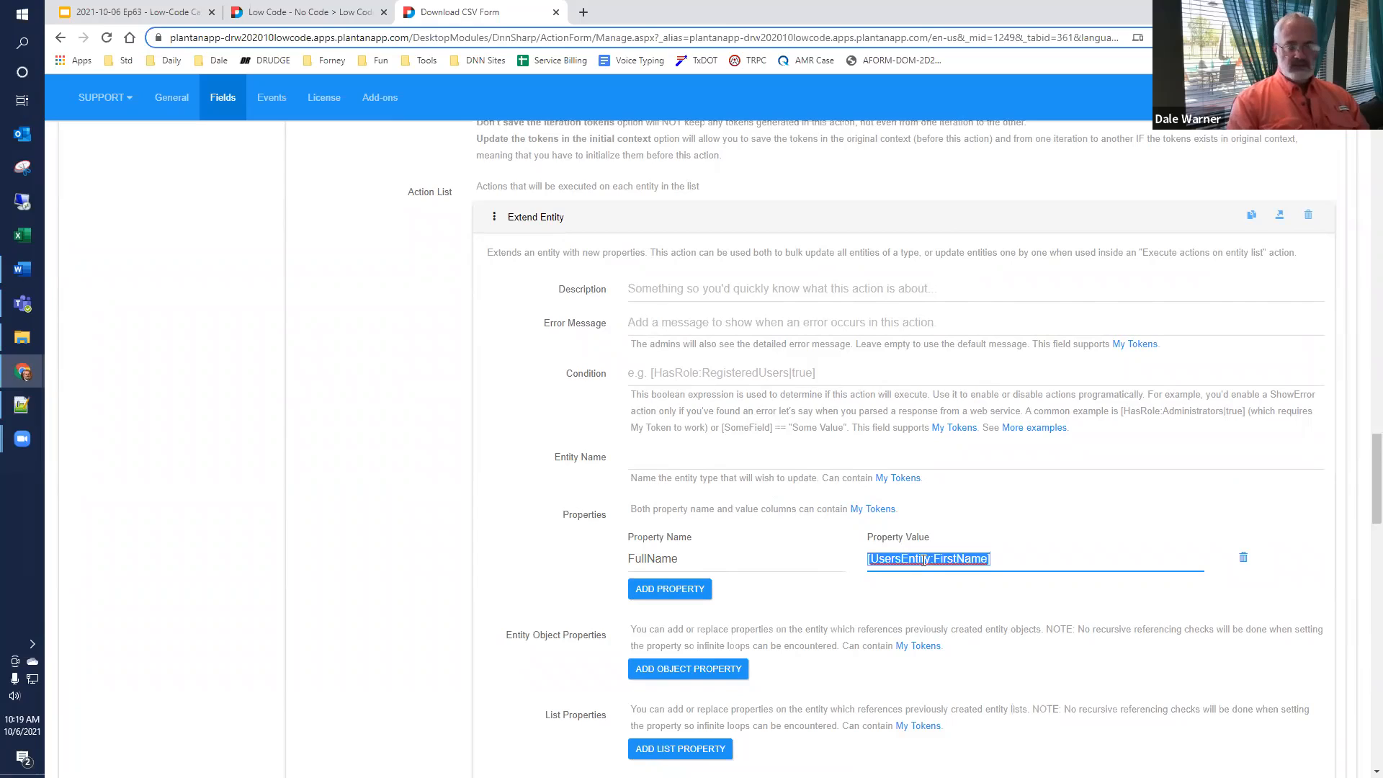
key(ctrl+c)
key(End)
key(ctrl+v)
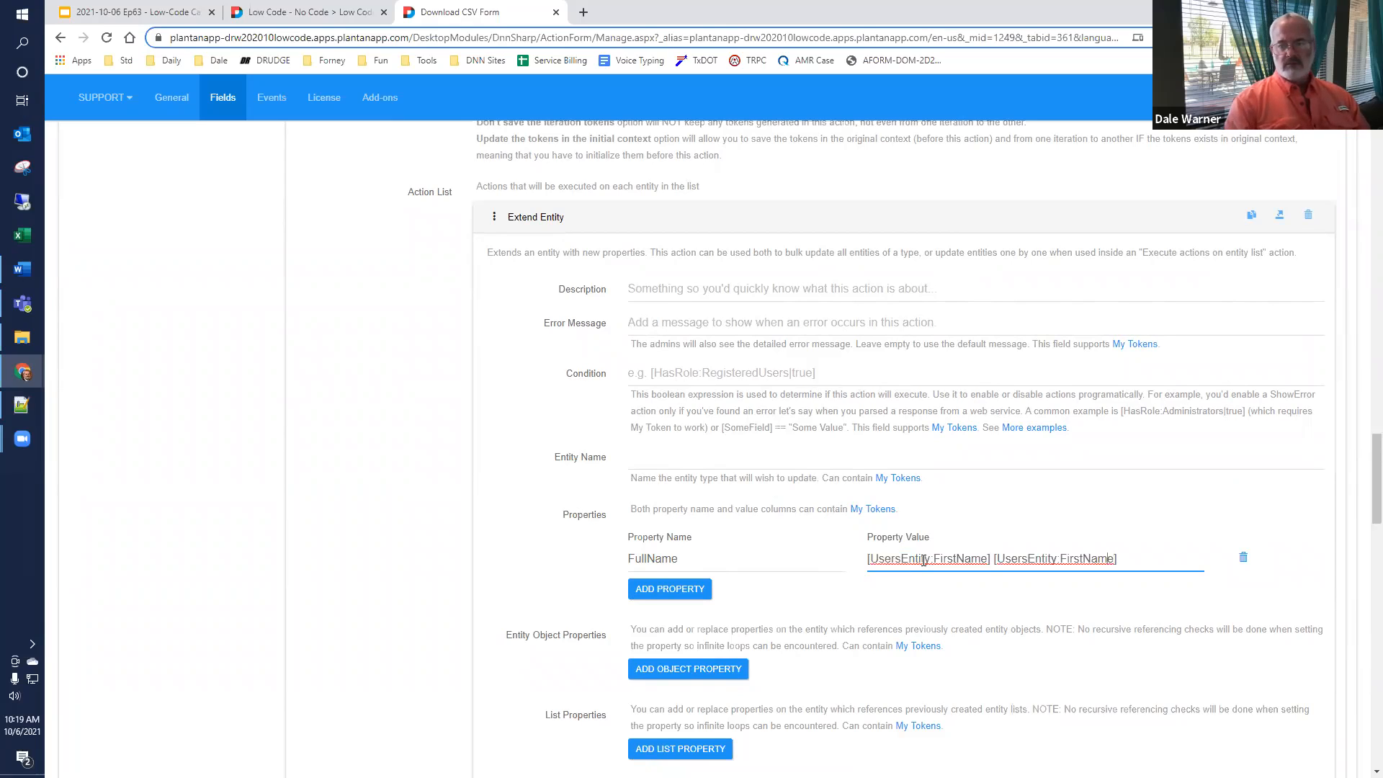
Step: Change the second token in the FullName value to [UsersEntity:LastName]
key(ctrl+shift+Left)
key(Right)
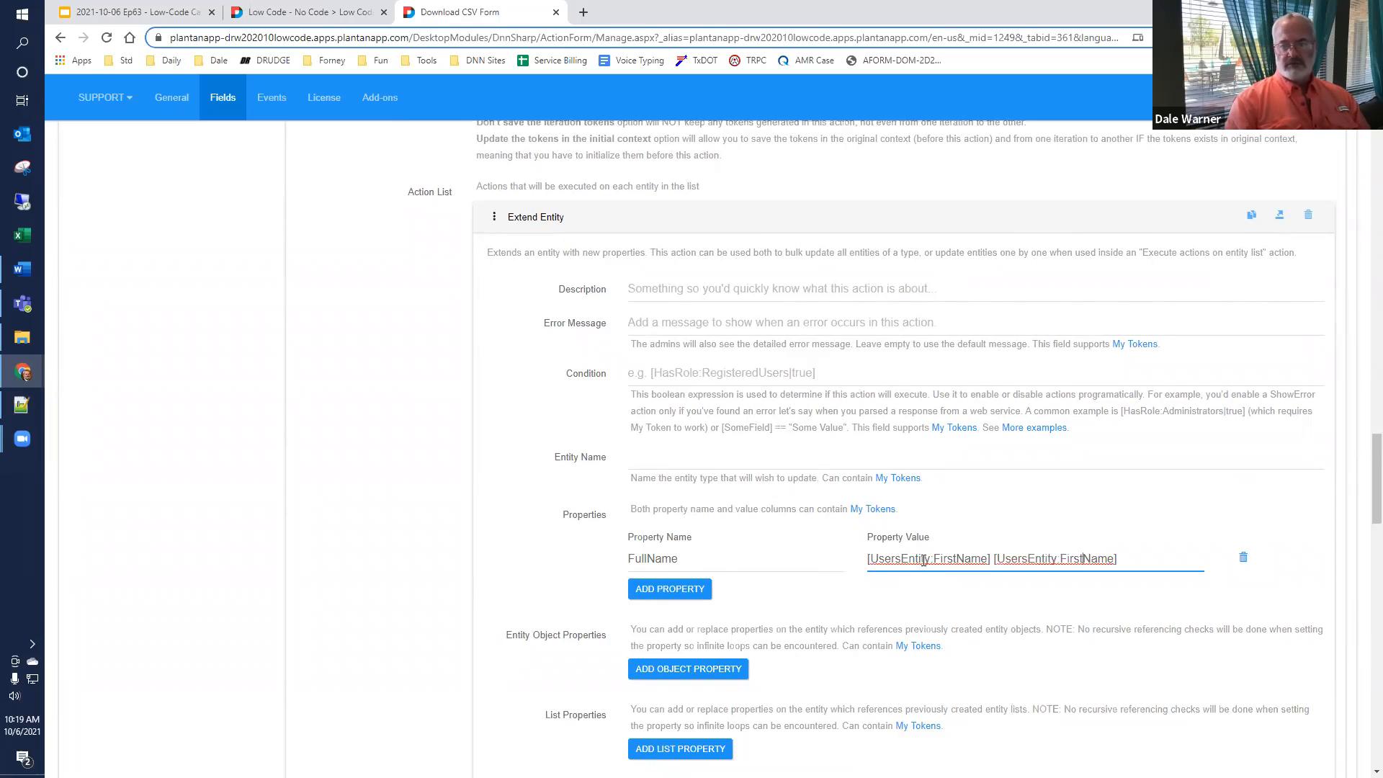
key(Delete)
key(BackSpace)
key(BackSpace)
key(BackSpace)
text(Lst)
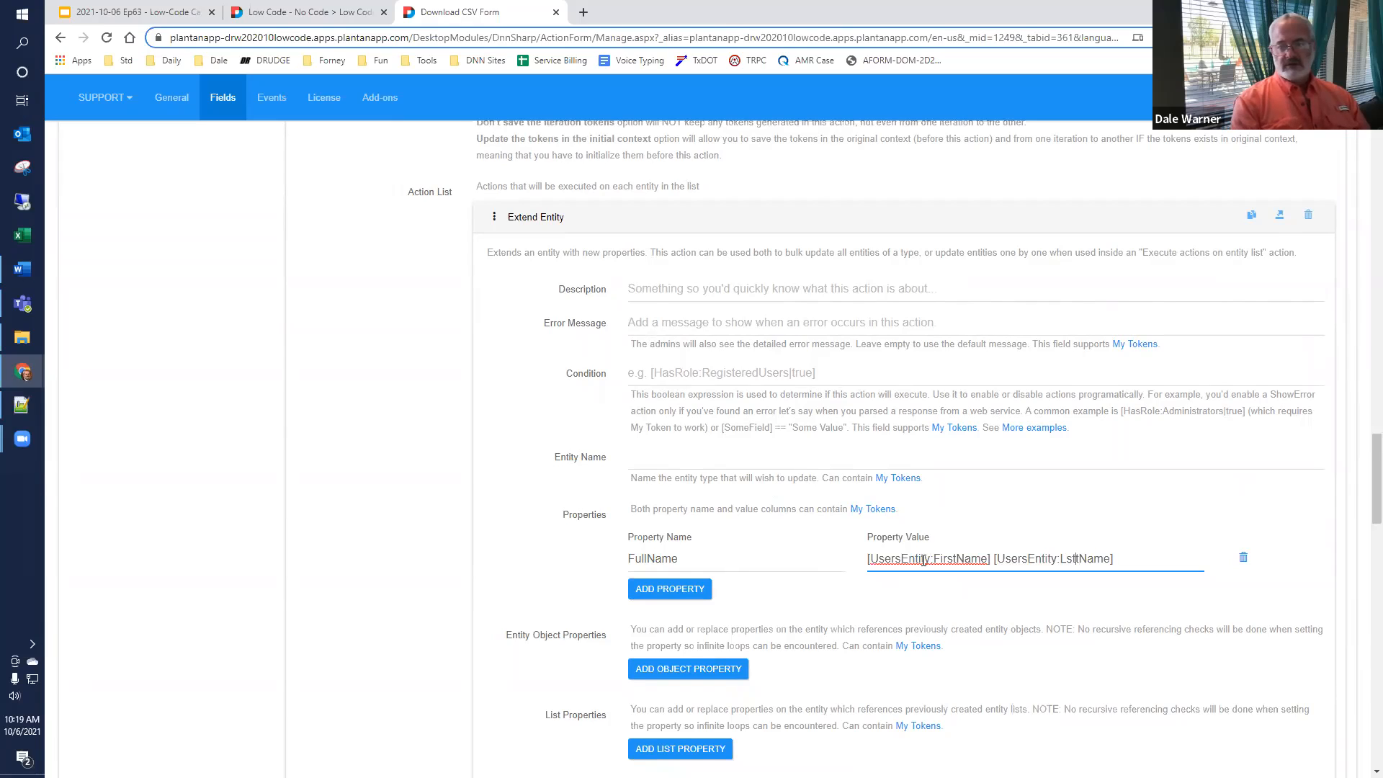
key(BackSpace)
key(BackSpace)
text(as)
click(792, 580)
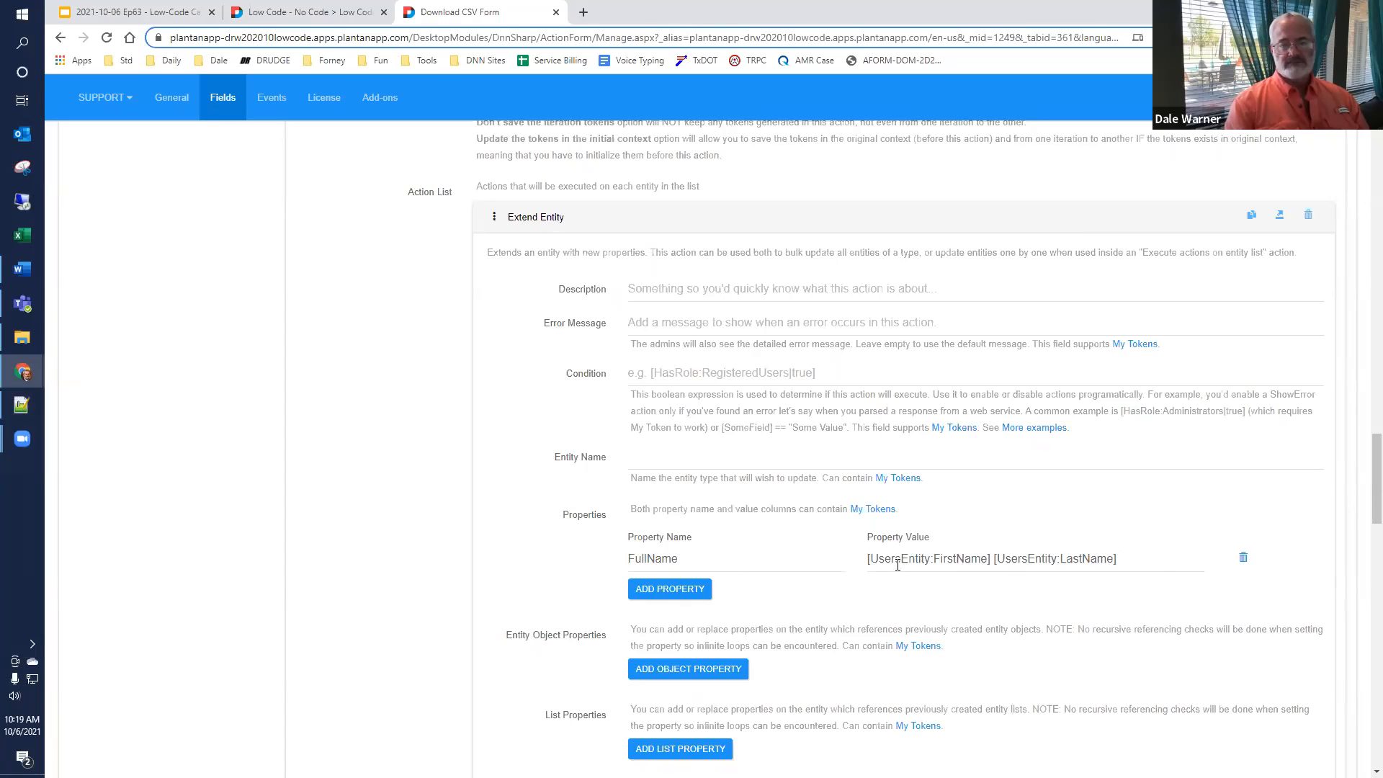
Step: Collapse the Extend Entity action and review the entity name, context behavior and action list of Execute actions on entity list
scroll(898, 565, down, 4)
scroll(893, 570, up, 1)
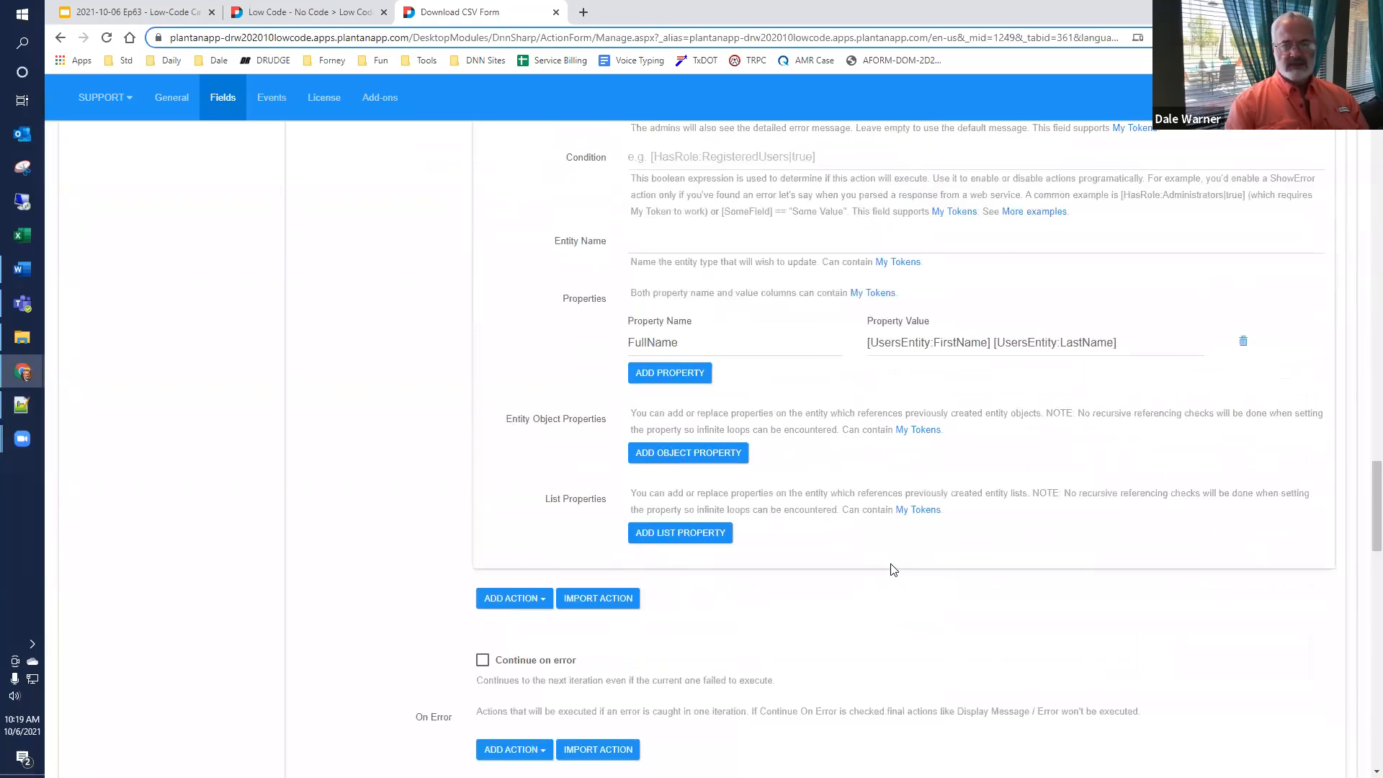
scroll(550, 383, up, 5)
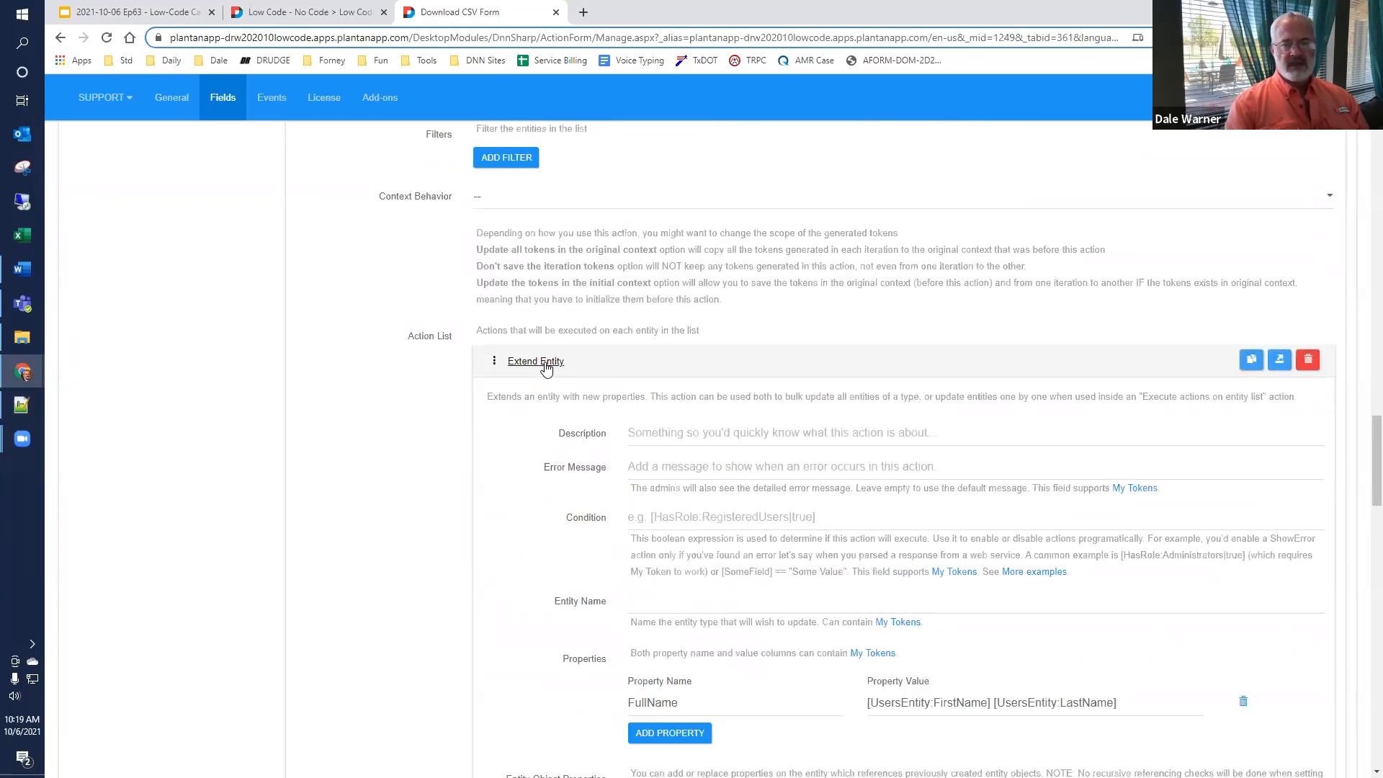
click(546, 367)
scroll(507, 375, up, 5)
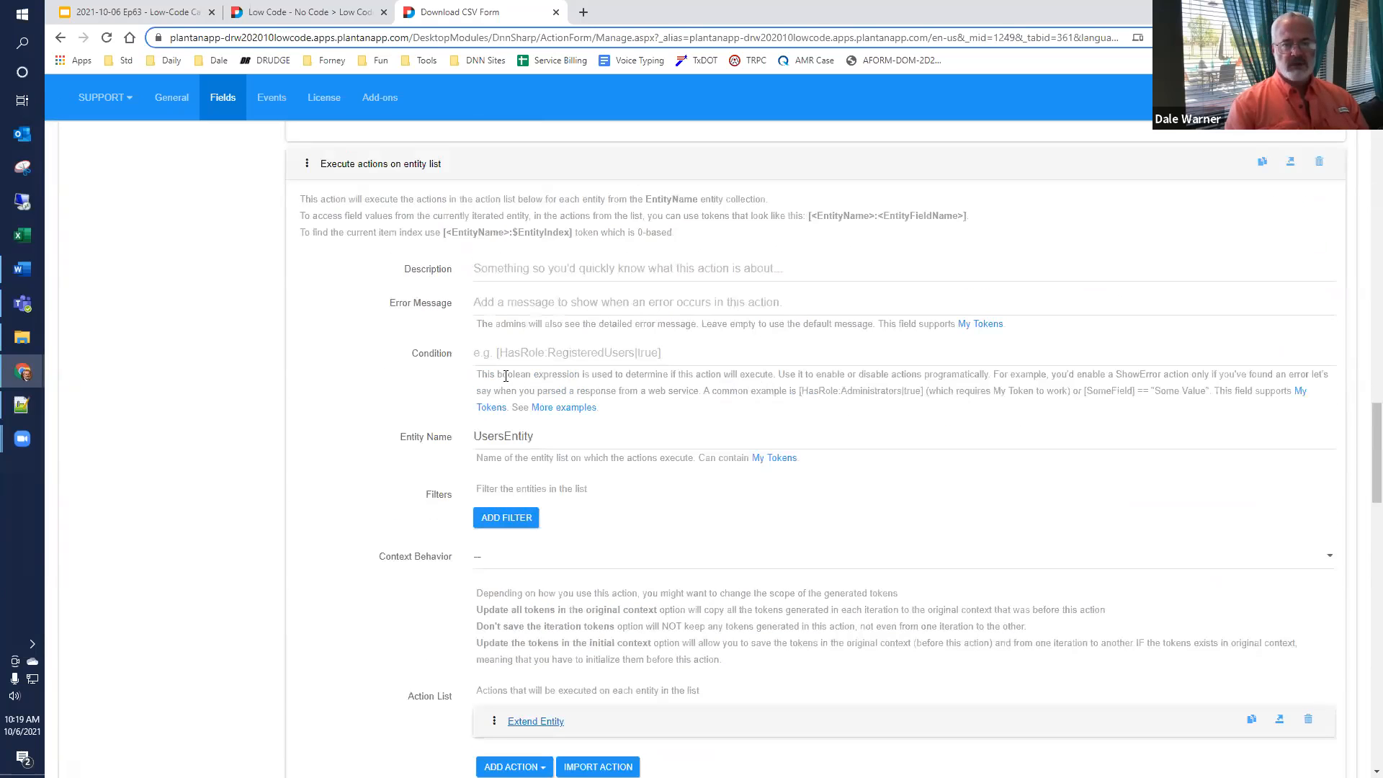
scroll(506, 376, up, 2)
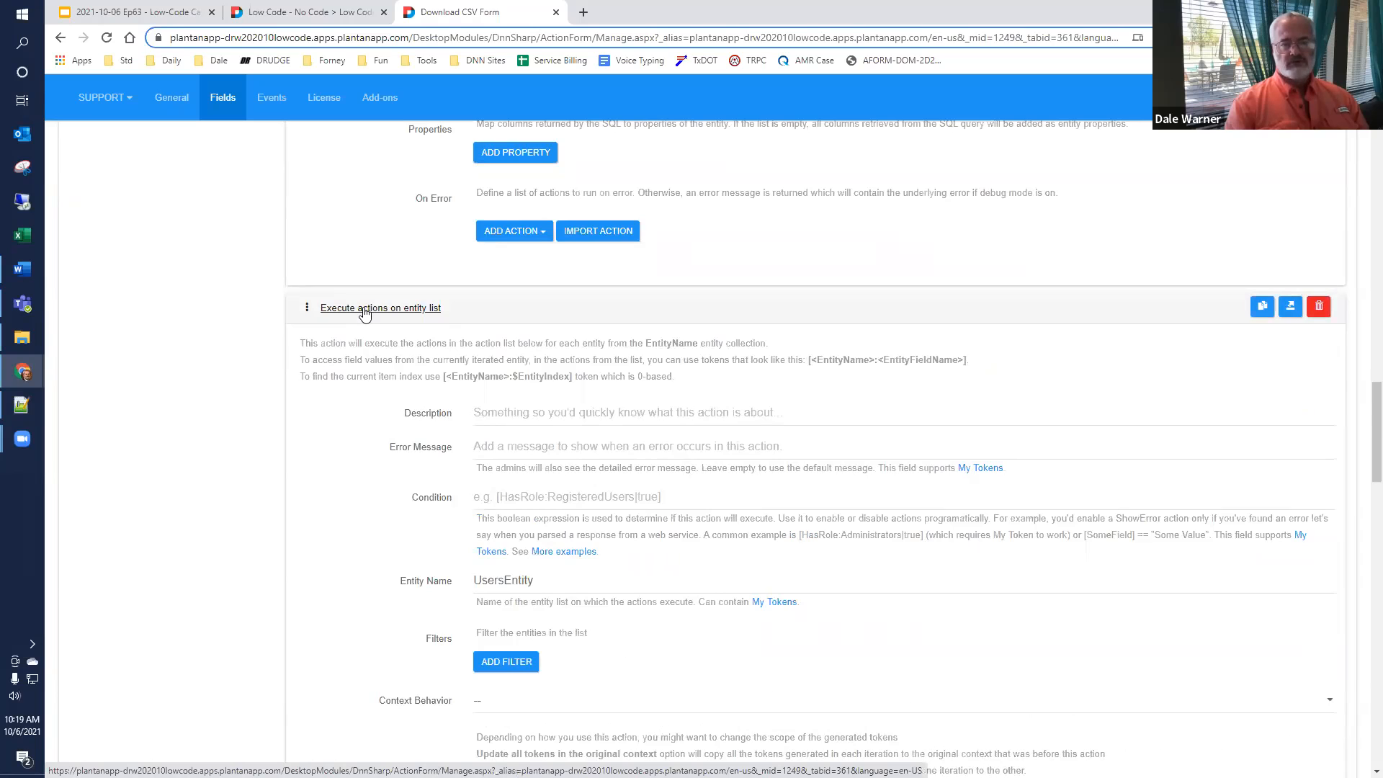
click(365, 310)
click(364, 309)
scroll(481, 474, down, 2)
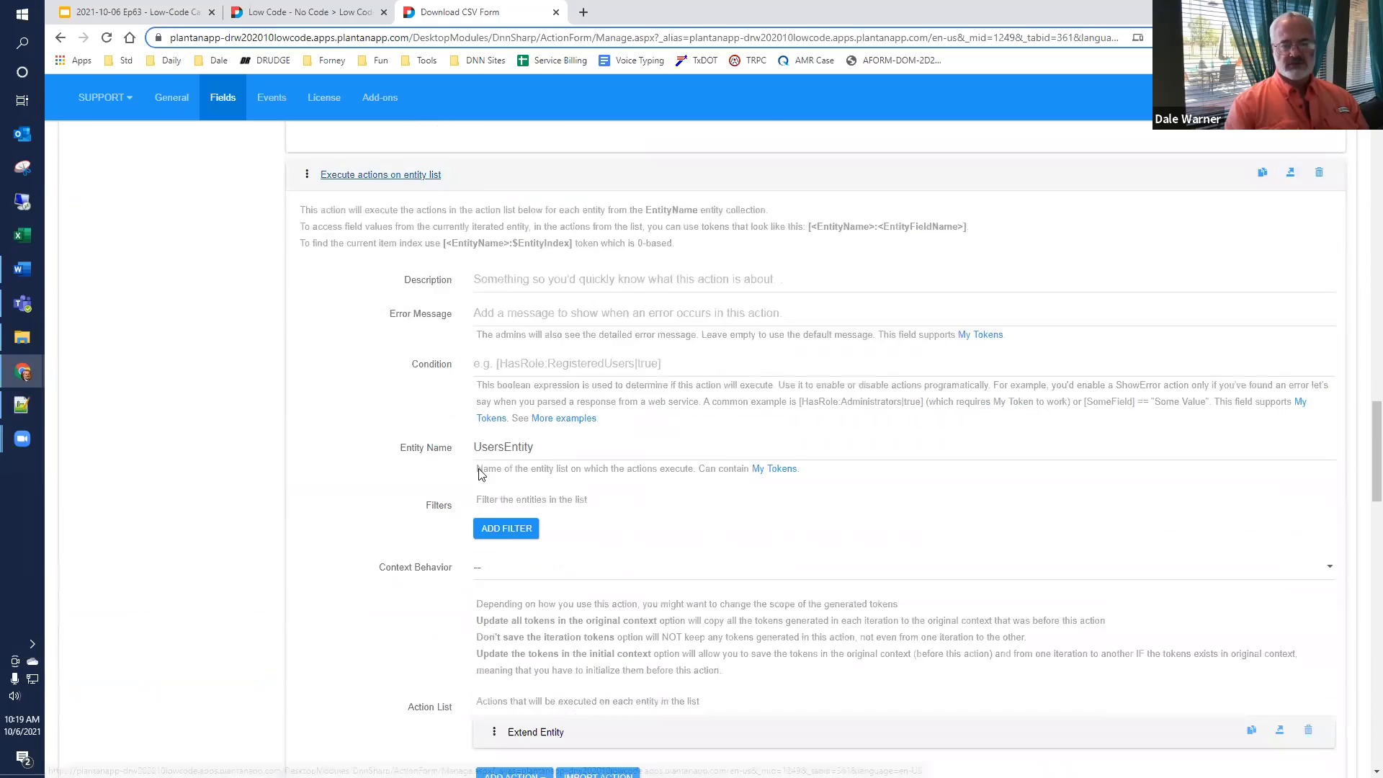
scroll(481, 474, down, 4)
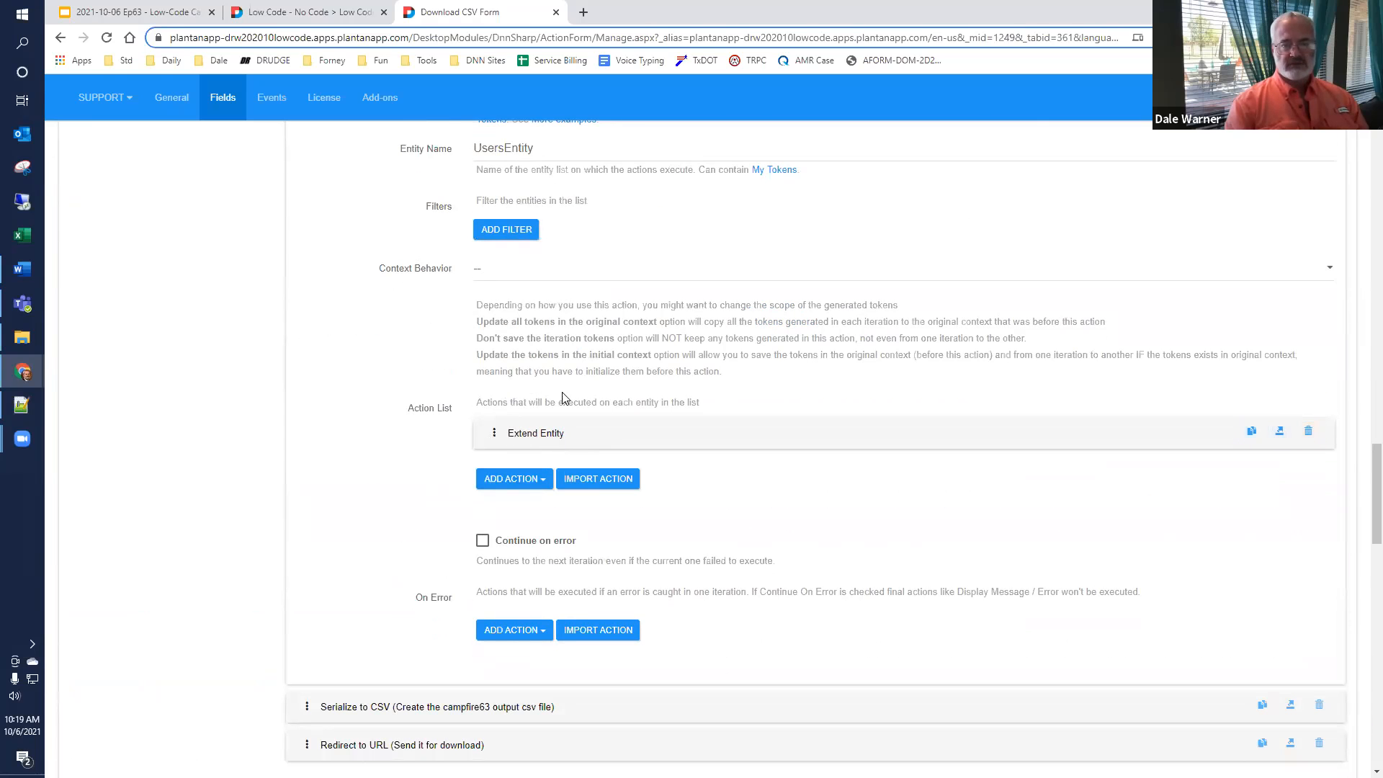
drag(551, 402, 698, 402)
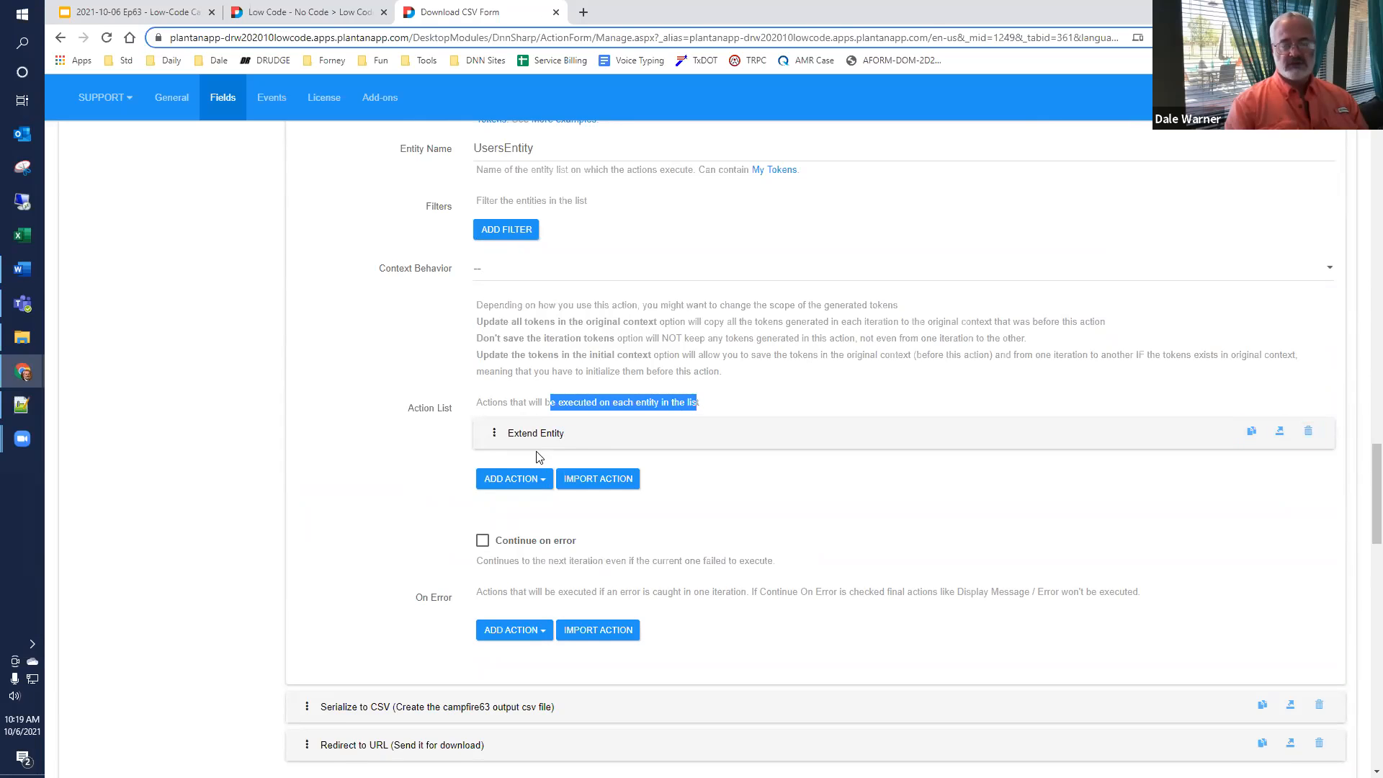
scroll(396, 466, down, 1)
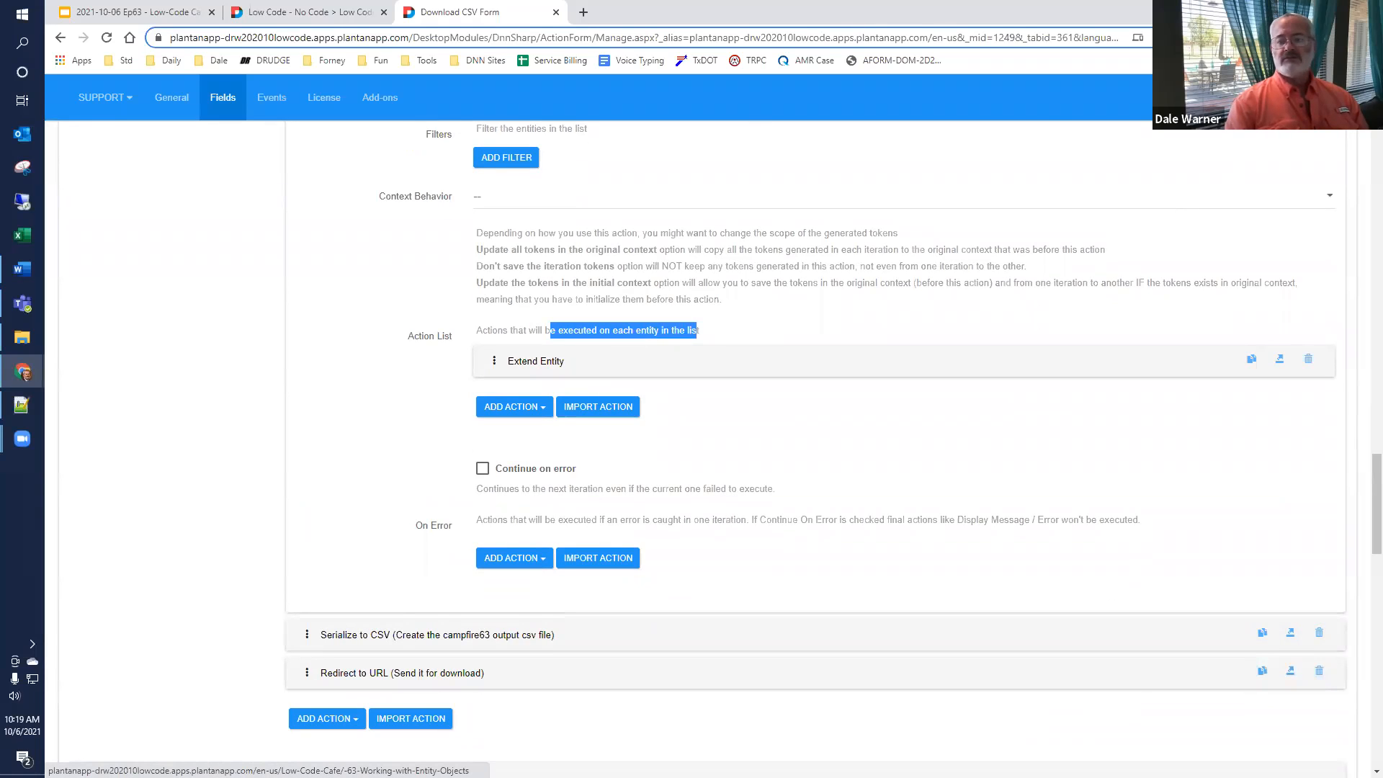
Step: Reload the #63 Working with Entity Objects page, run Get Users Full Name and check the downloaded campfire63 CSV in Excel
click(294, 13)
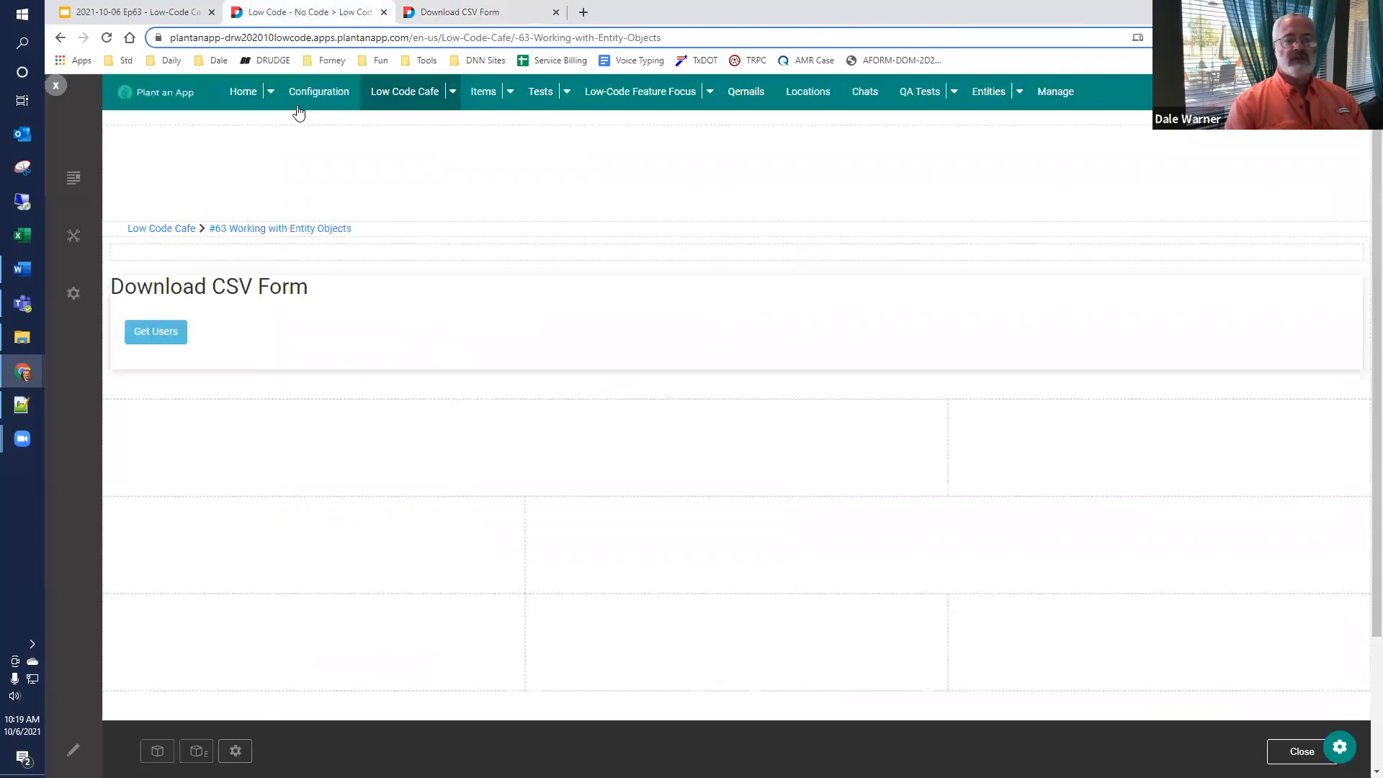
click(297, 229)
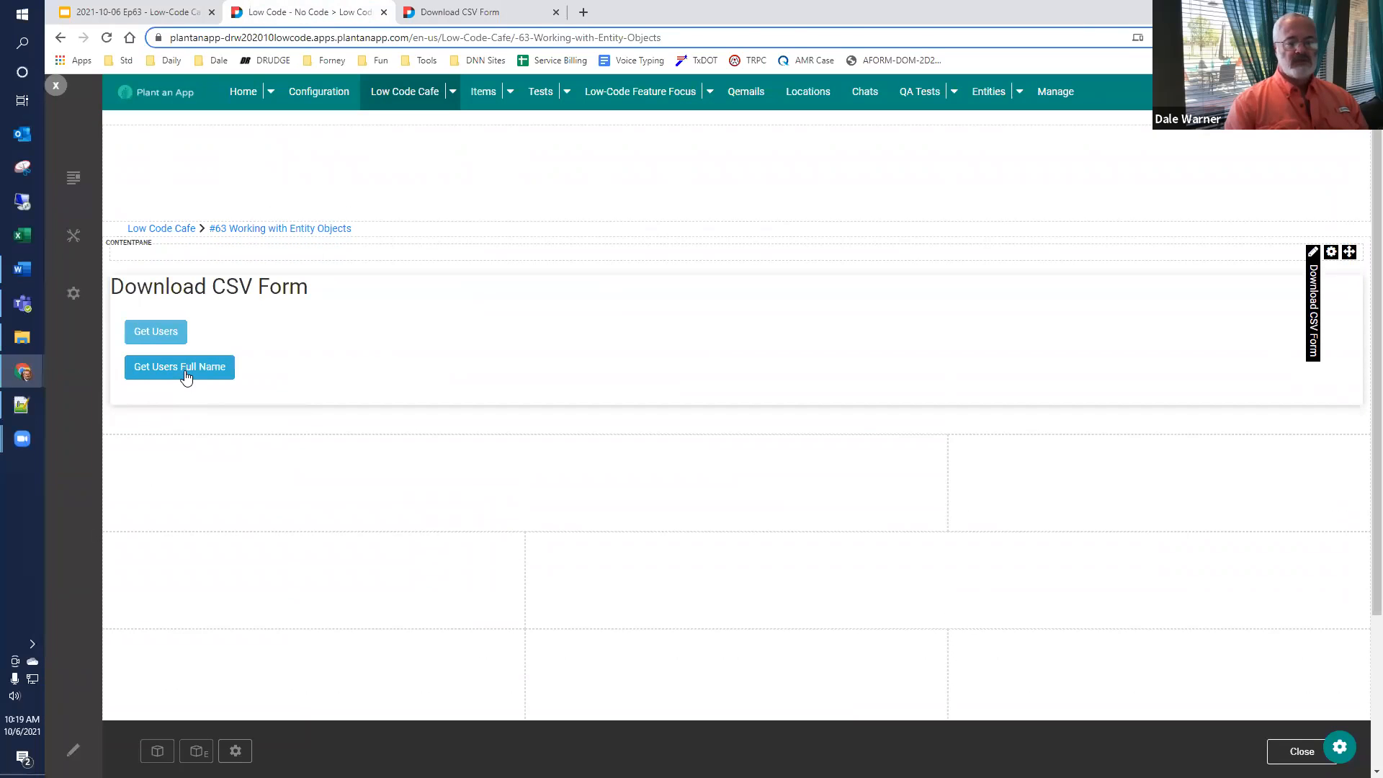
click(184, 371)
click(107, 759)
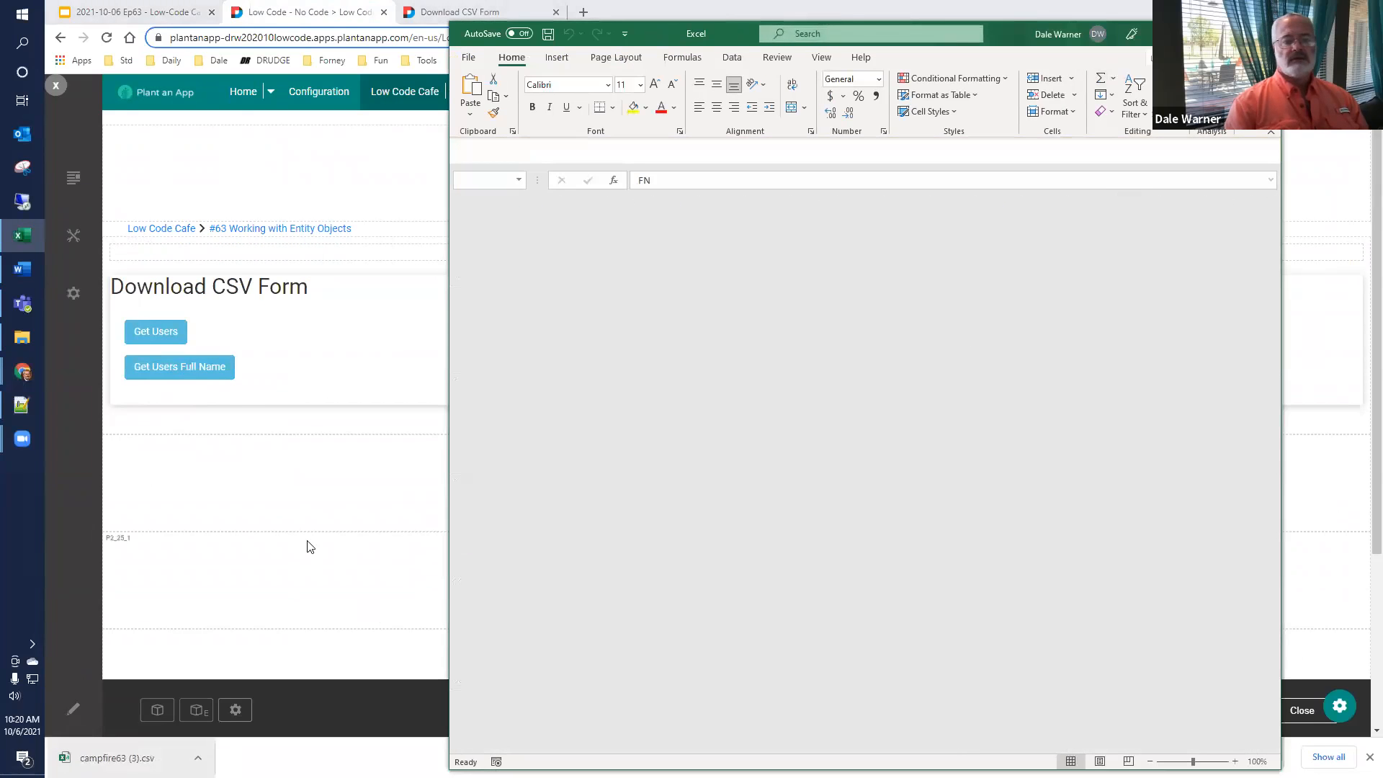
click(324, 436)
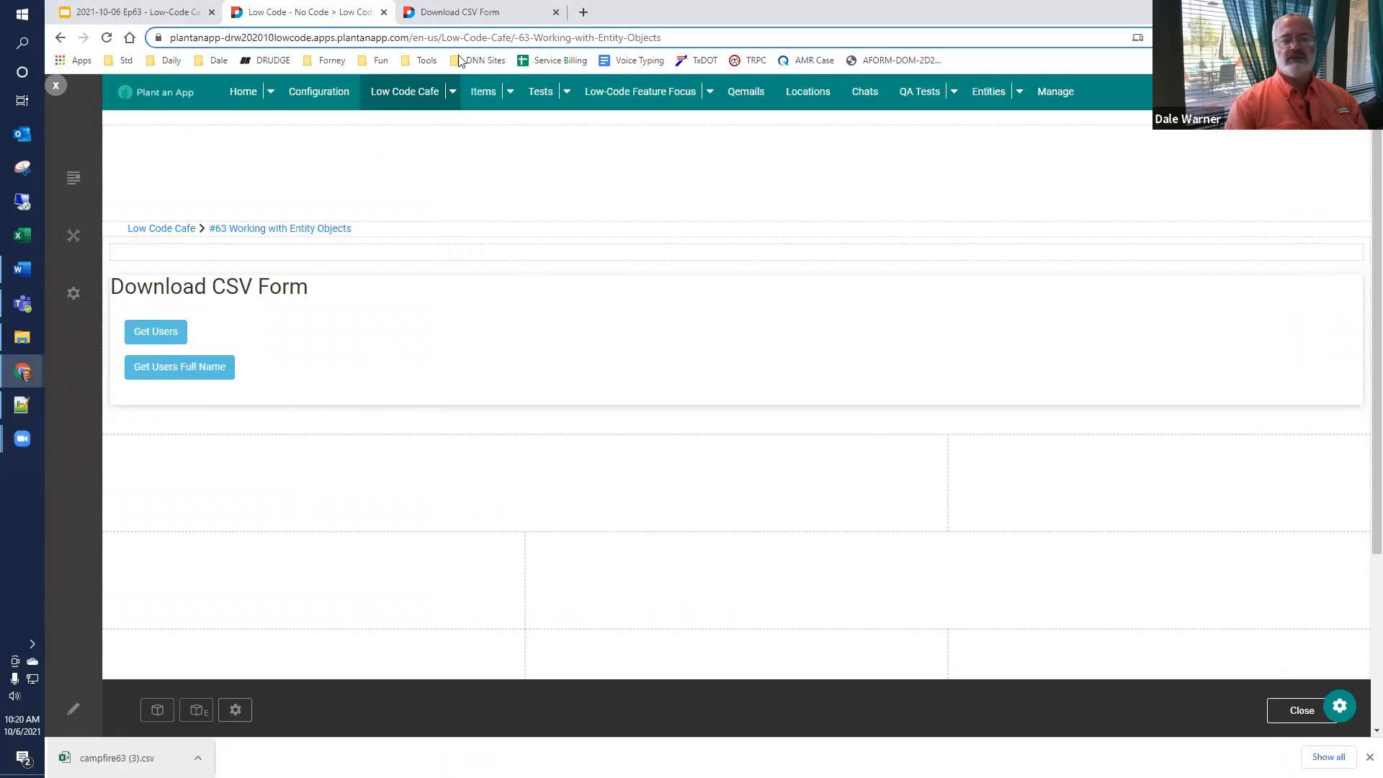
Step: Turn on Include All Fields in the Serialize to CSV action of the GetUsersFullName button
click(472, 15)
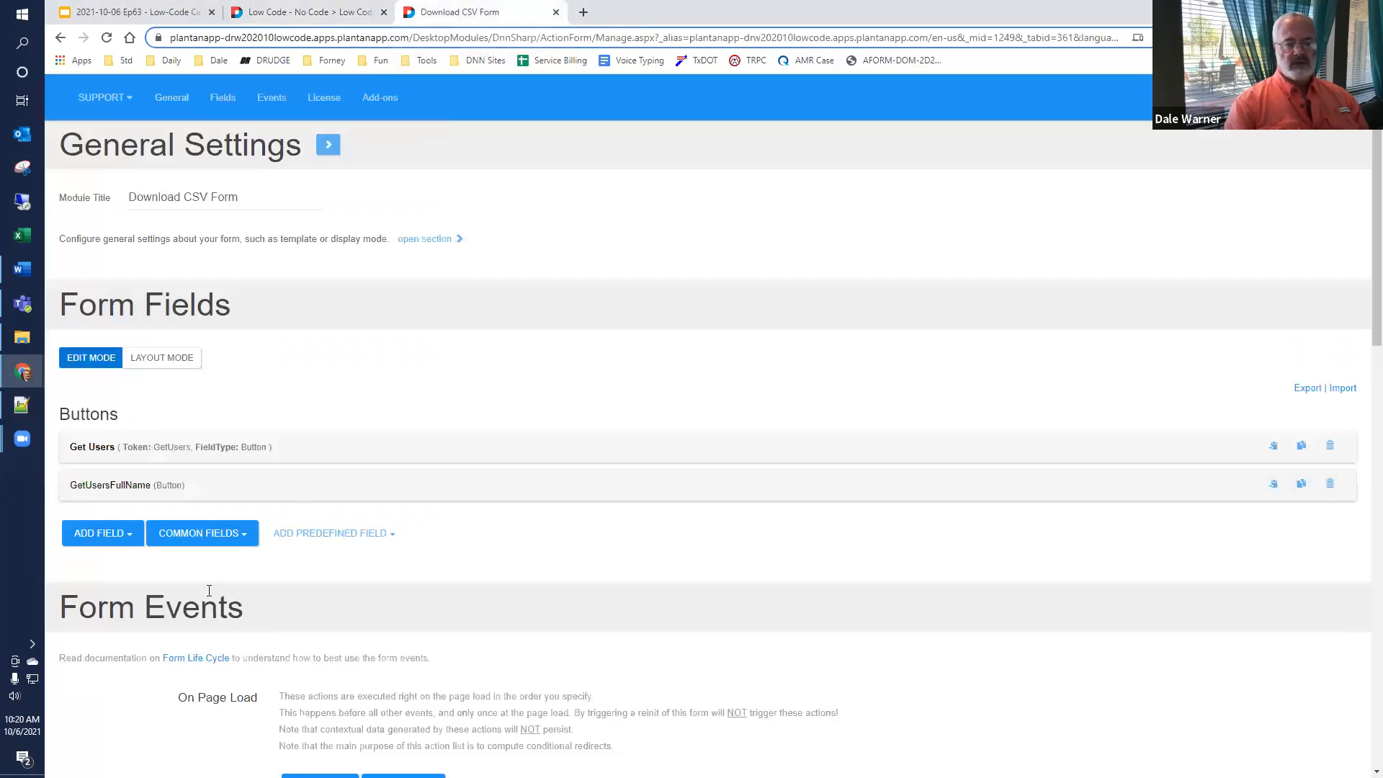
click(167, 483)
scroll(176, 486, down, 10)
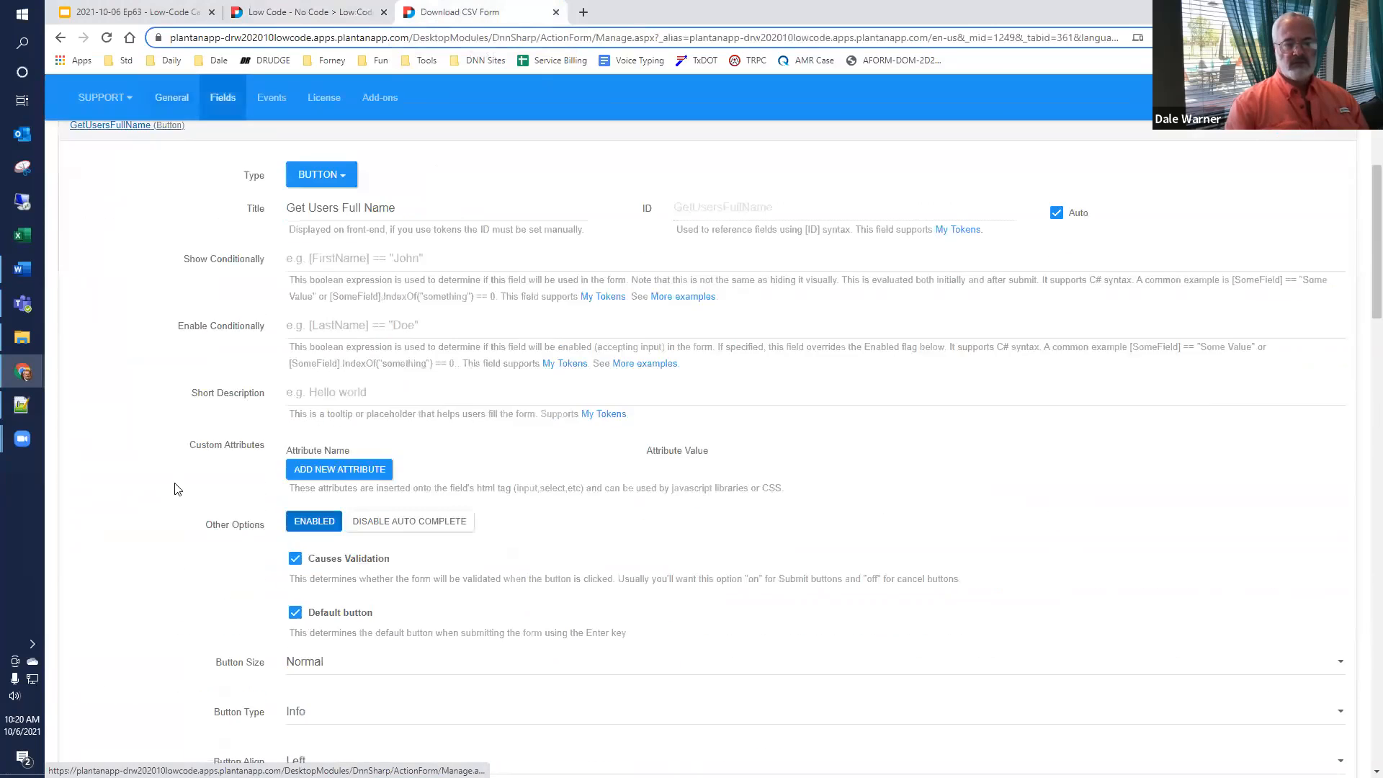
scroll(181, 490, down, 6)
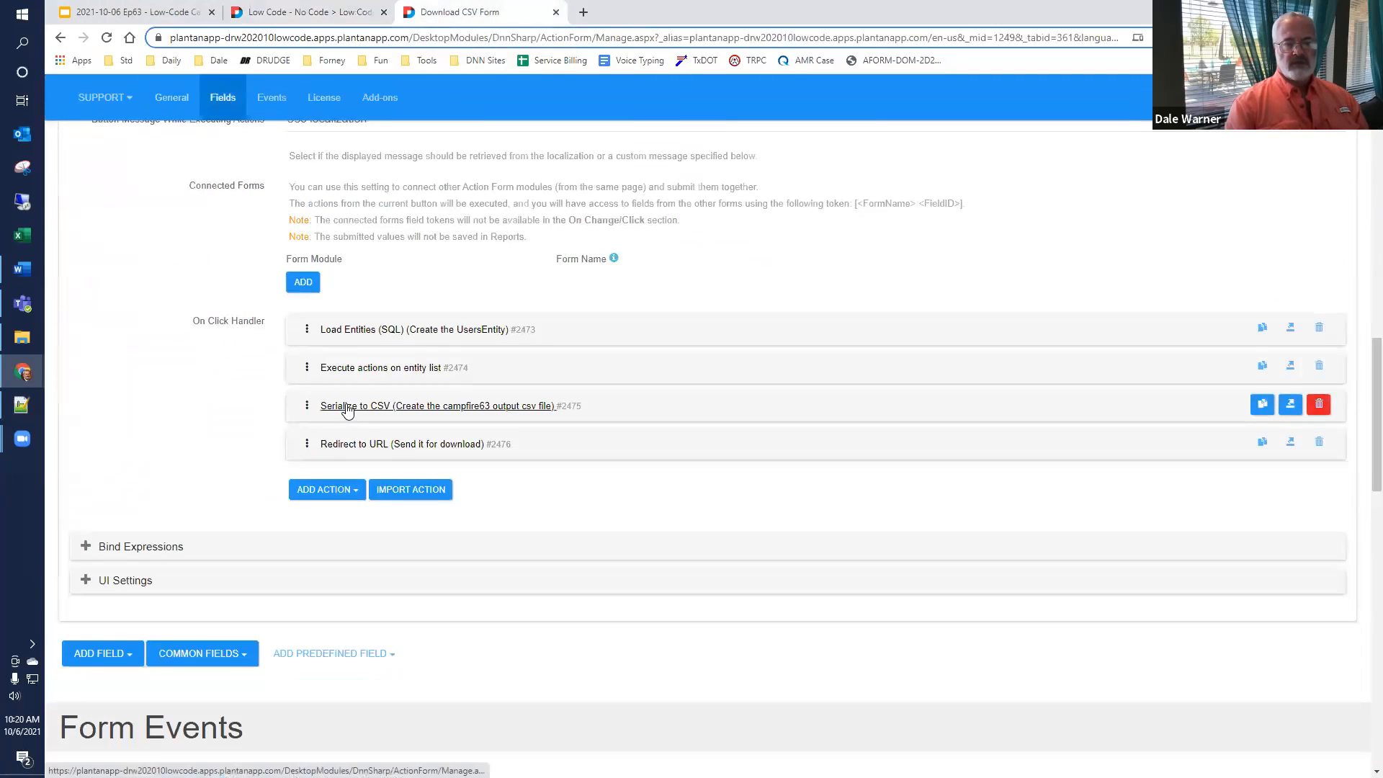
click(346, 407)
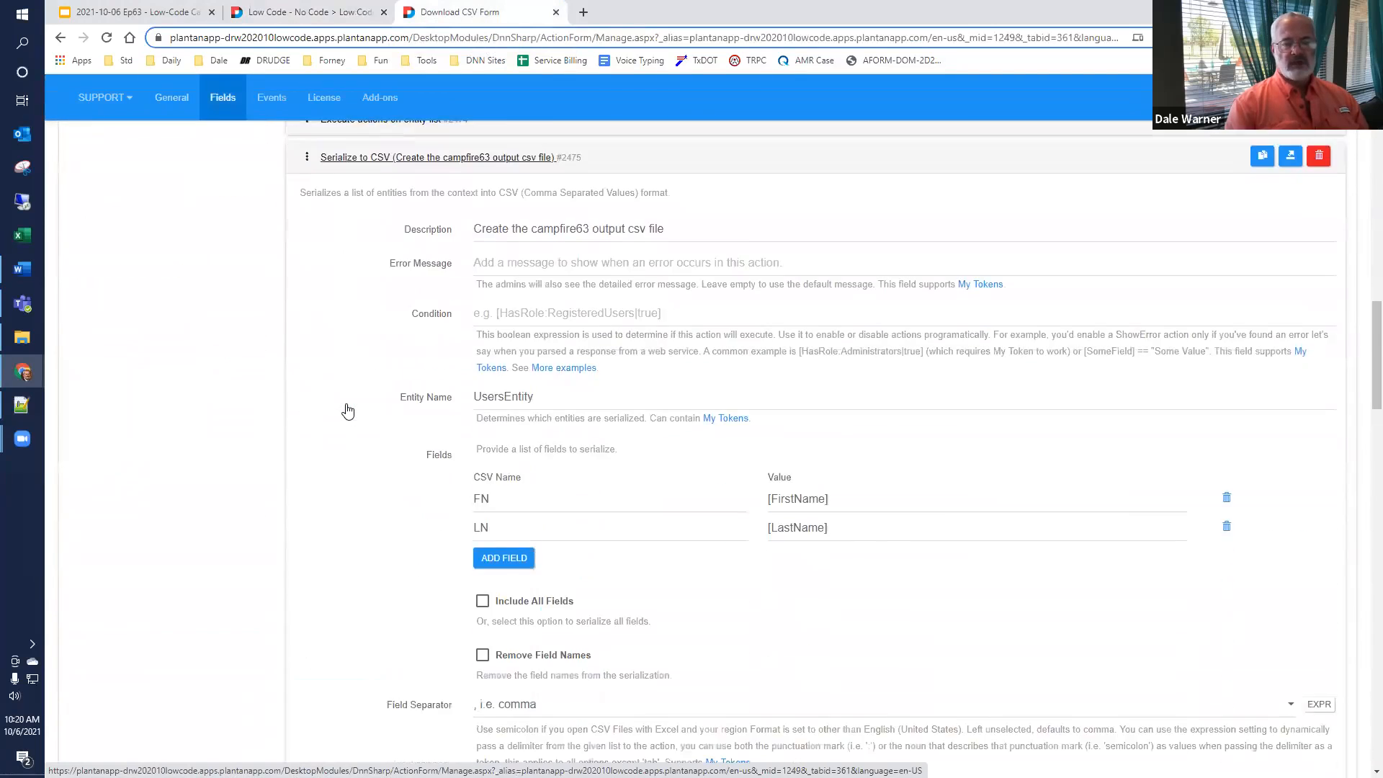
click(482, 563)
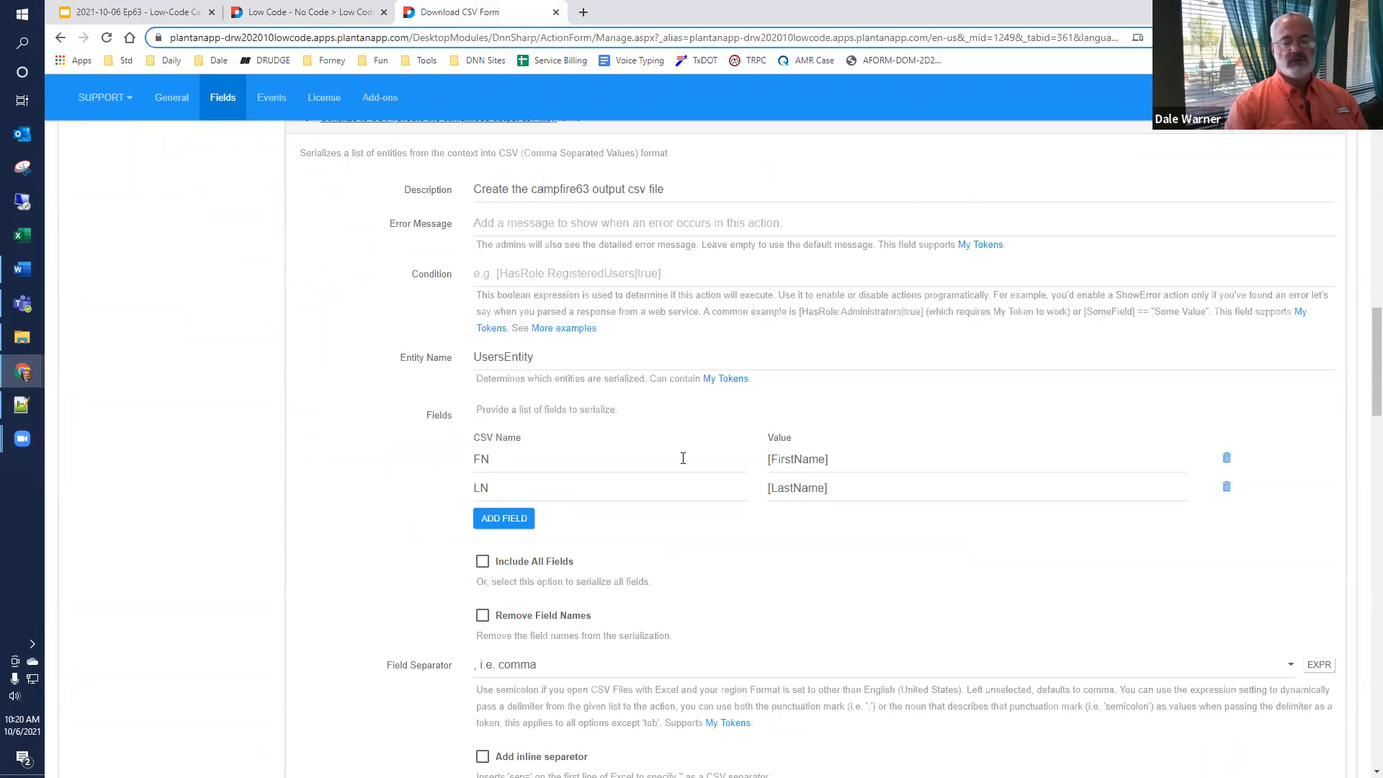
click(482, 562)
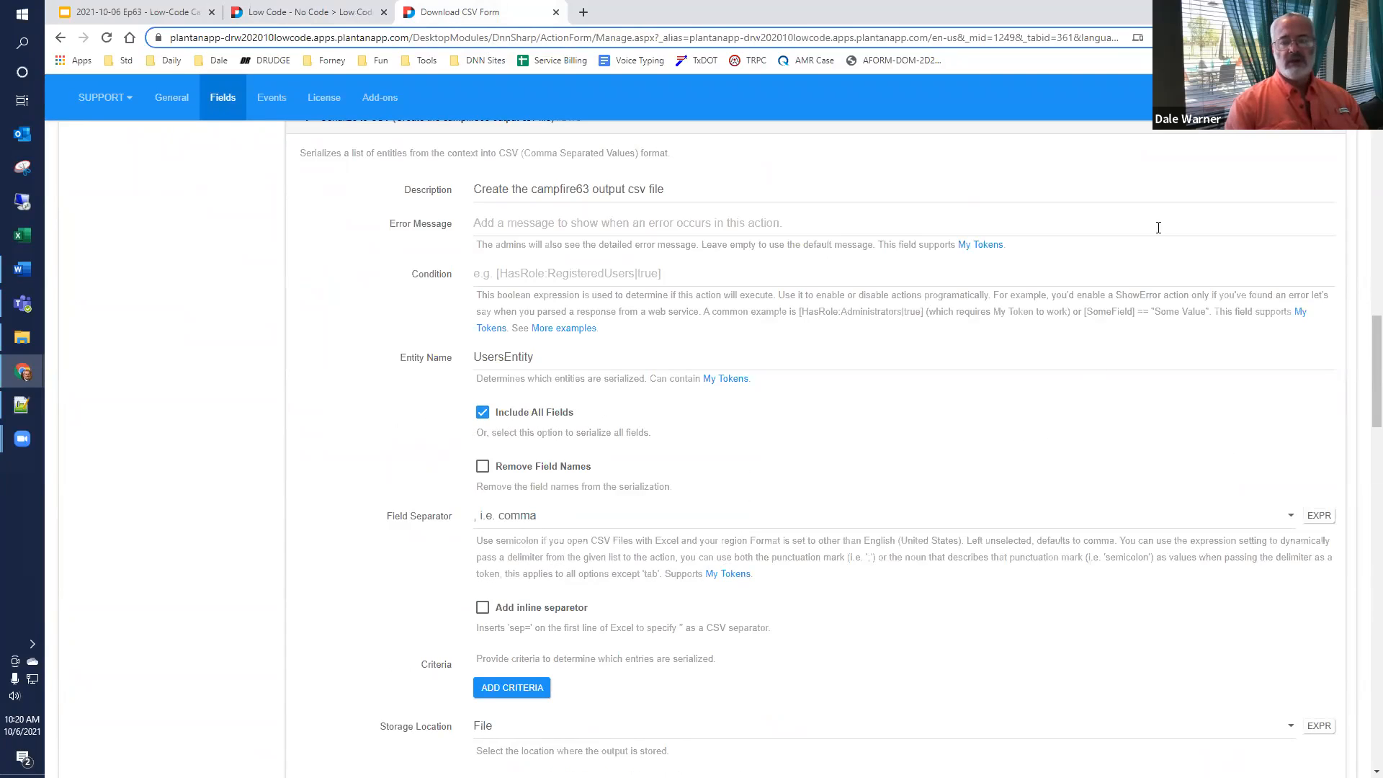
Step: Run Get Users Full Name again and check the FullName column in the downloaded CSV at fitted column widths, closing it without saving
click(263, 16)
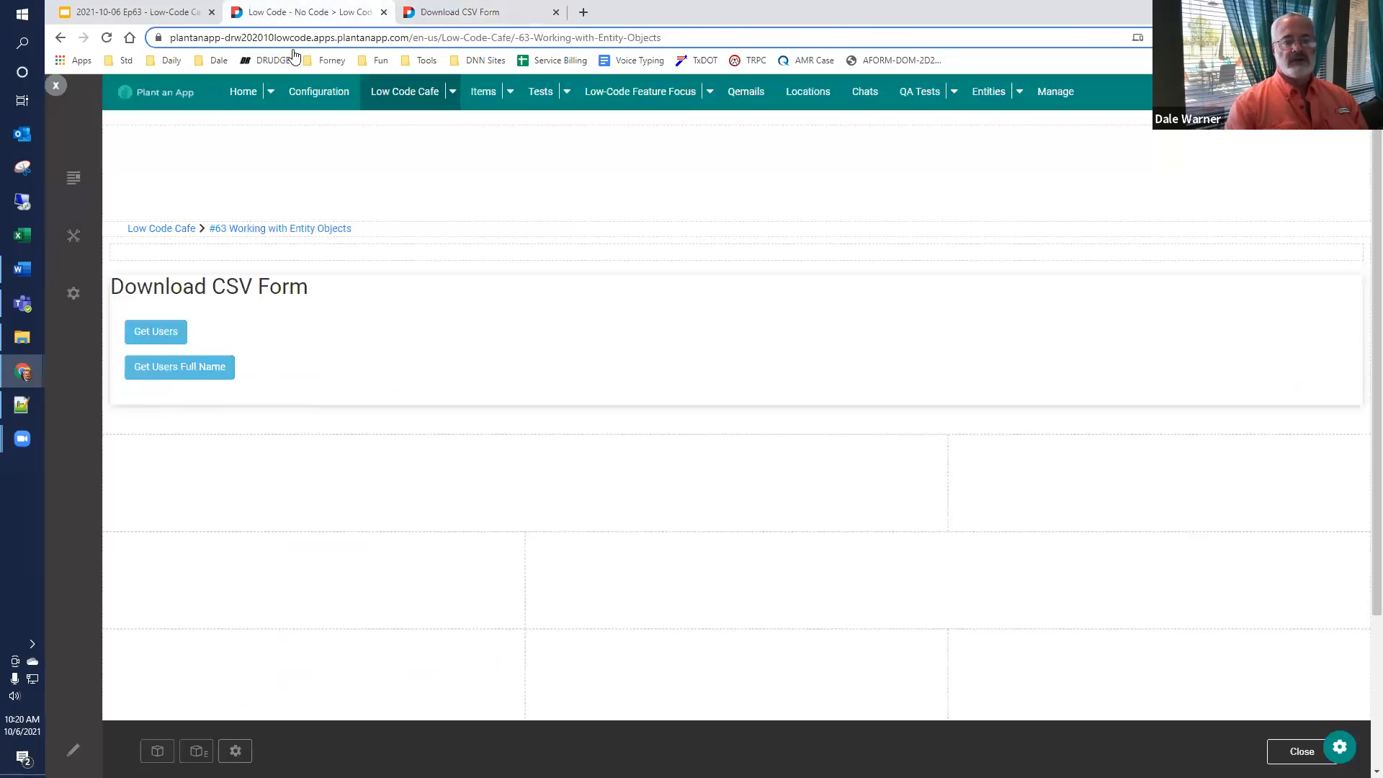
click(180, 376)
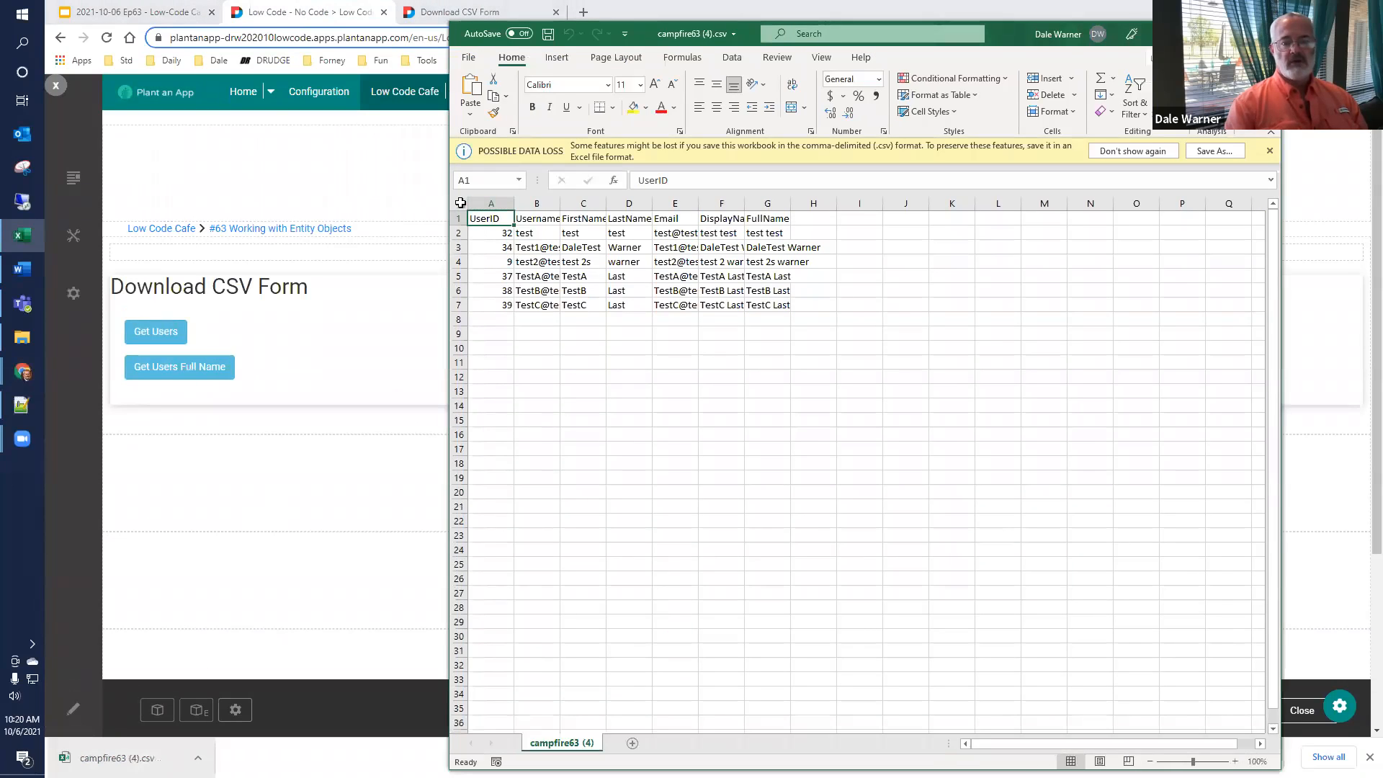
click(461, 203)
double_click(513, 203)
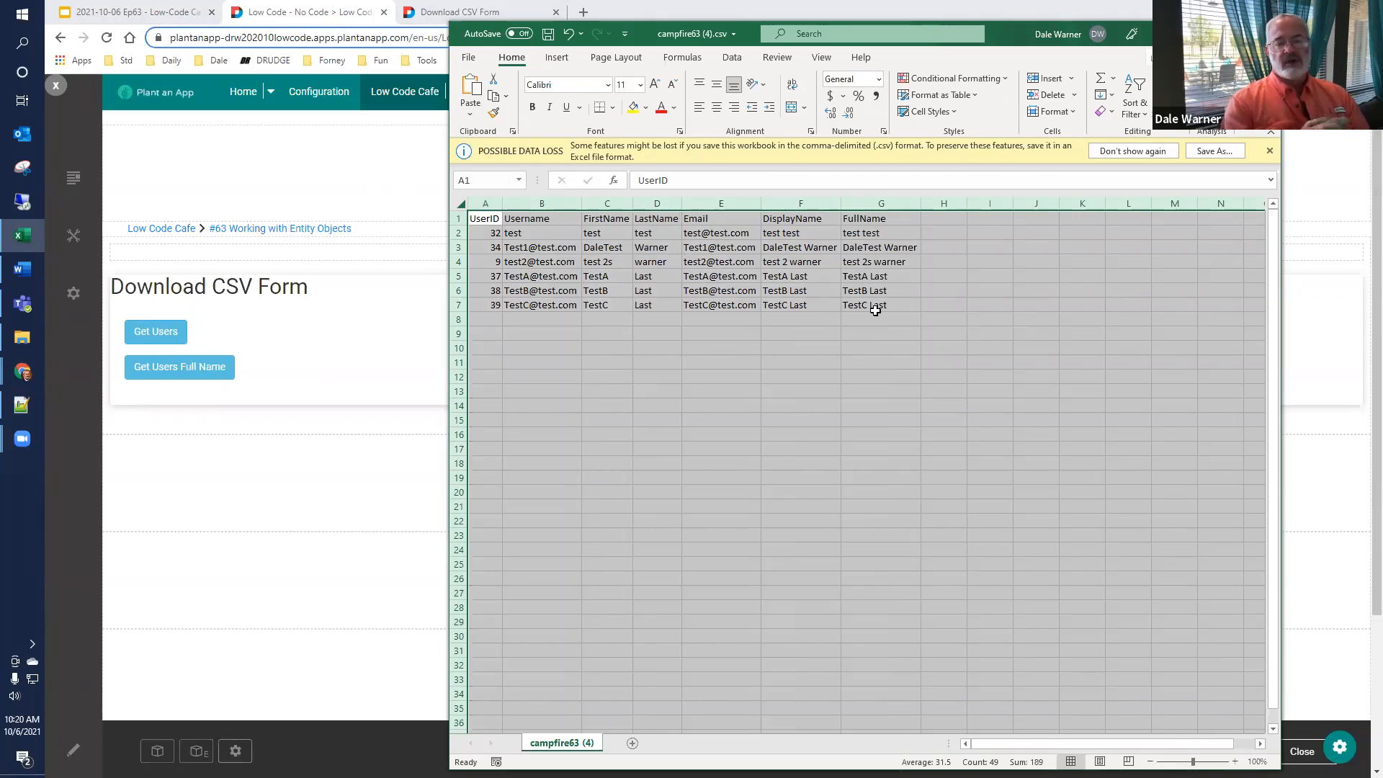
click(881, 259)
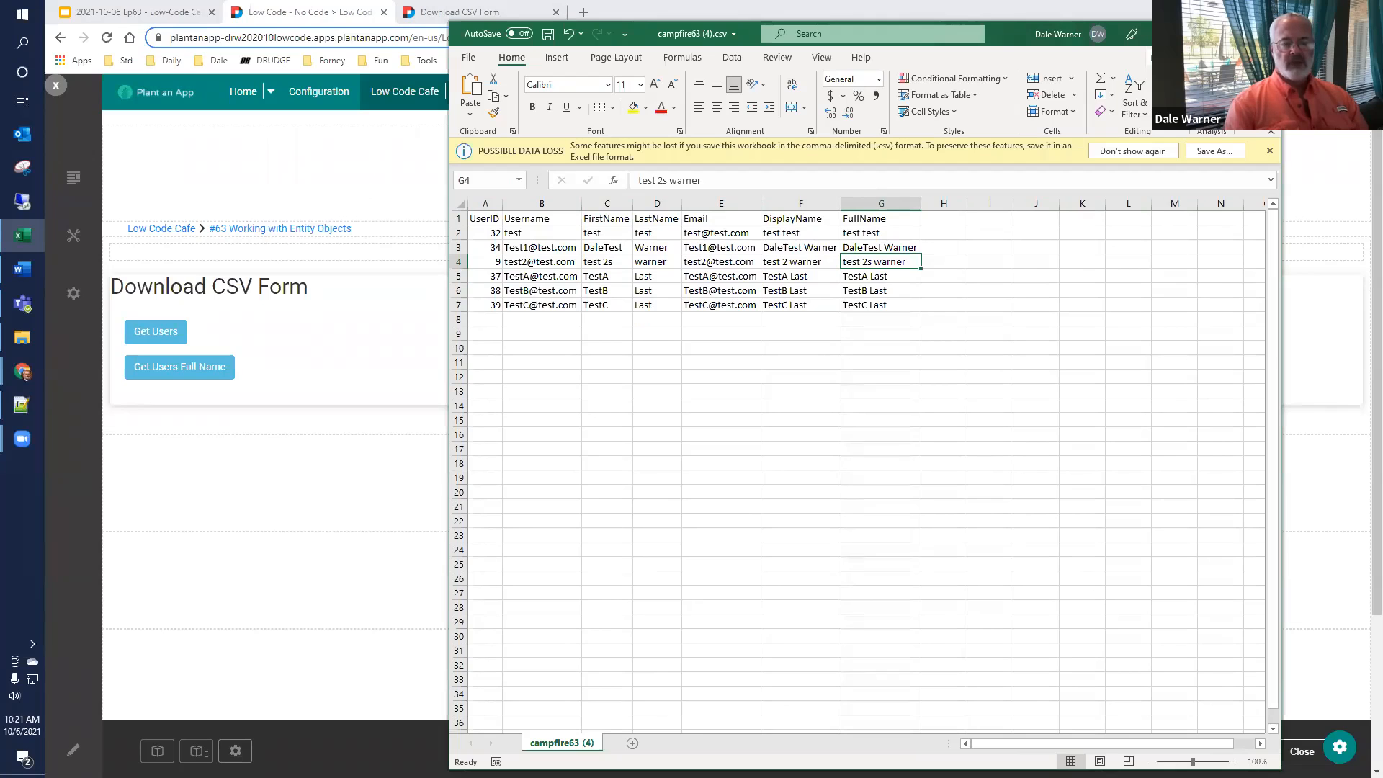
key(ctrl+w)
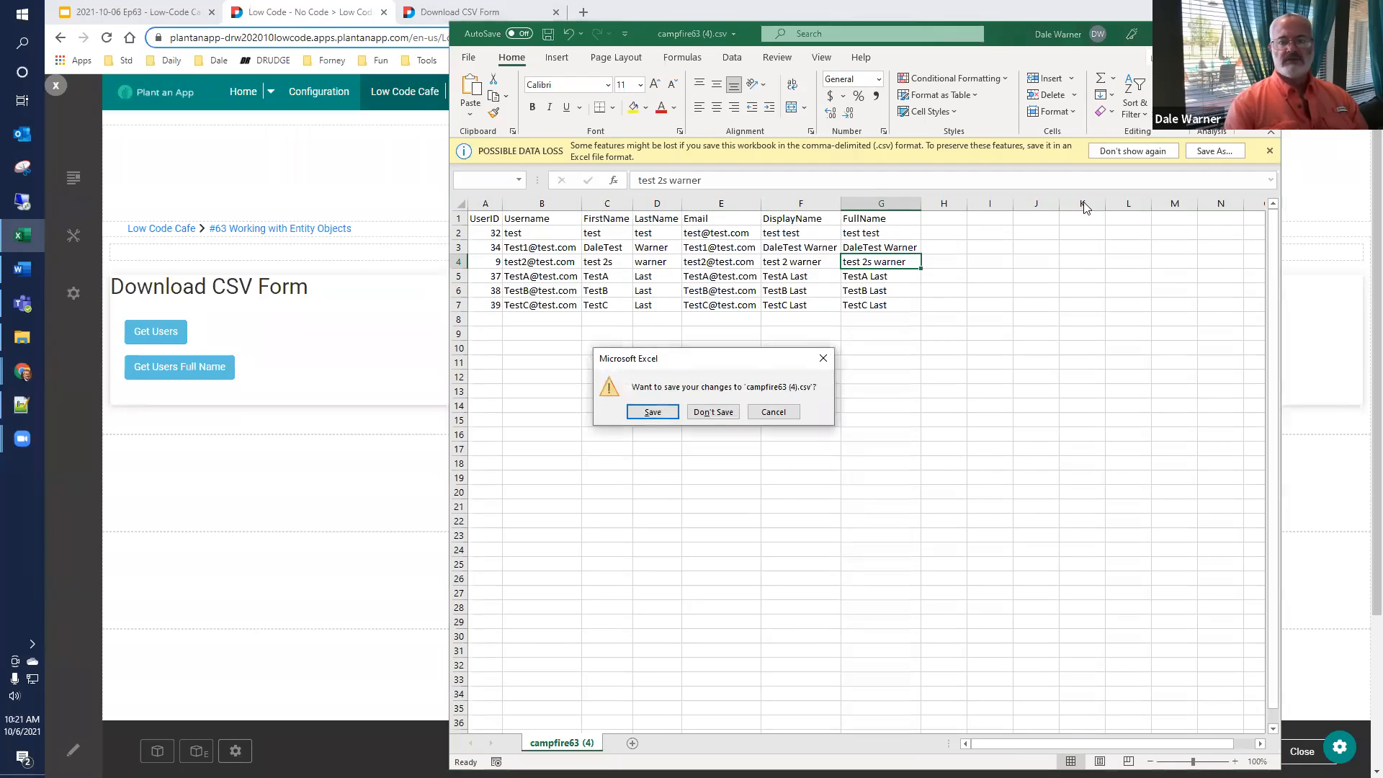
click(714, 415)
Step: Switch to the Low-Code Café presentation in Google Slides and highlight the bullet about adding rows (records), the "host" row
click(92, 6)
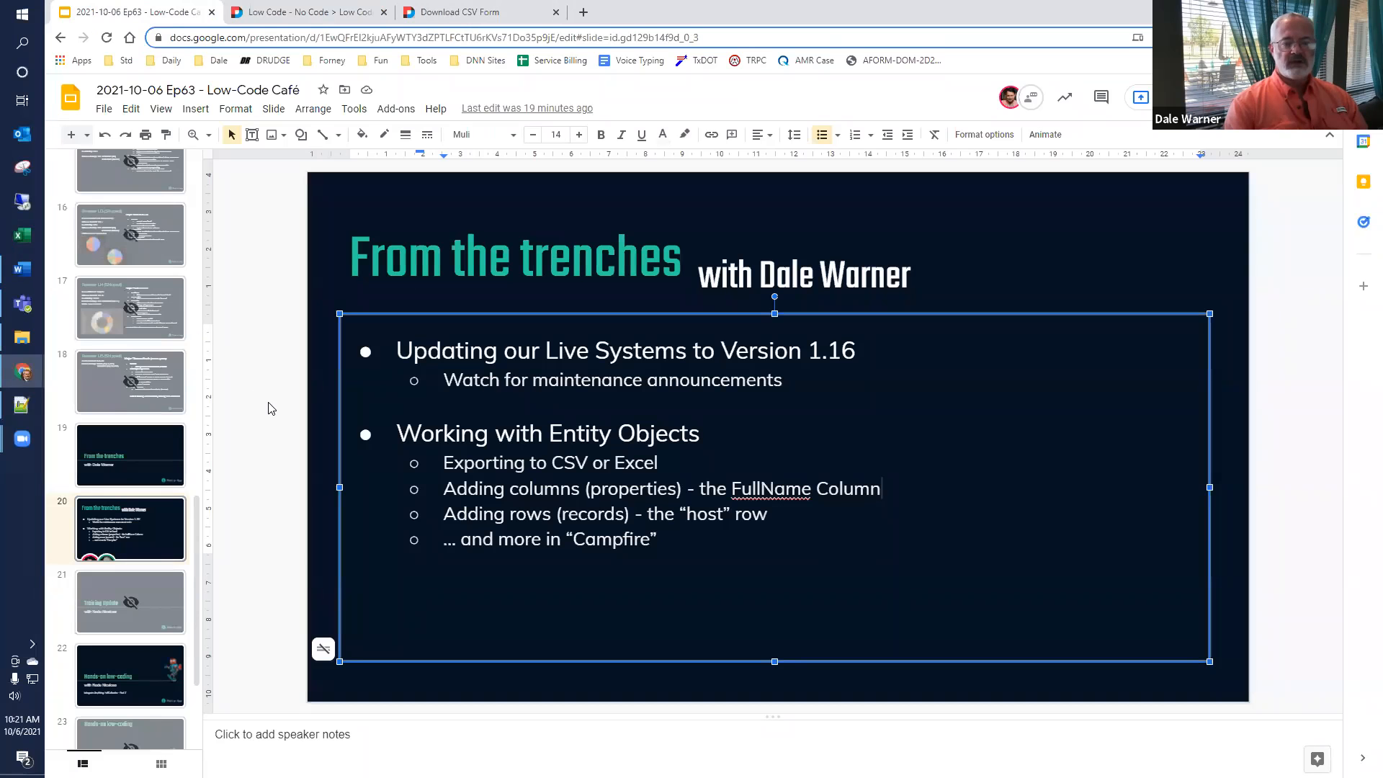
drag(449, 509, 776, 521)
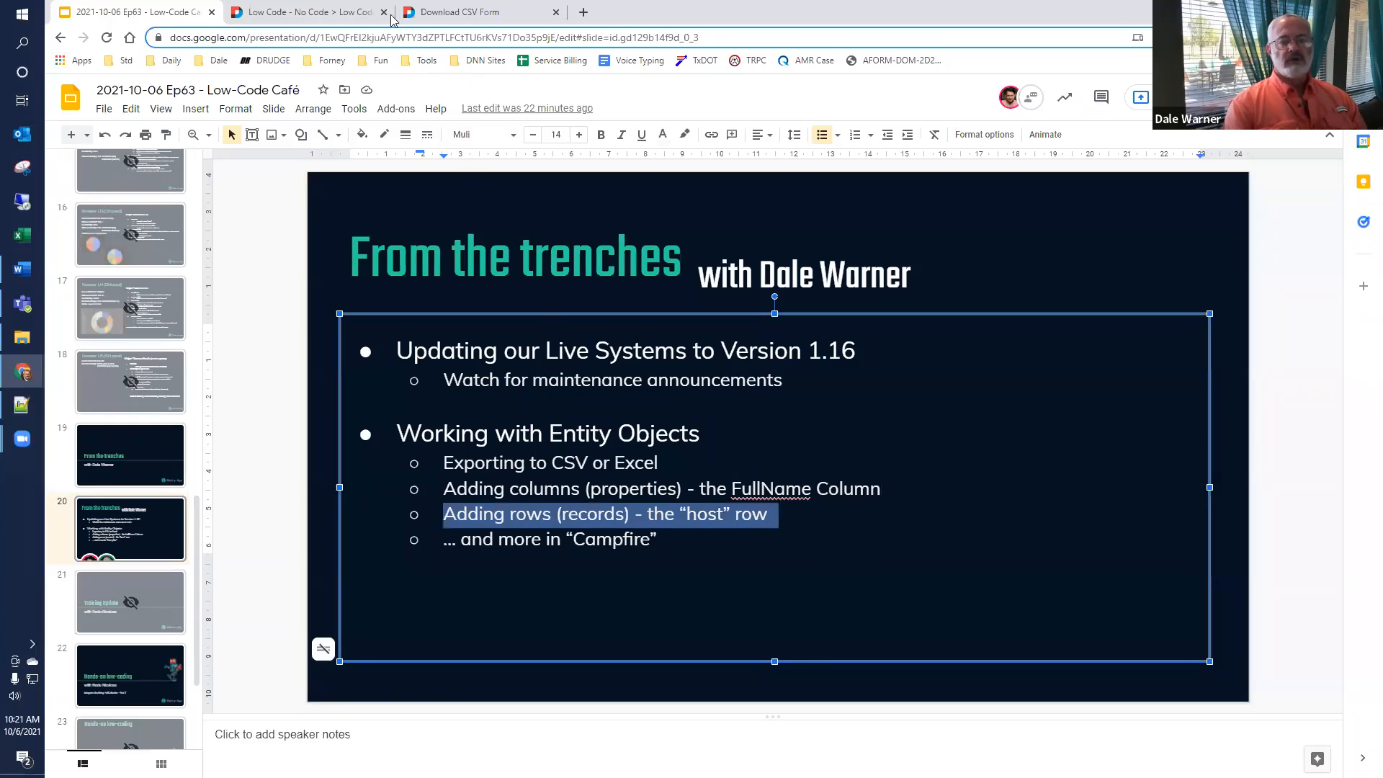
Step: Switch to the Download CSV Form settings, duplicate the GetUsersFullName button and title the copy "Get Users with Other Record"
click(442, 11)
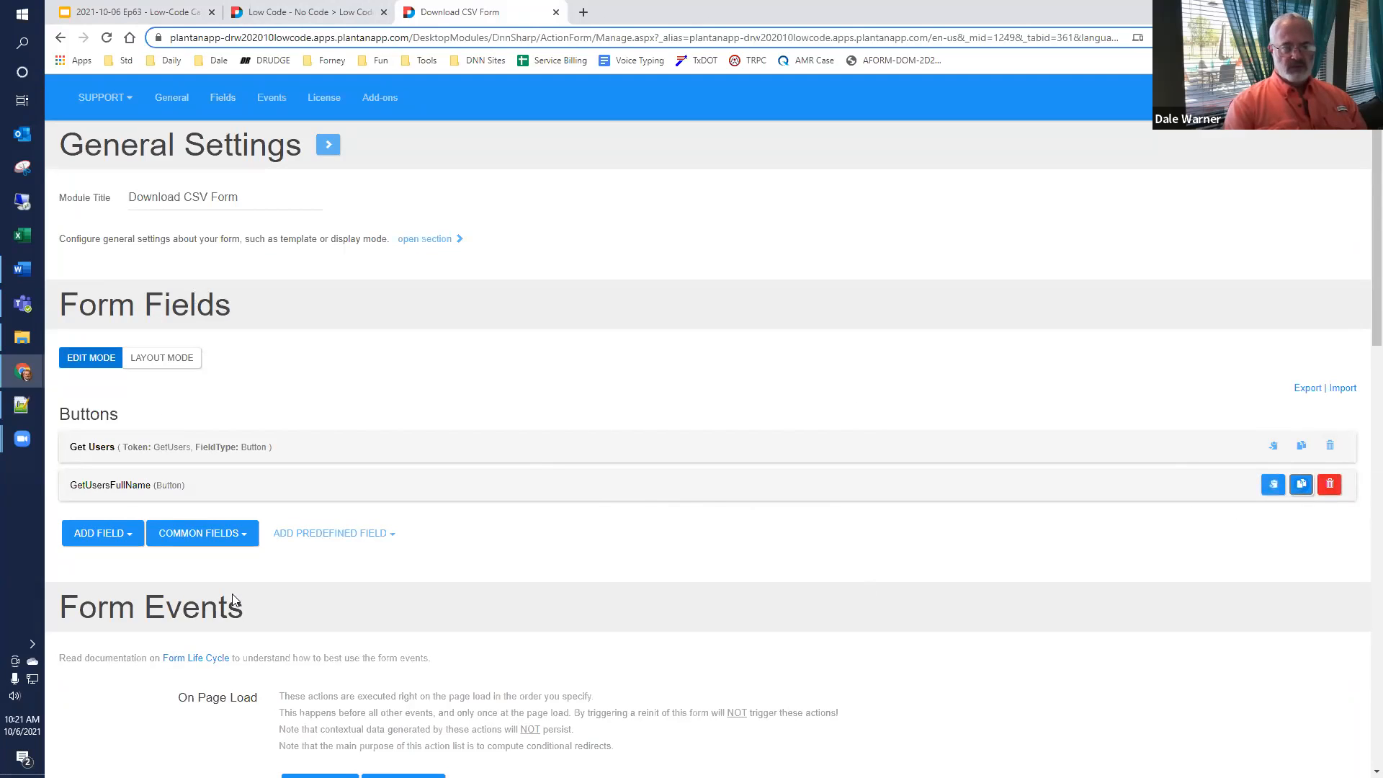
scroll(168, 498, down, 2)
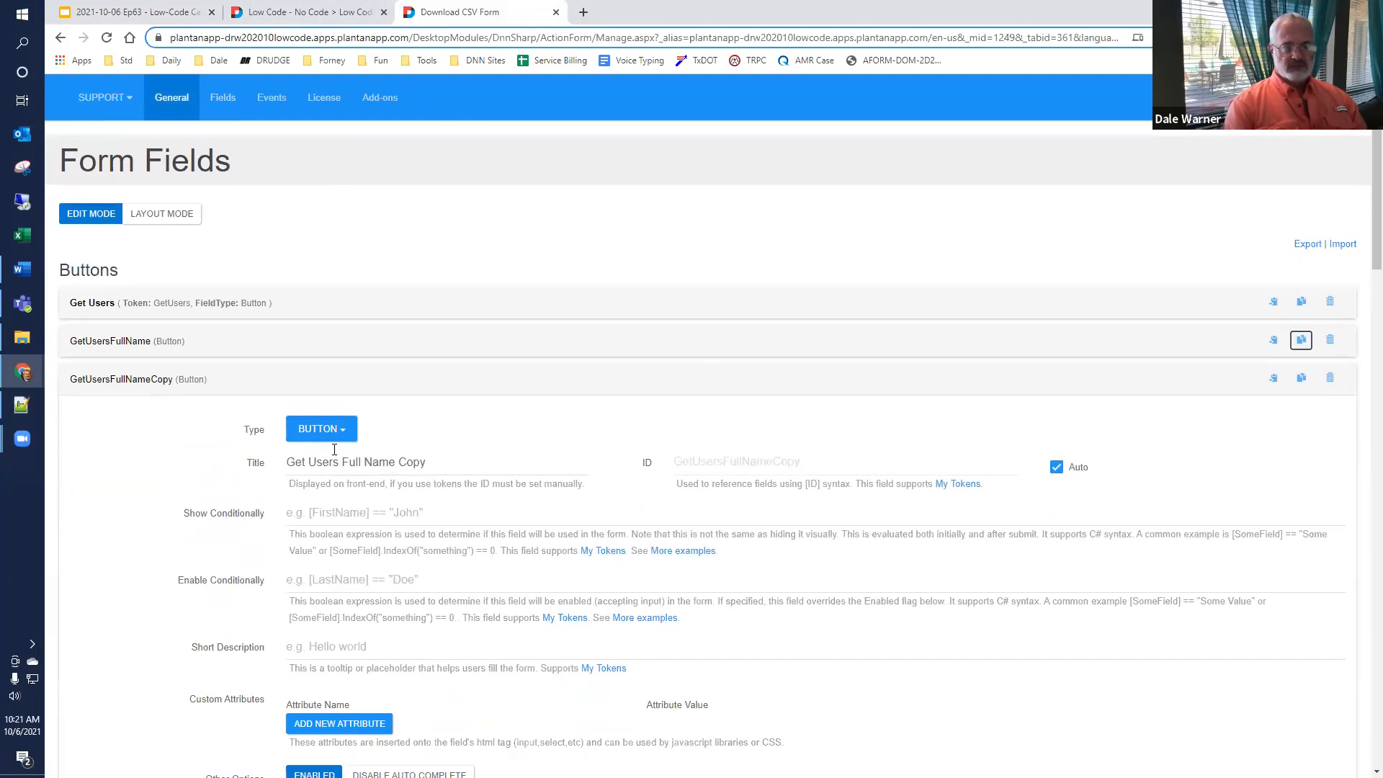
drag(341, 464, 707, 449)
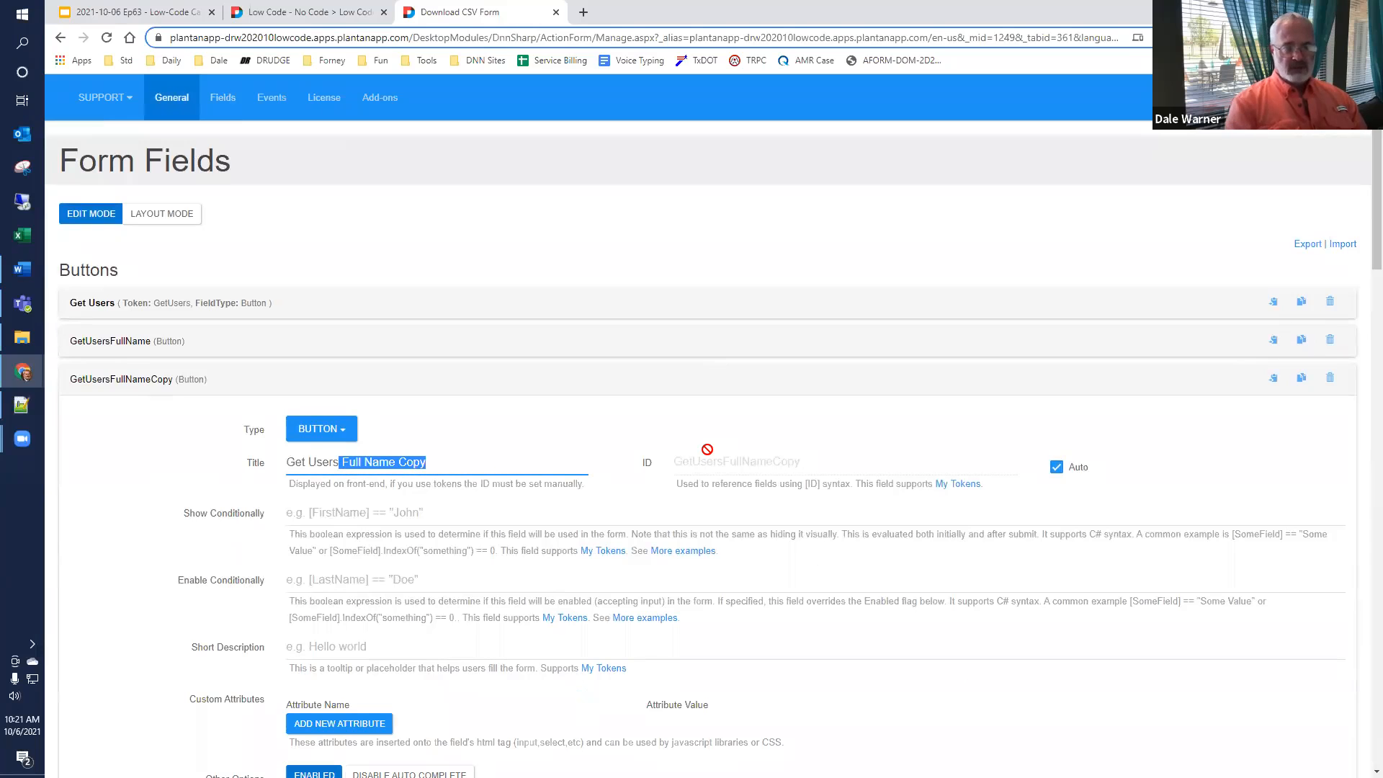
key(BackSpace)
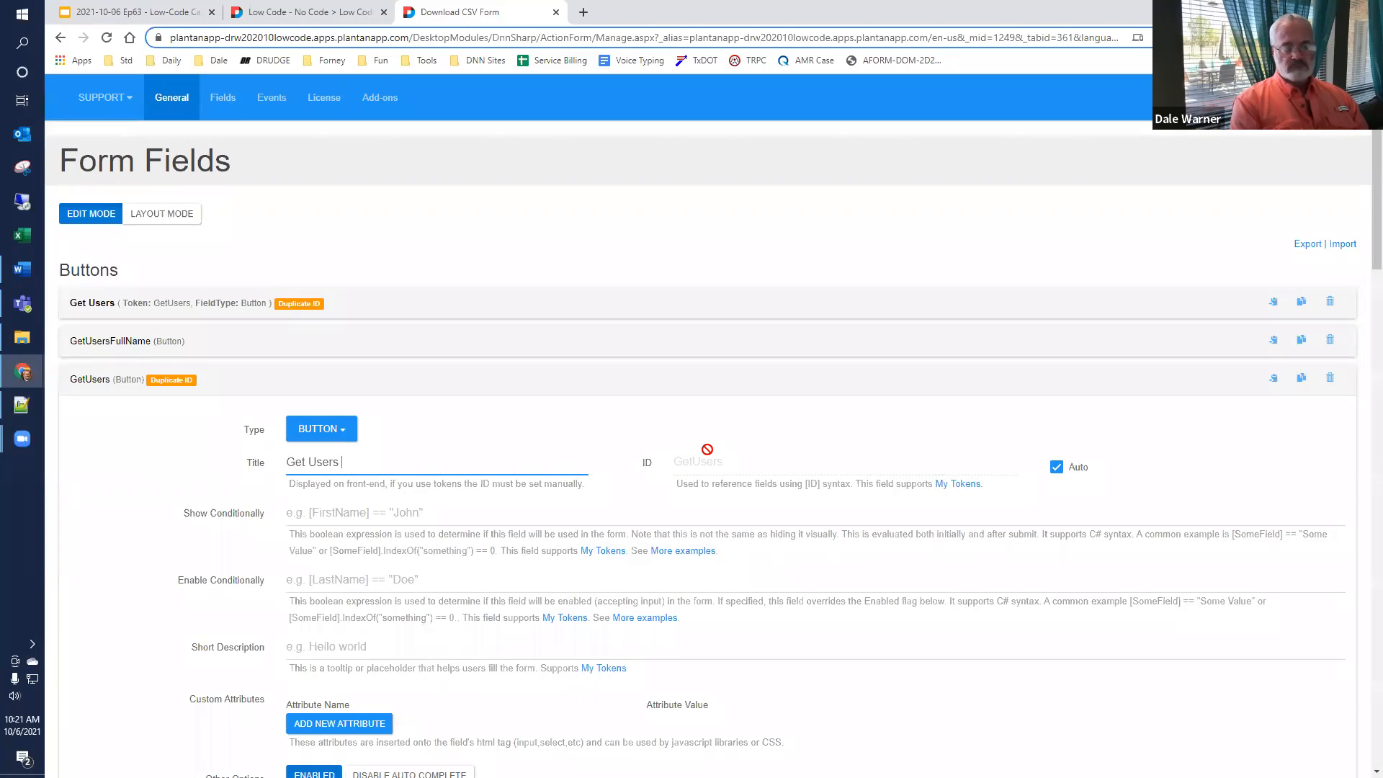
text(with Other Record)
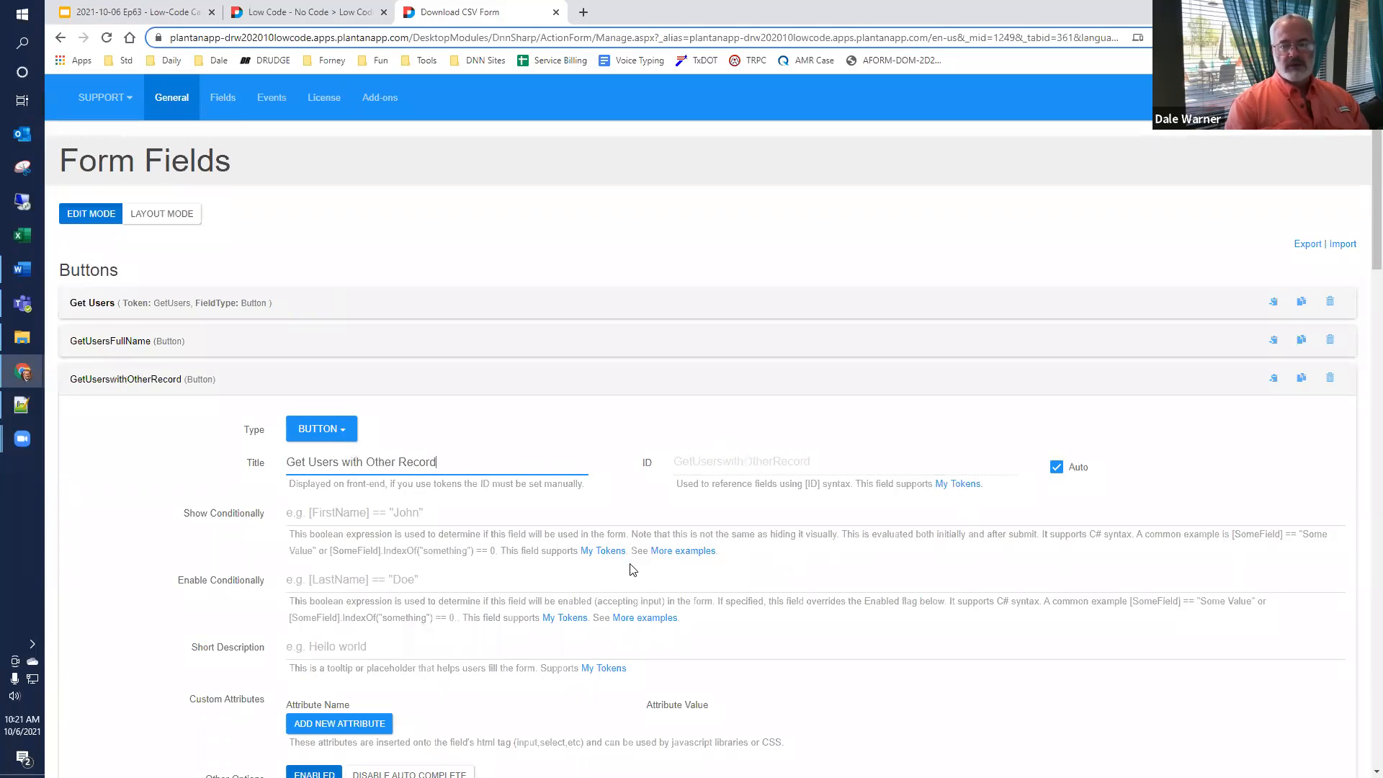
Step: Copy the column names UserID, Username, FirstName, LastName, Email and DisplayName one by one from the new button's Load Entities (SQL) query
scroll(634, 569, down, 1)
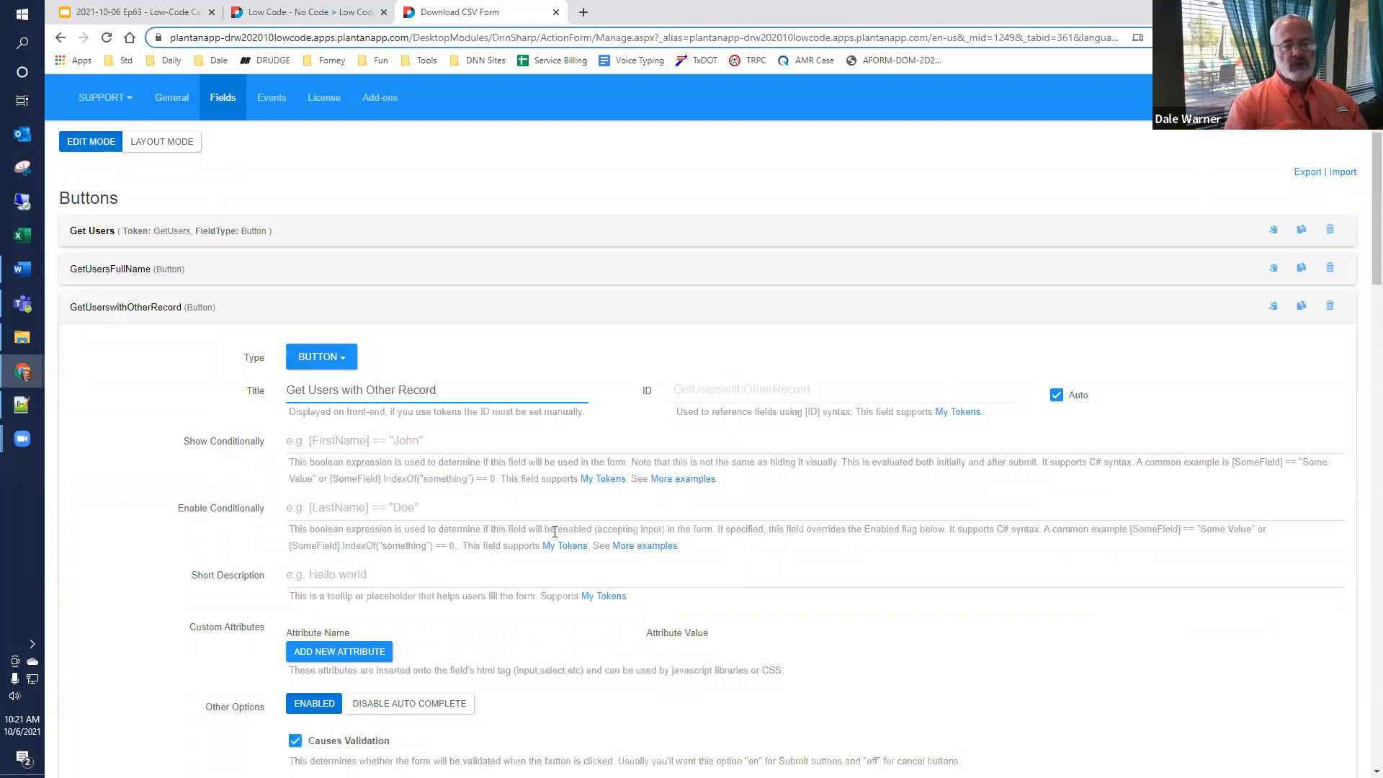
scroll(555, 532, down, 13)
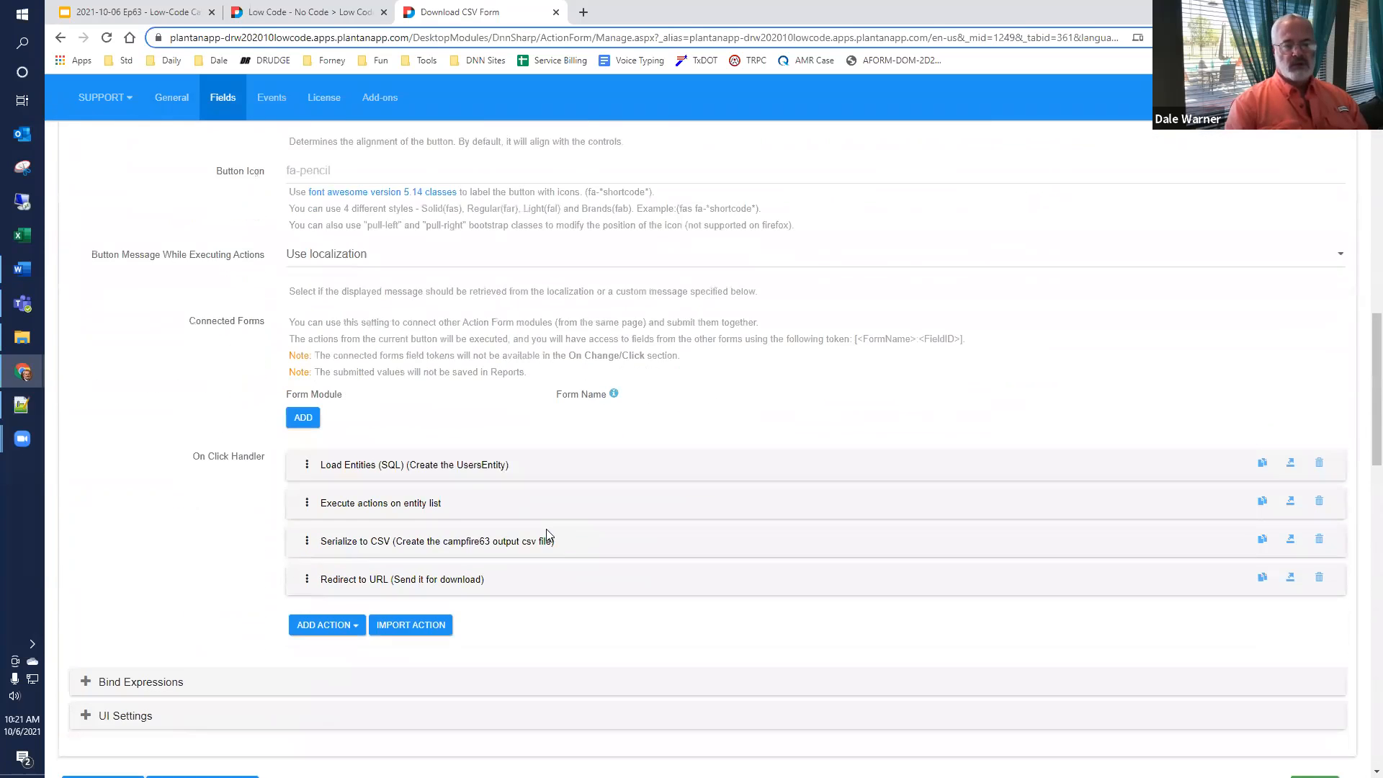
scroll(546, 535, down, 1)
click(387, 369)
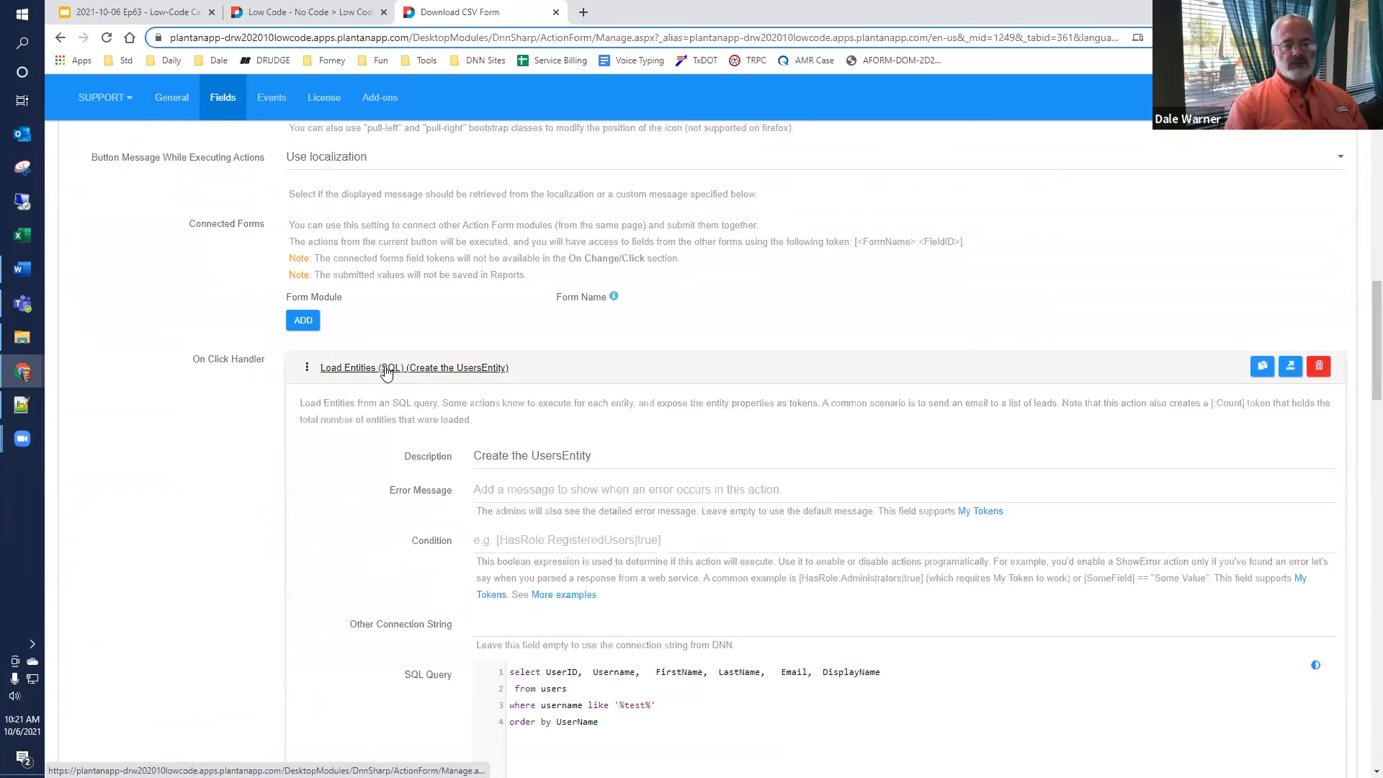
scroll(576, 469, down, 2)
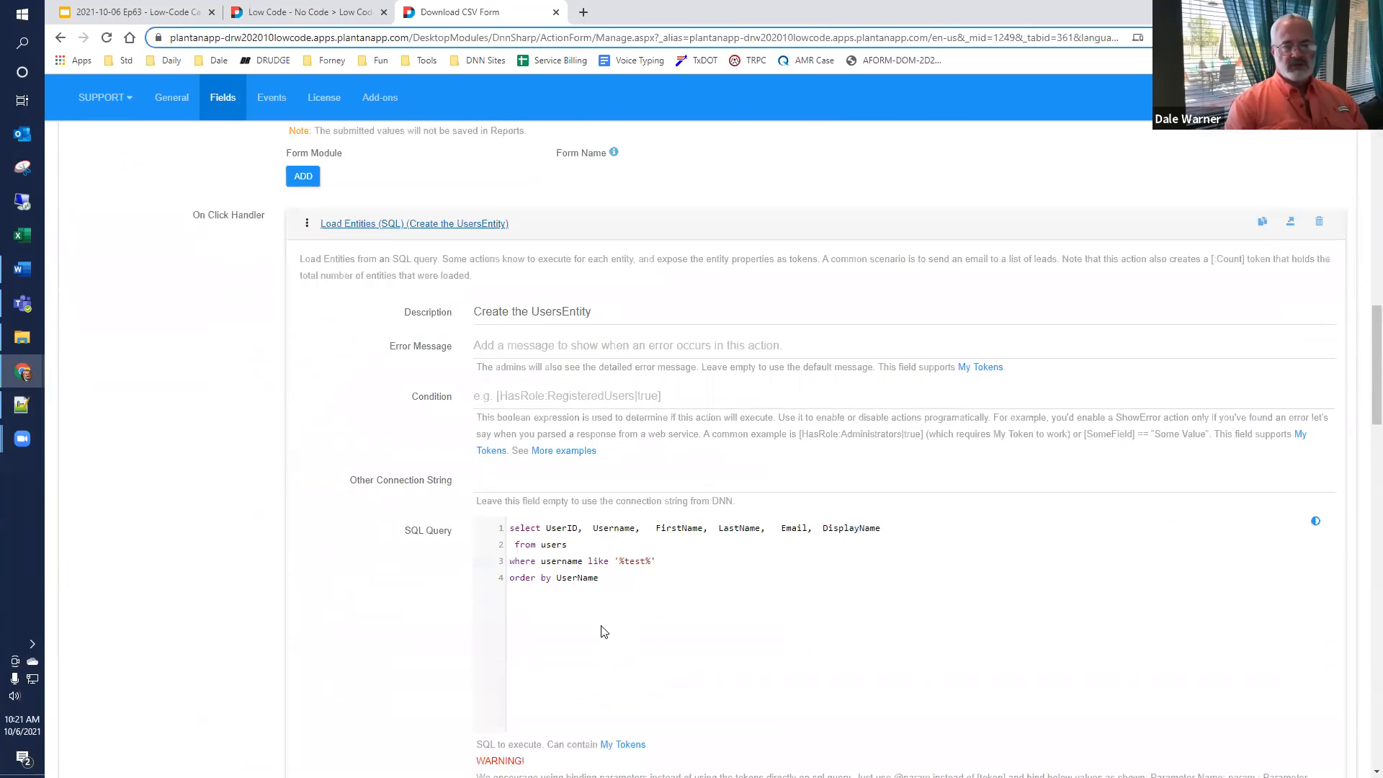
drag(546, 526, 885, 522)
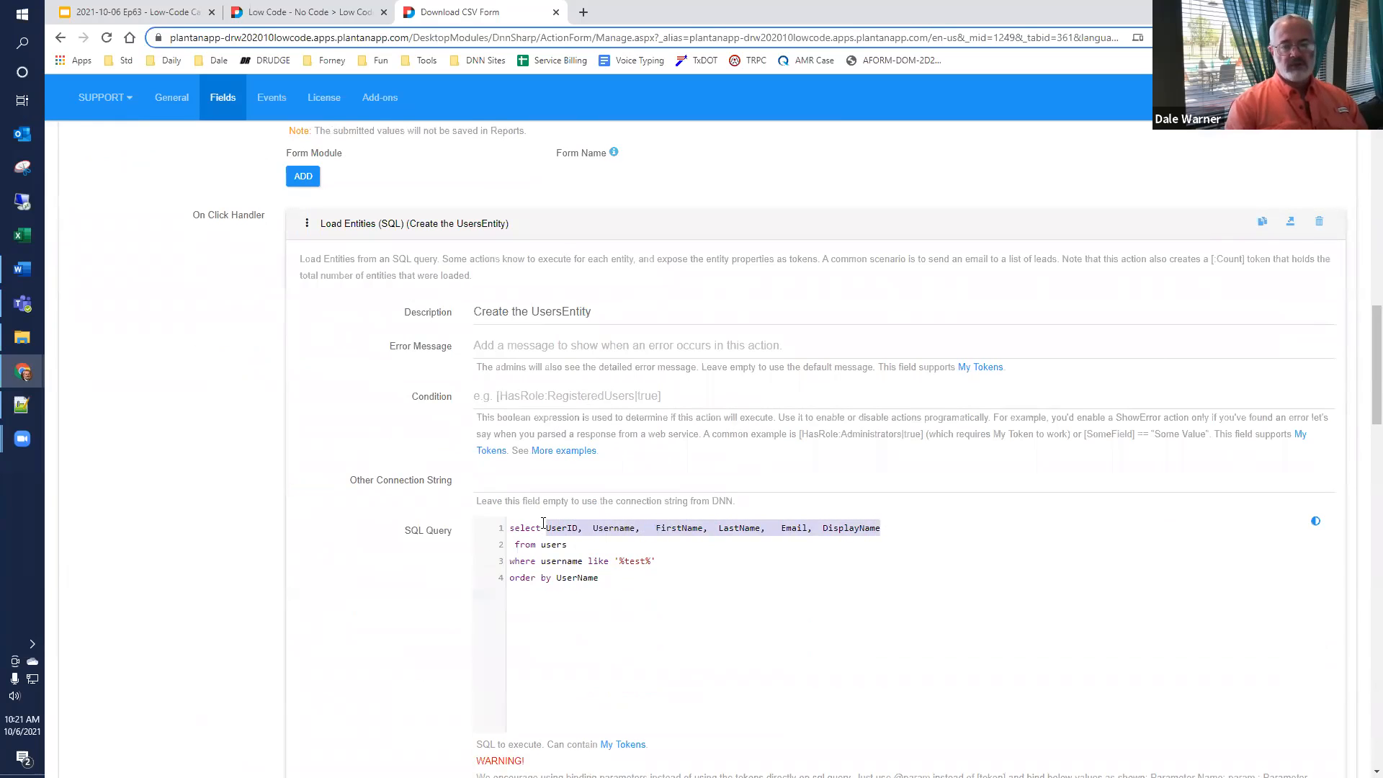
double_click(562, 528)
double_click(614, 528)
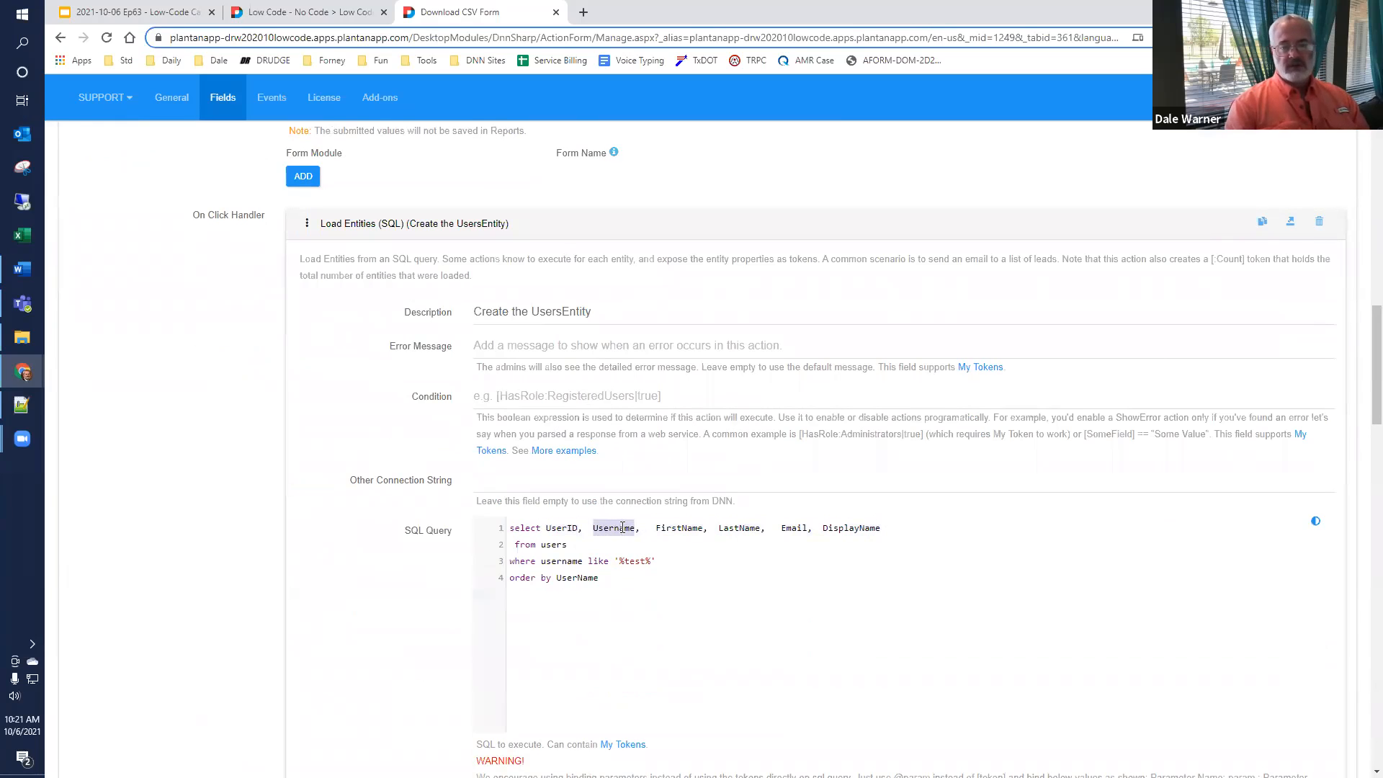
click(692, 530)
double_click(691, 530)
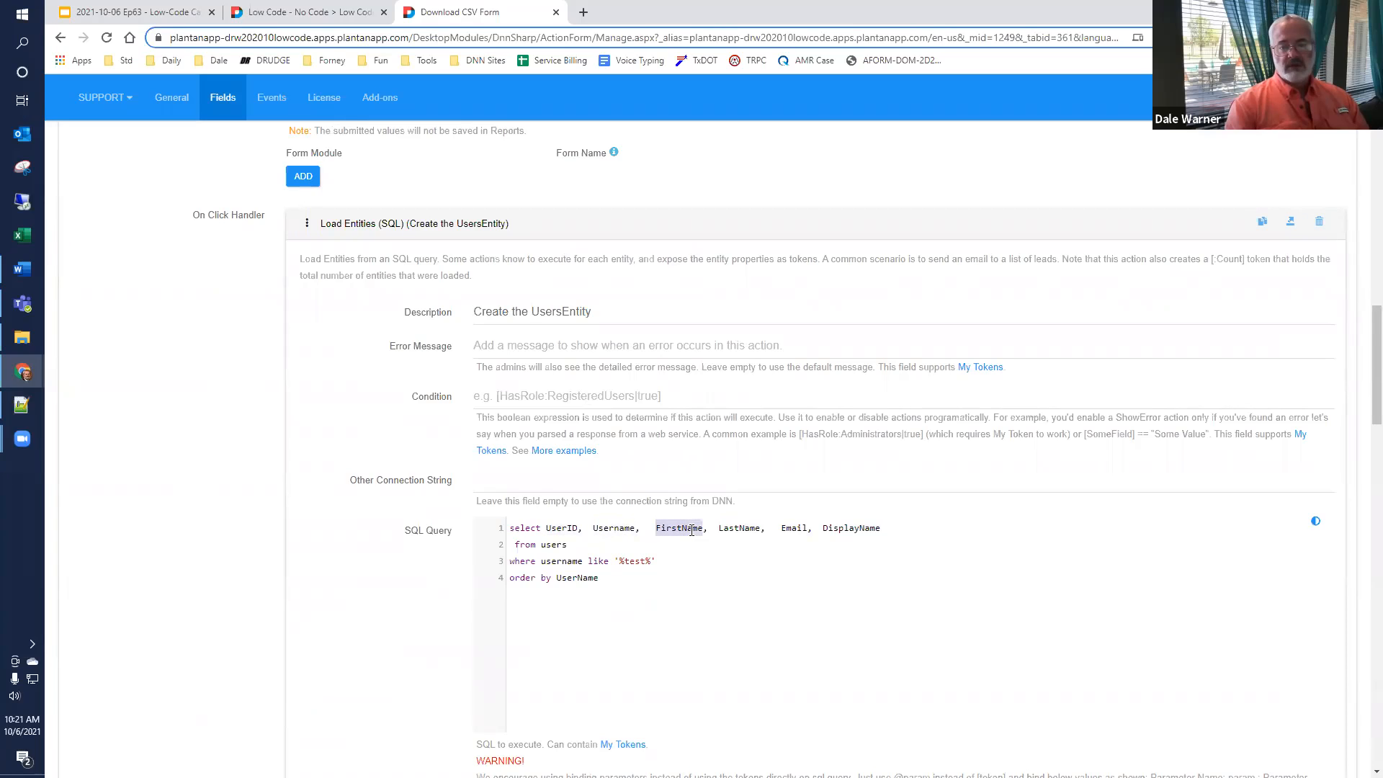
click(756, 529)
double_click(750, 530)
double_click(795, 528)
click(850, 528)
double_click(850, 528)
key(super+c)
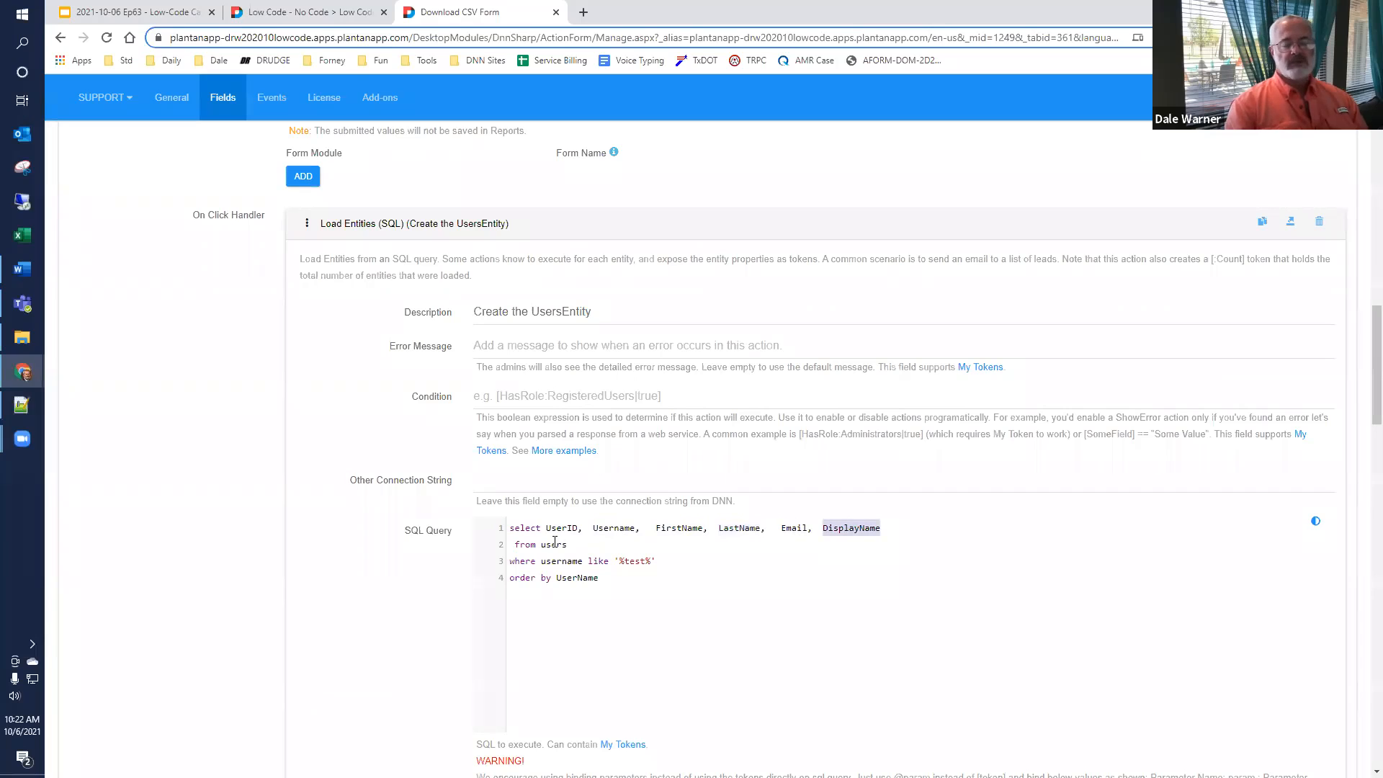
click(388, 225)
Step: Add a Create Entity action with entity name UsersEntity to the on-click handler and place it ahead of Load Entities (SQL)
click(342, 386)
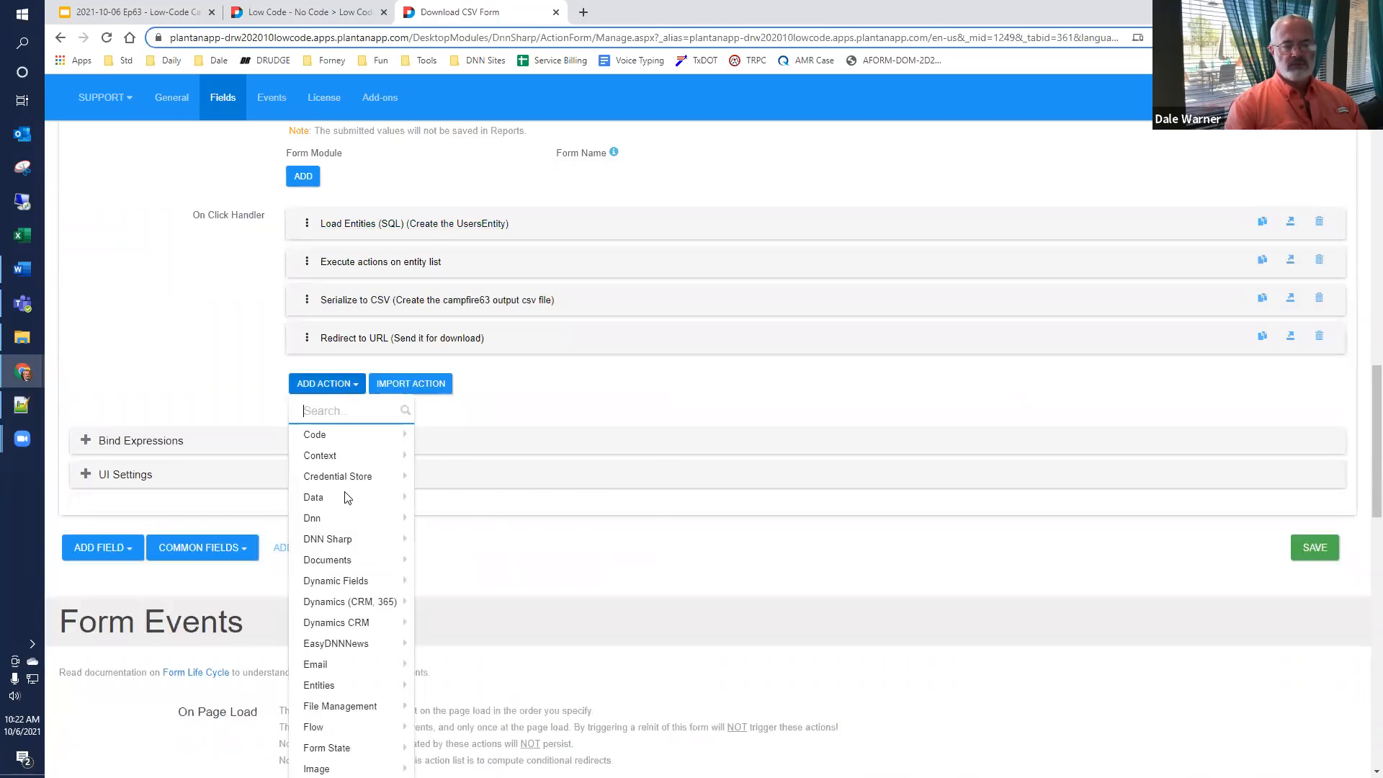
mouse_move(363, 688)
scroll(496, 684, down, 1)
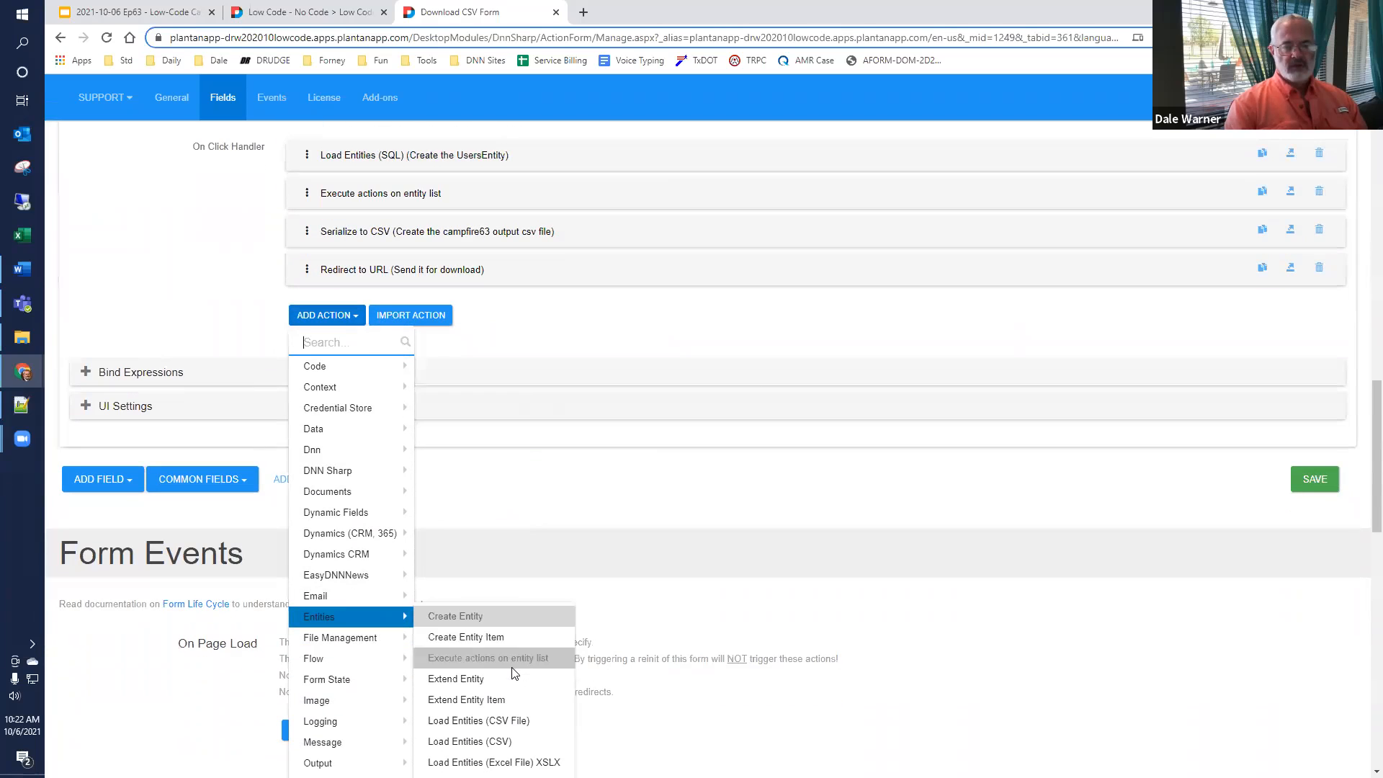
click(520, 617)
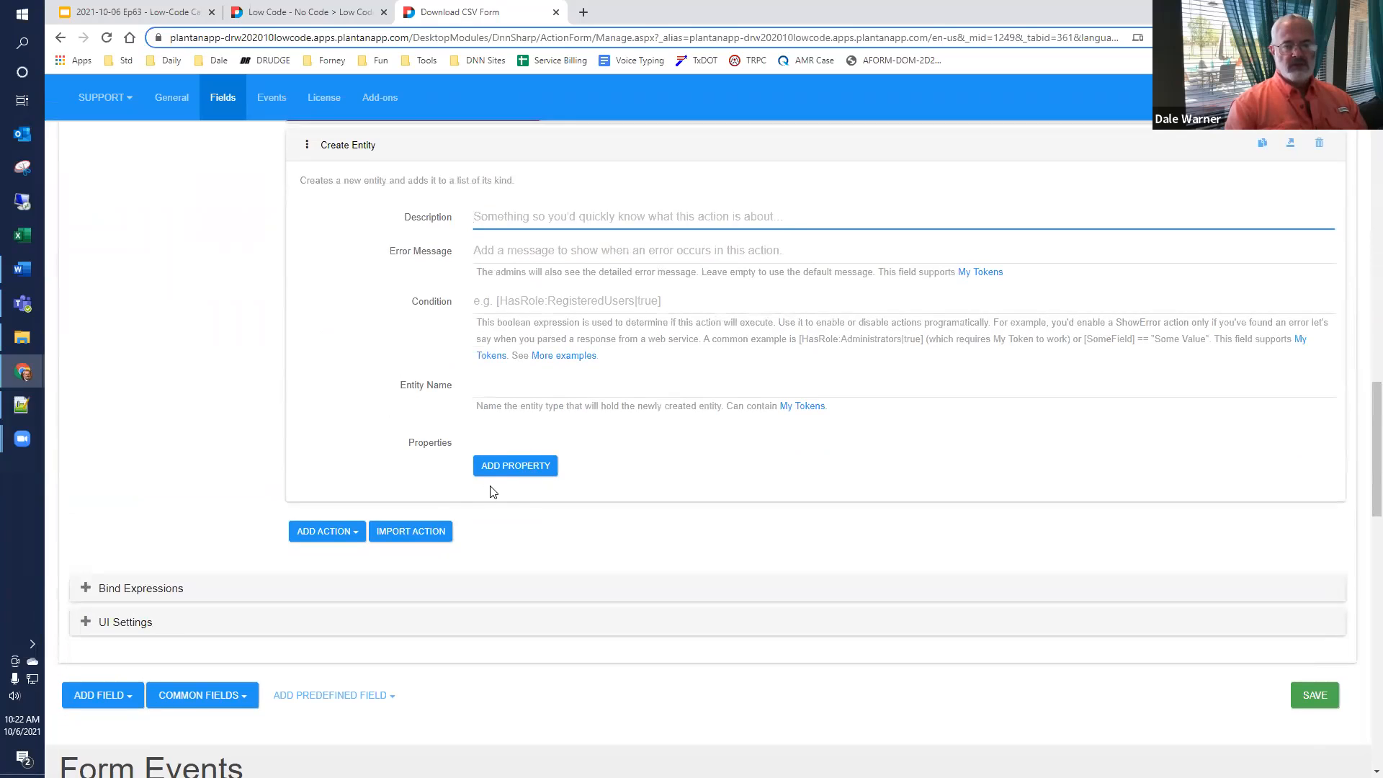
click(507, 395)
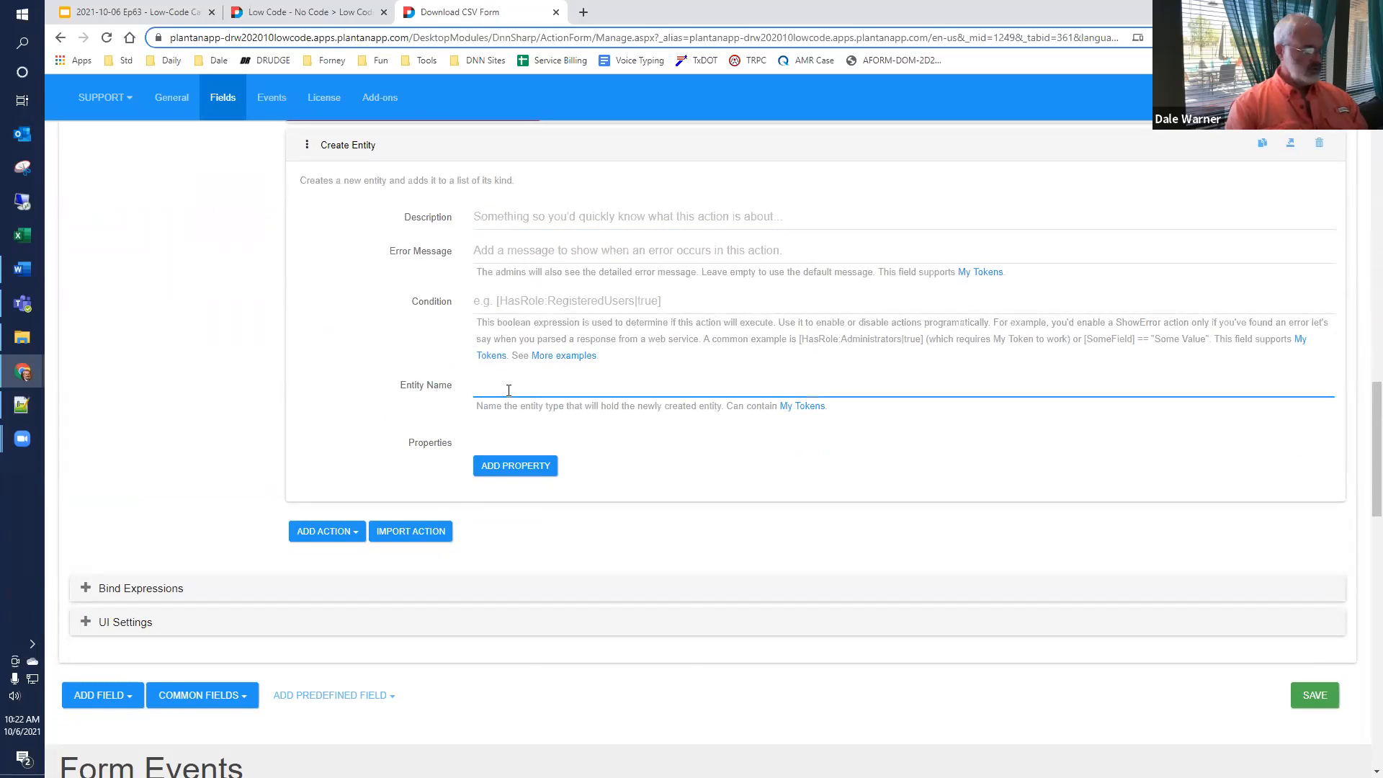
key(super+v)
scroll(533, 552, down, 2)
scroll(533, 552, down, 4)
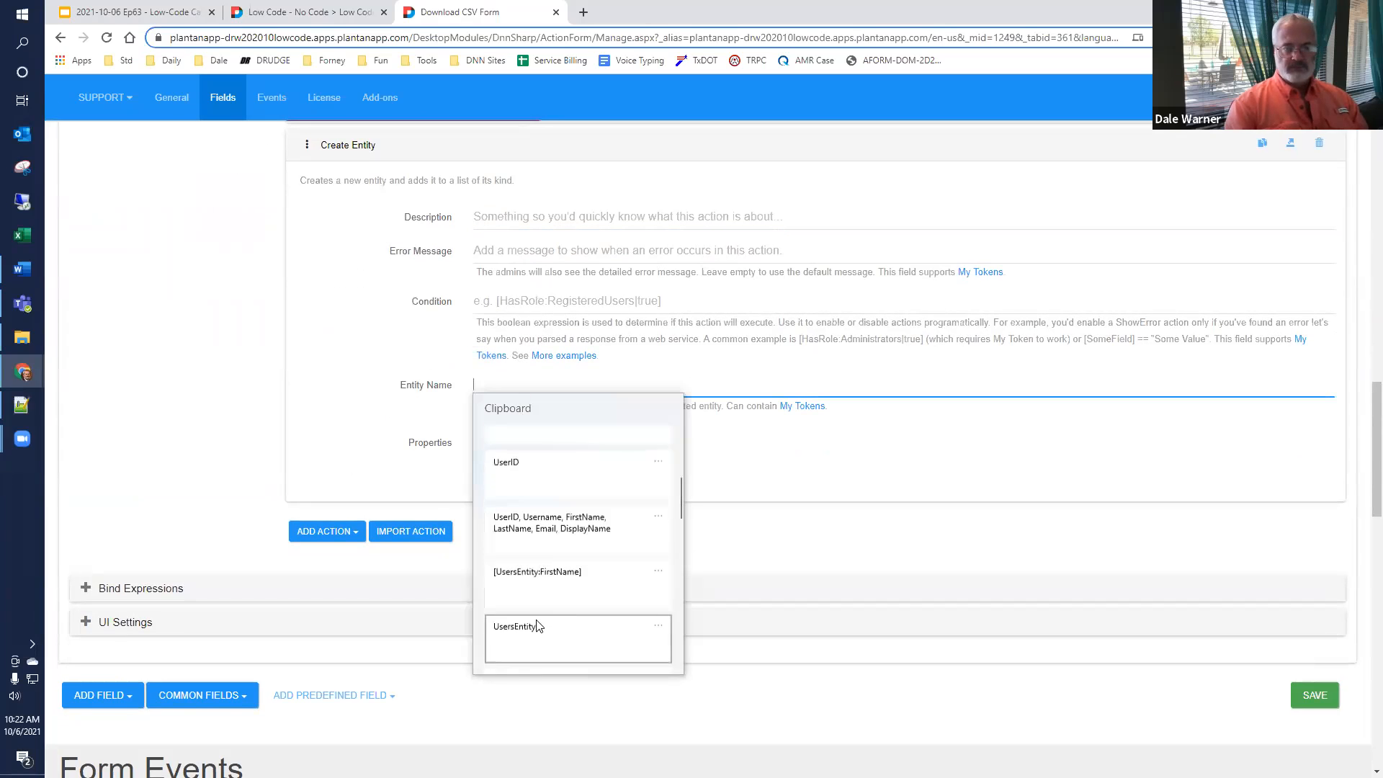
click(542, 574)
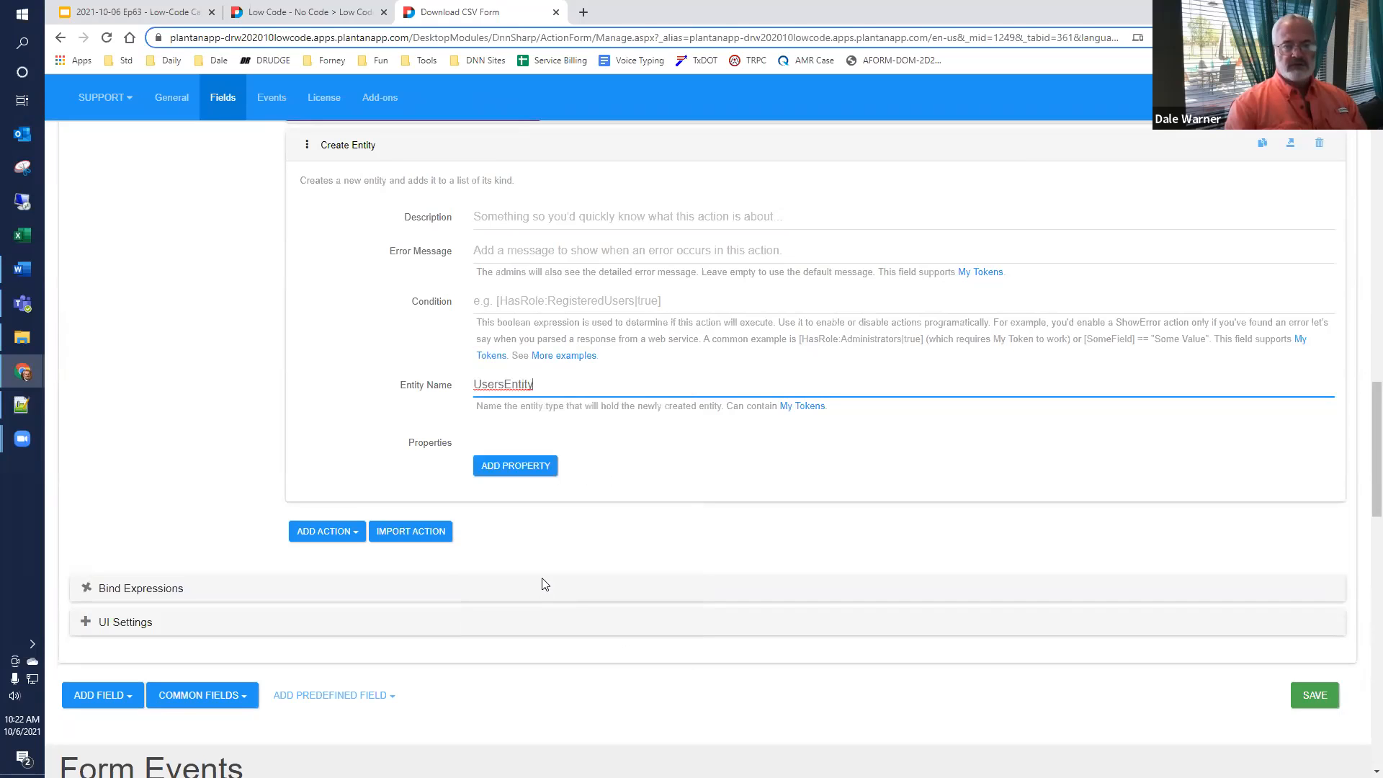
scroll(353, 550, up, 4)
drag(303, 453, 344, 295)
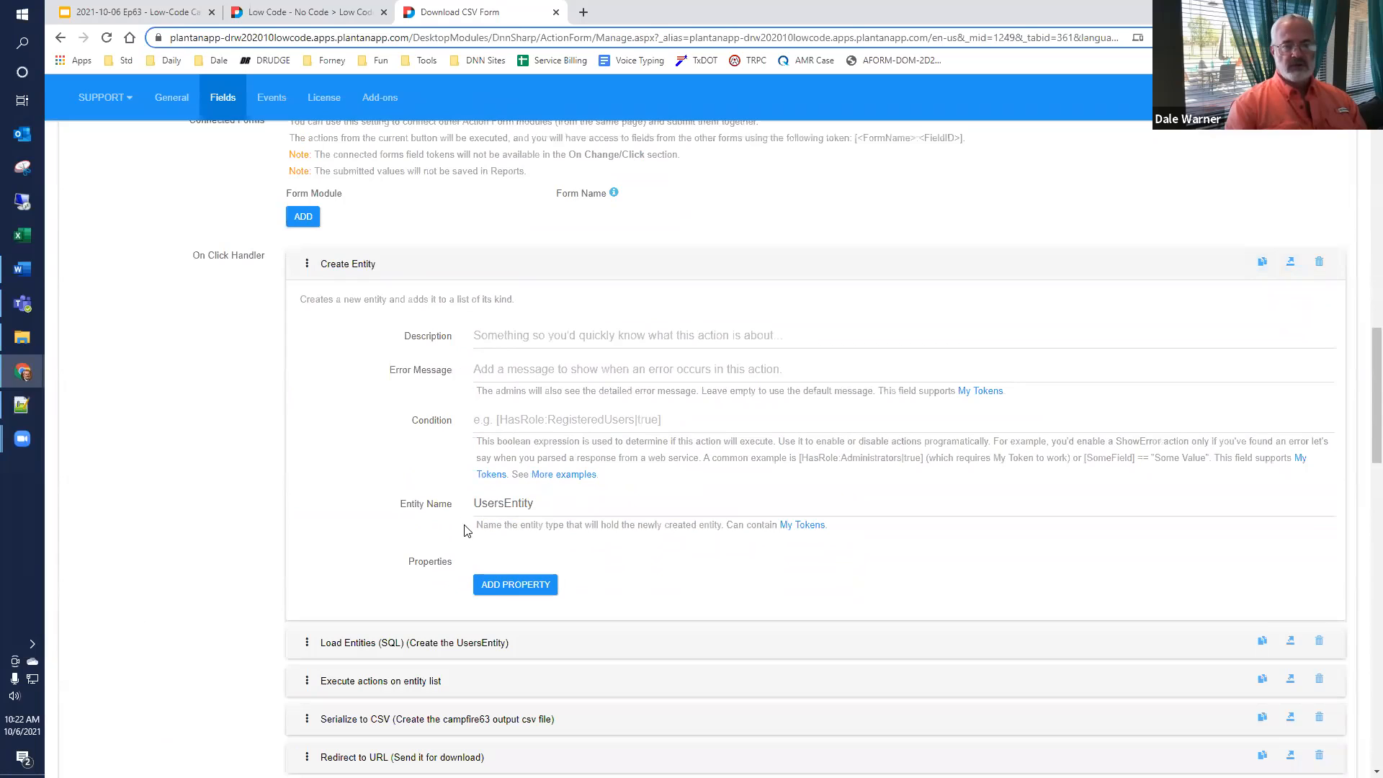
Step: Add six empty property rows to the Create Entity action
click(510, 586)
scroll(522, 448, down, 3)
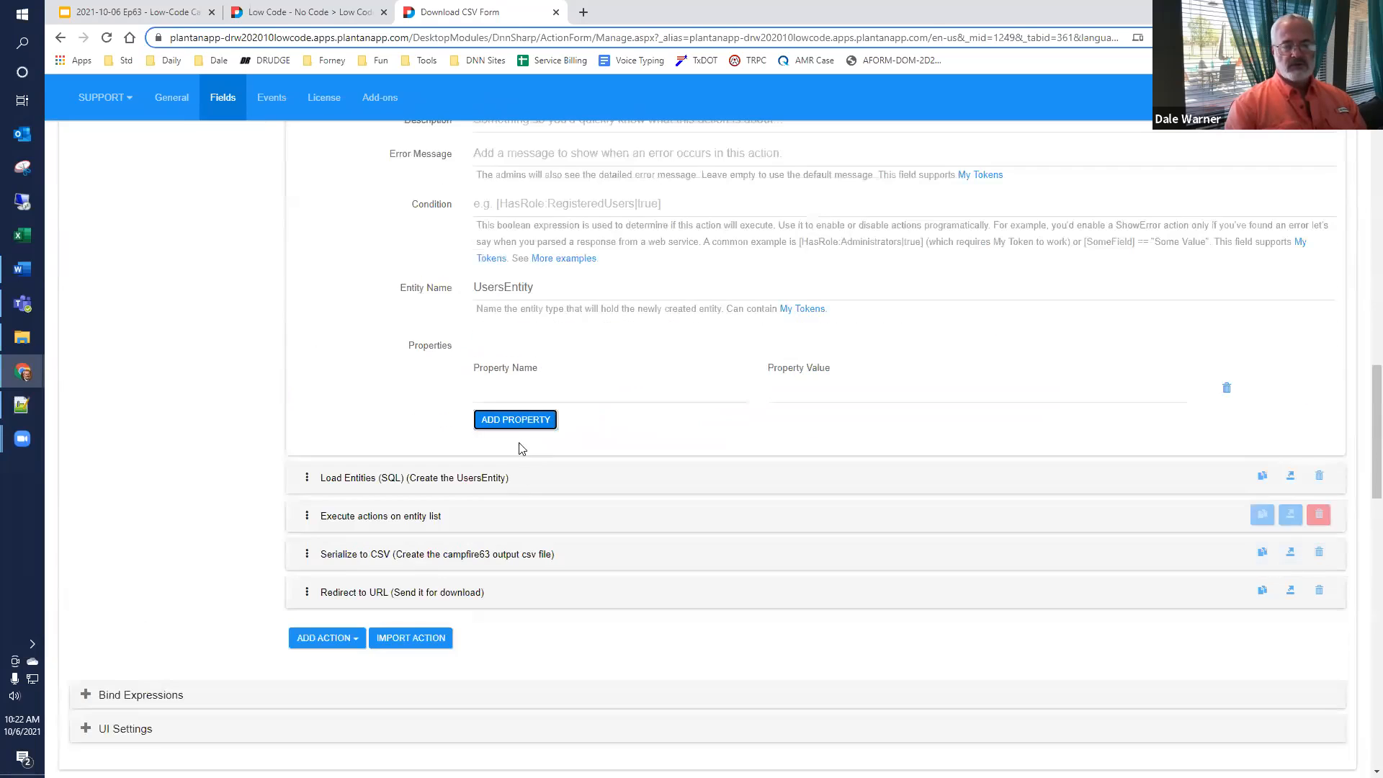
click(519, 425)
click(519, 451)
click(519, 478)
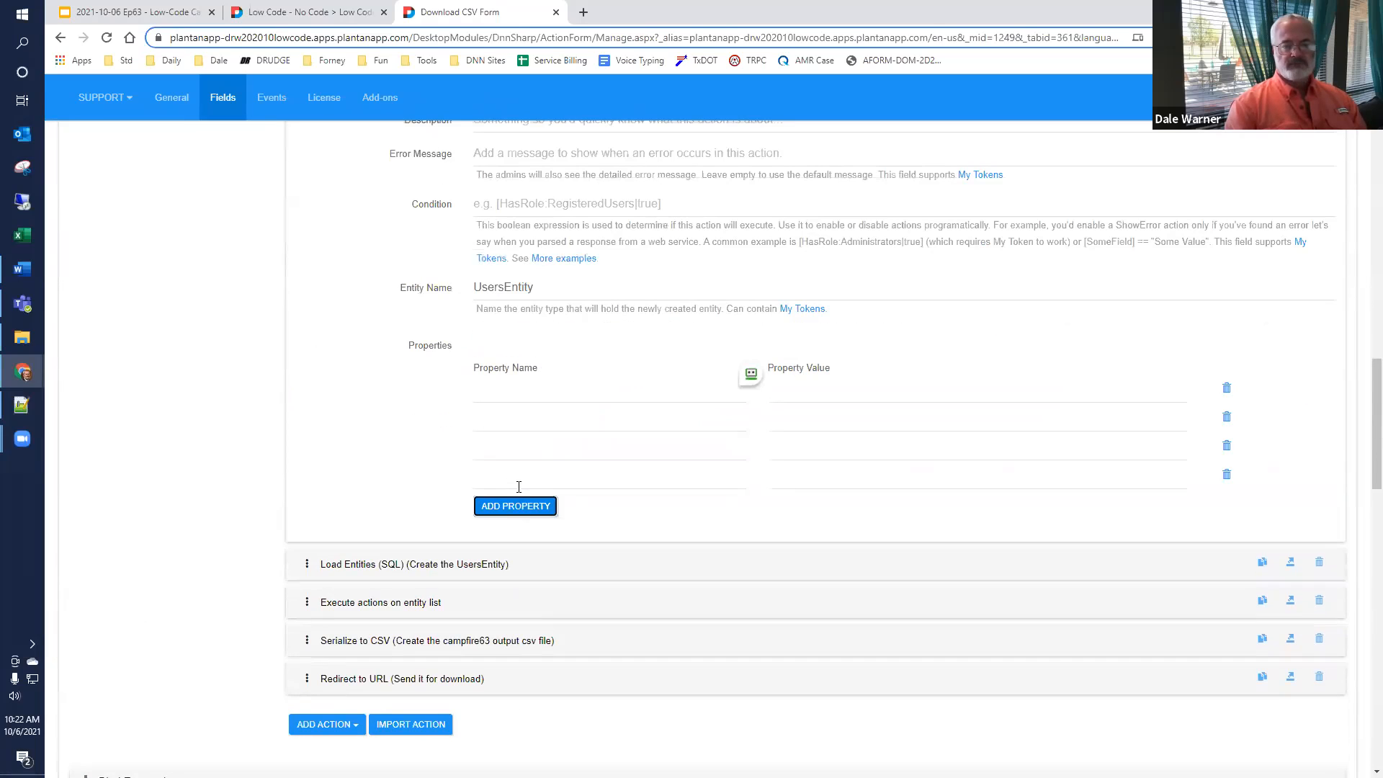
click(513, 513)
click(513, 535)
Step: Name the first two Create Entity properties DisplayName and Email, using the copied column names
click(515, 390)
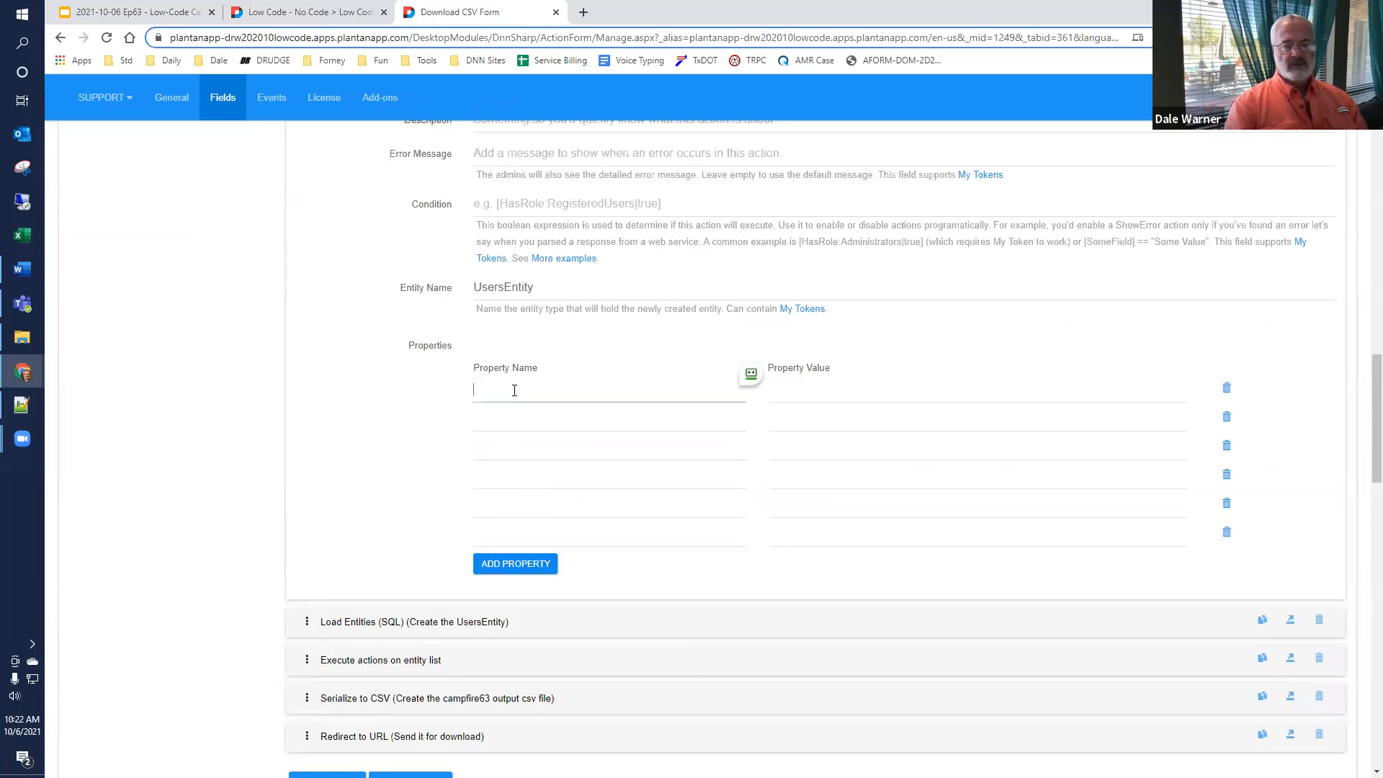
key(super+v)
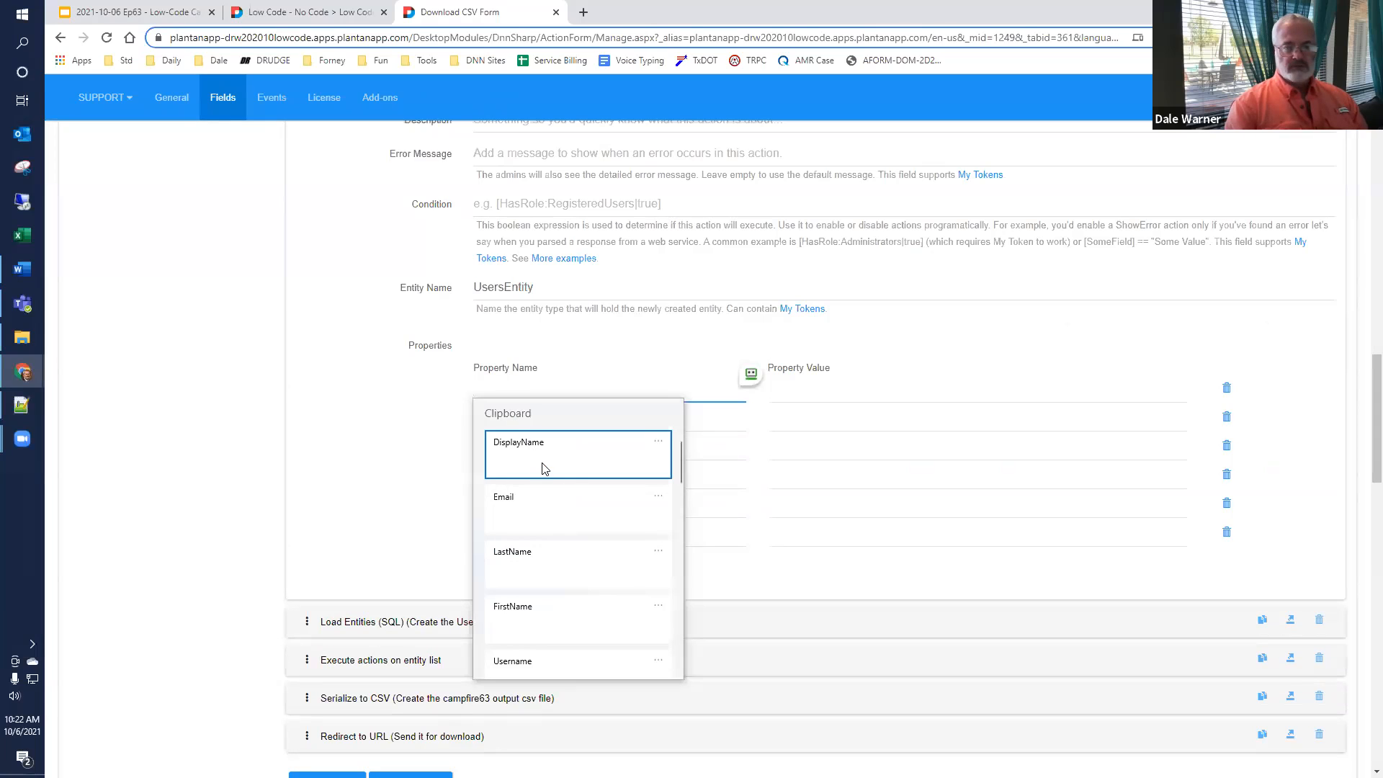
click(544, 469)
click(529, 428)
key(super+v)
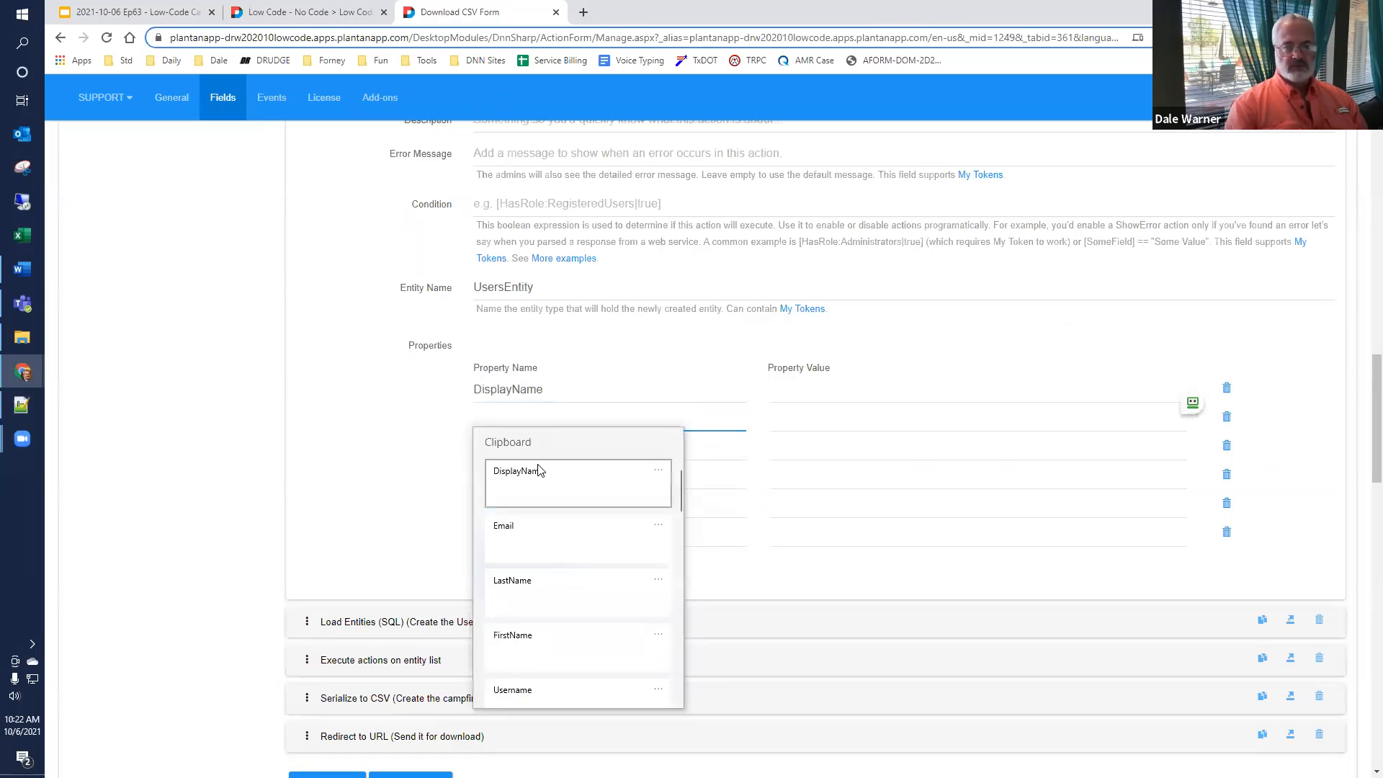
click(537, 532)
text(Email)
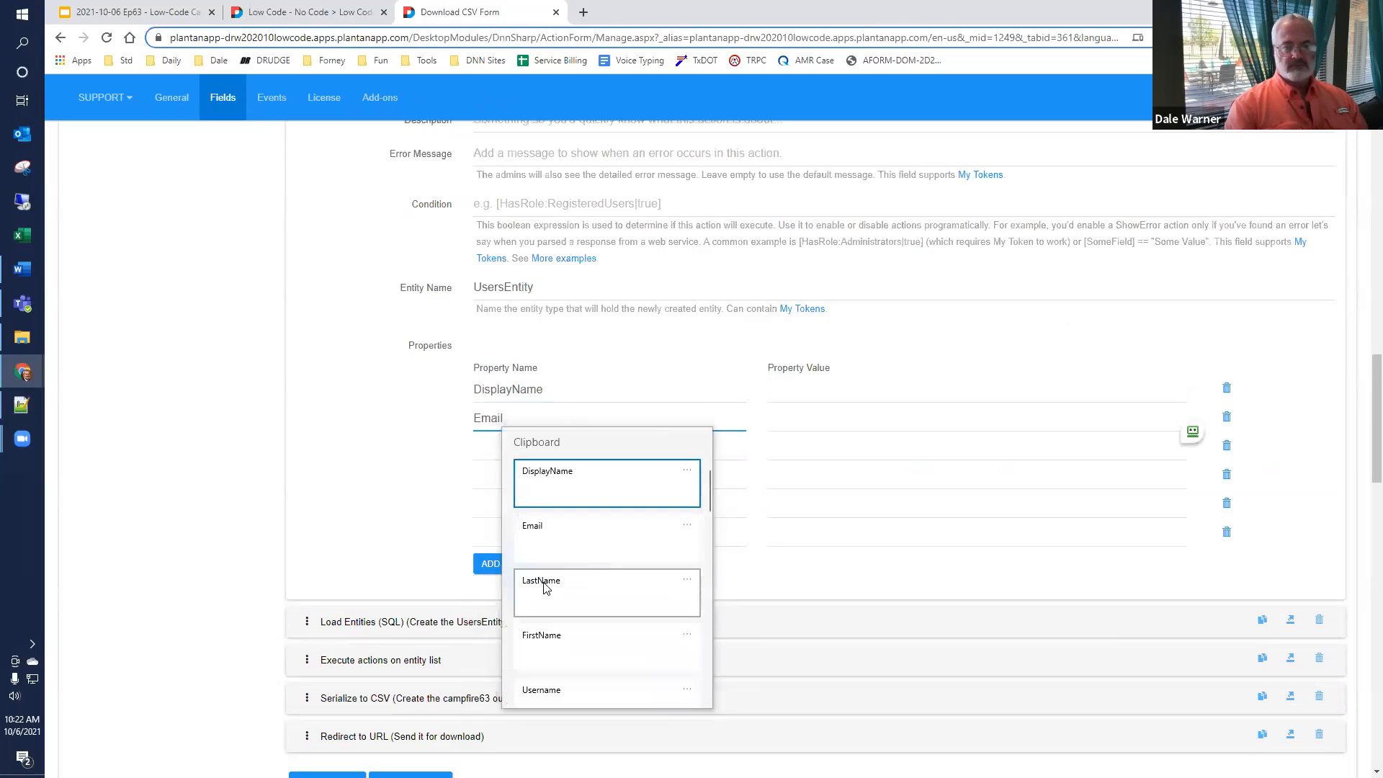
click(544, 587)
key(BackSpace)
key(BackSpace)
key(BackSpace)
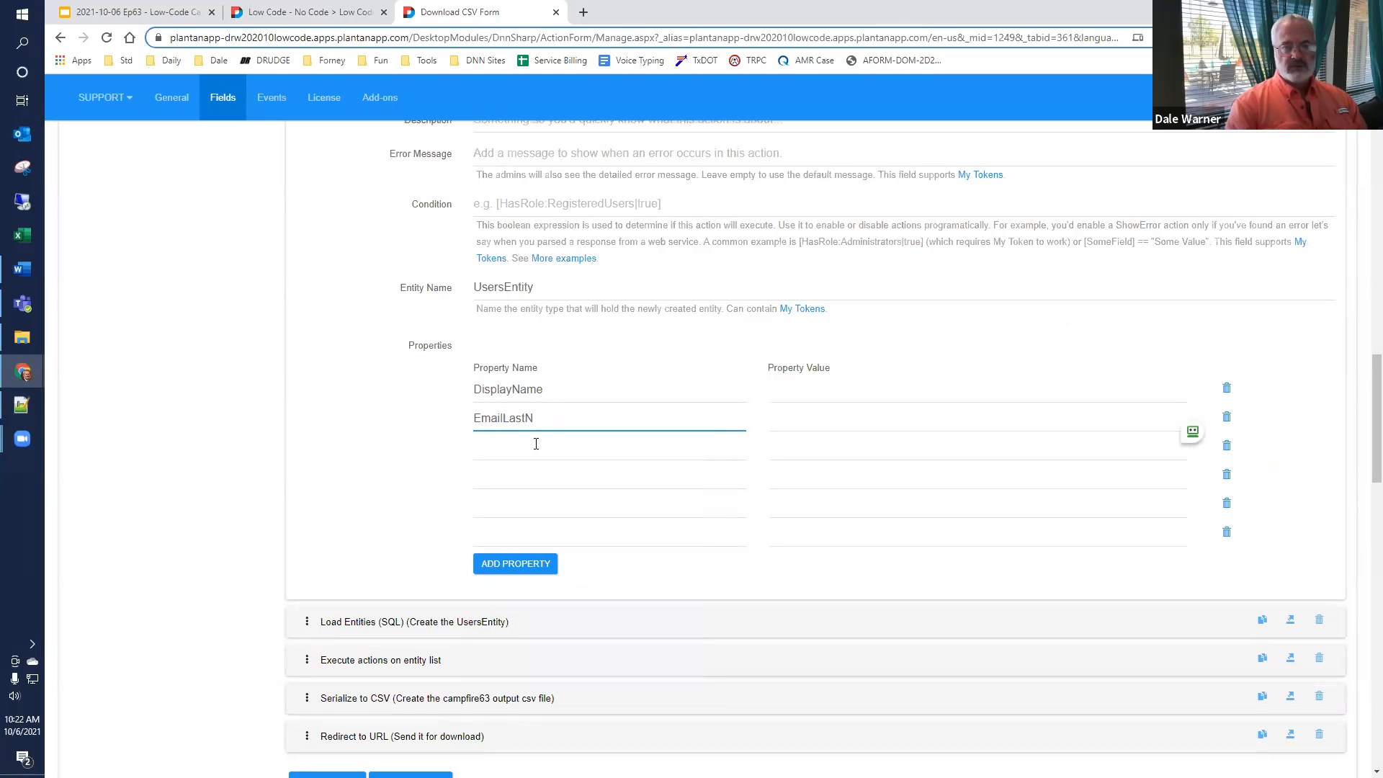
Step: Name the remaining four Create Entity properties LastName, FirstName, Username and UserID from the copied column names
click(536, 444)
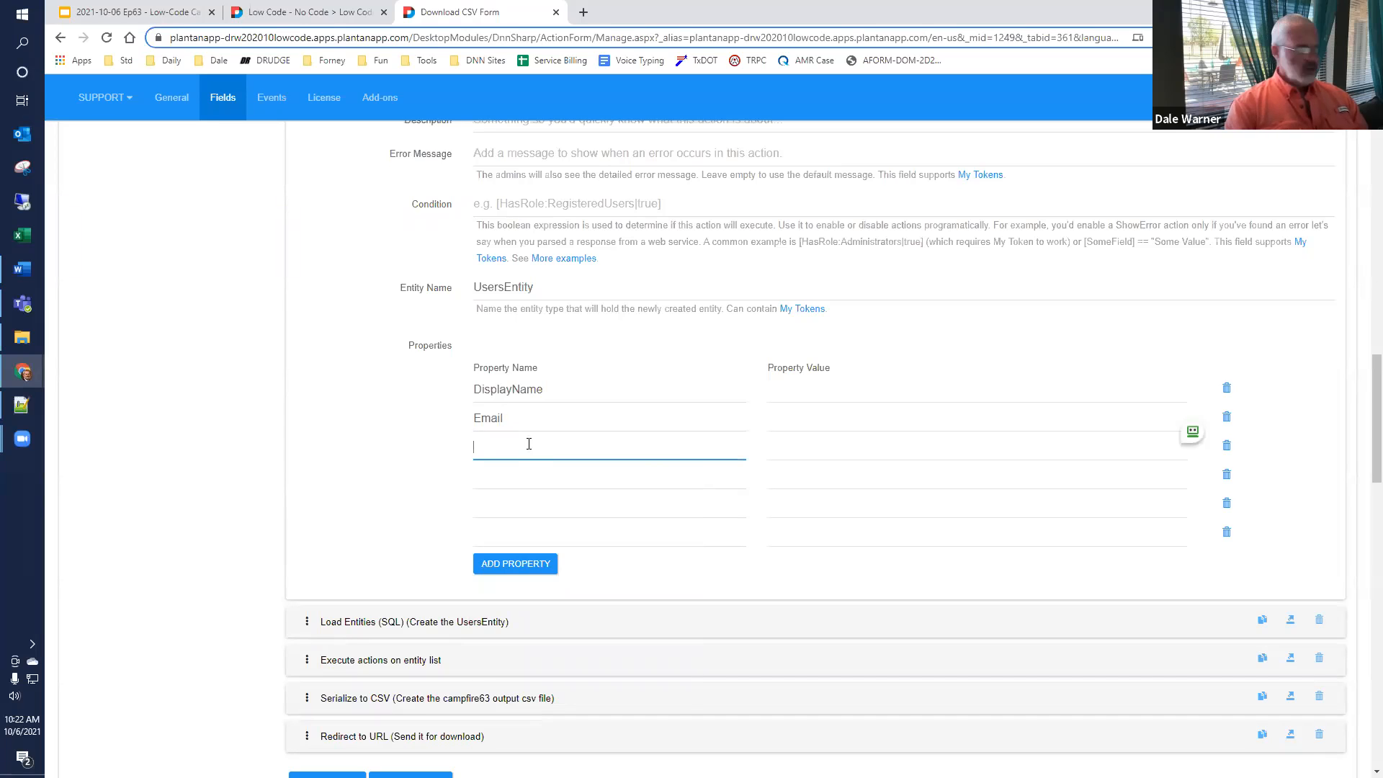
key(super+v)
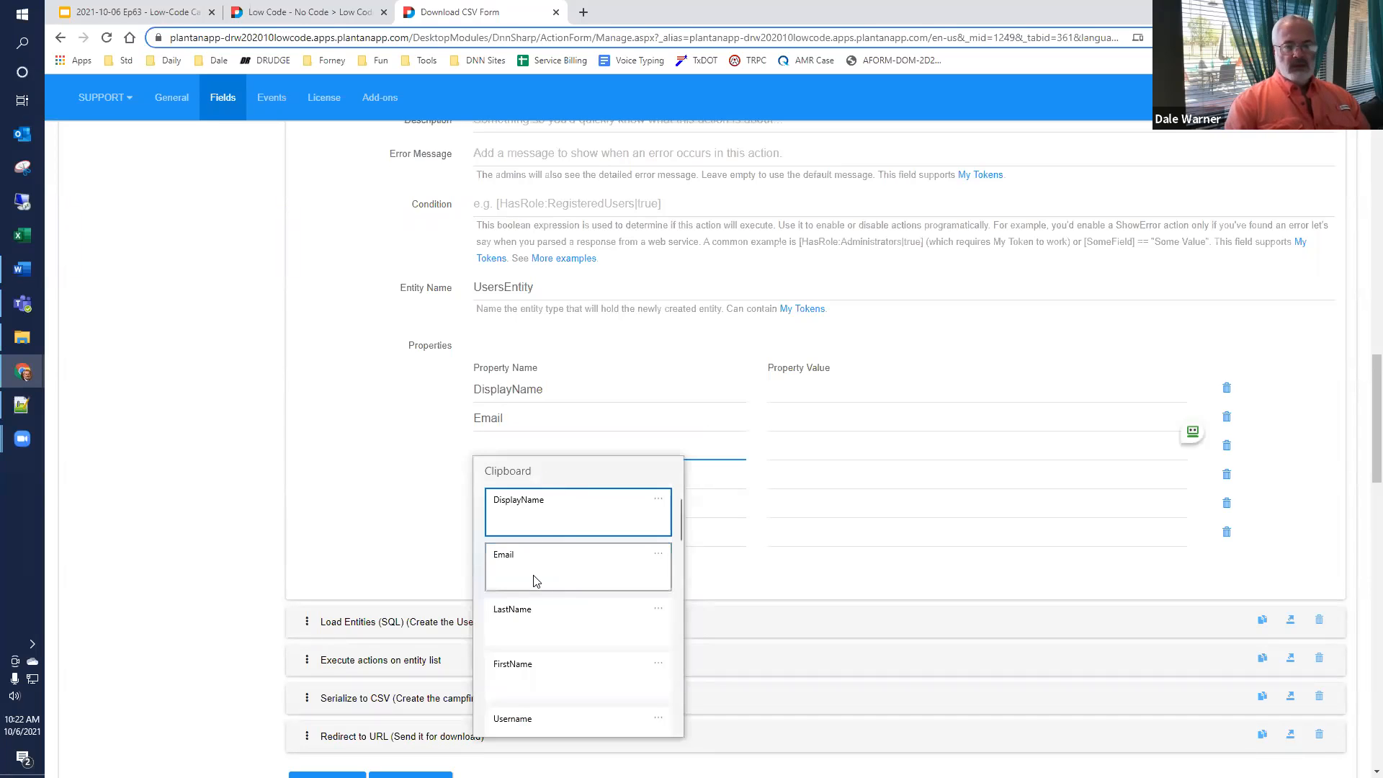
click(540, 620)
click(518, 474)
key(super+v)
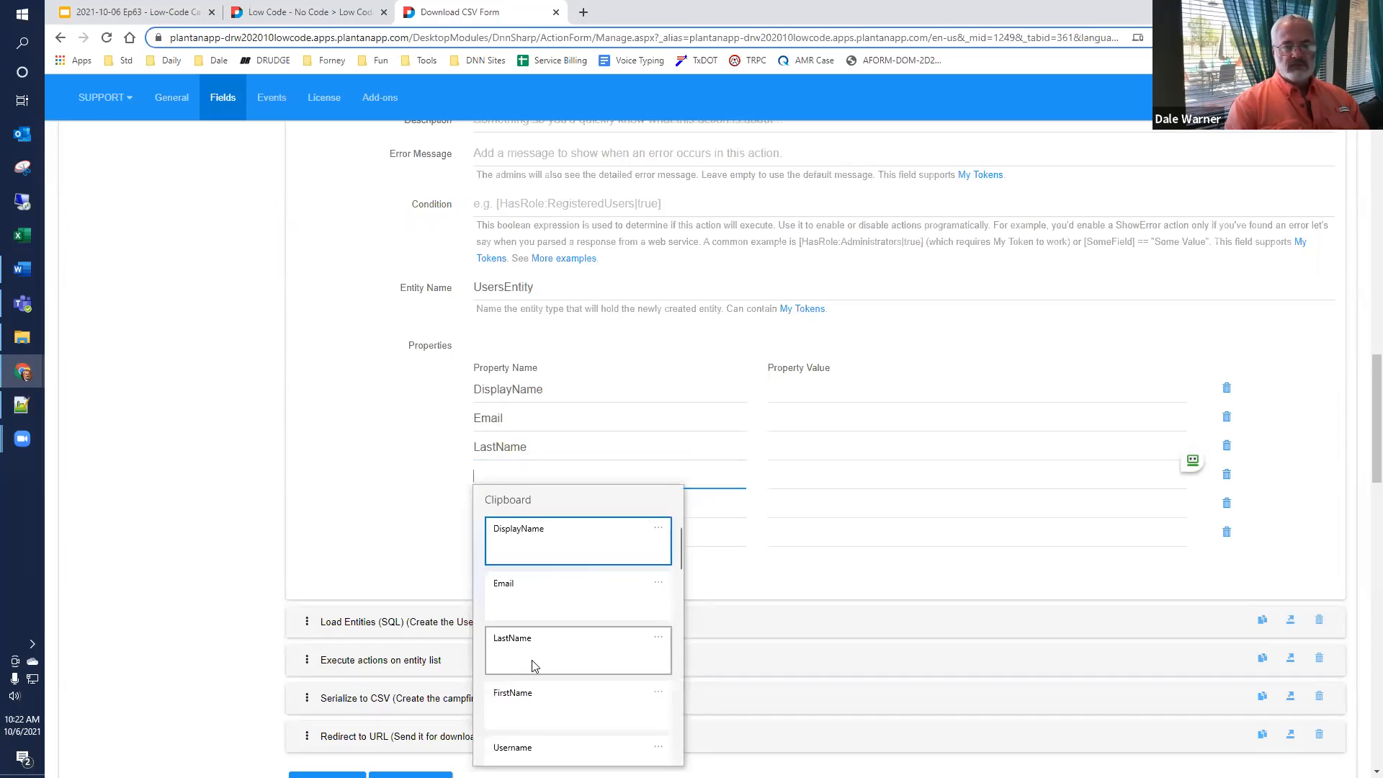
click(537, 695)
click(520, 504)
key(super+v)
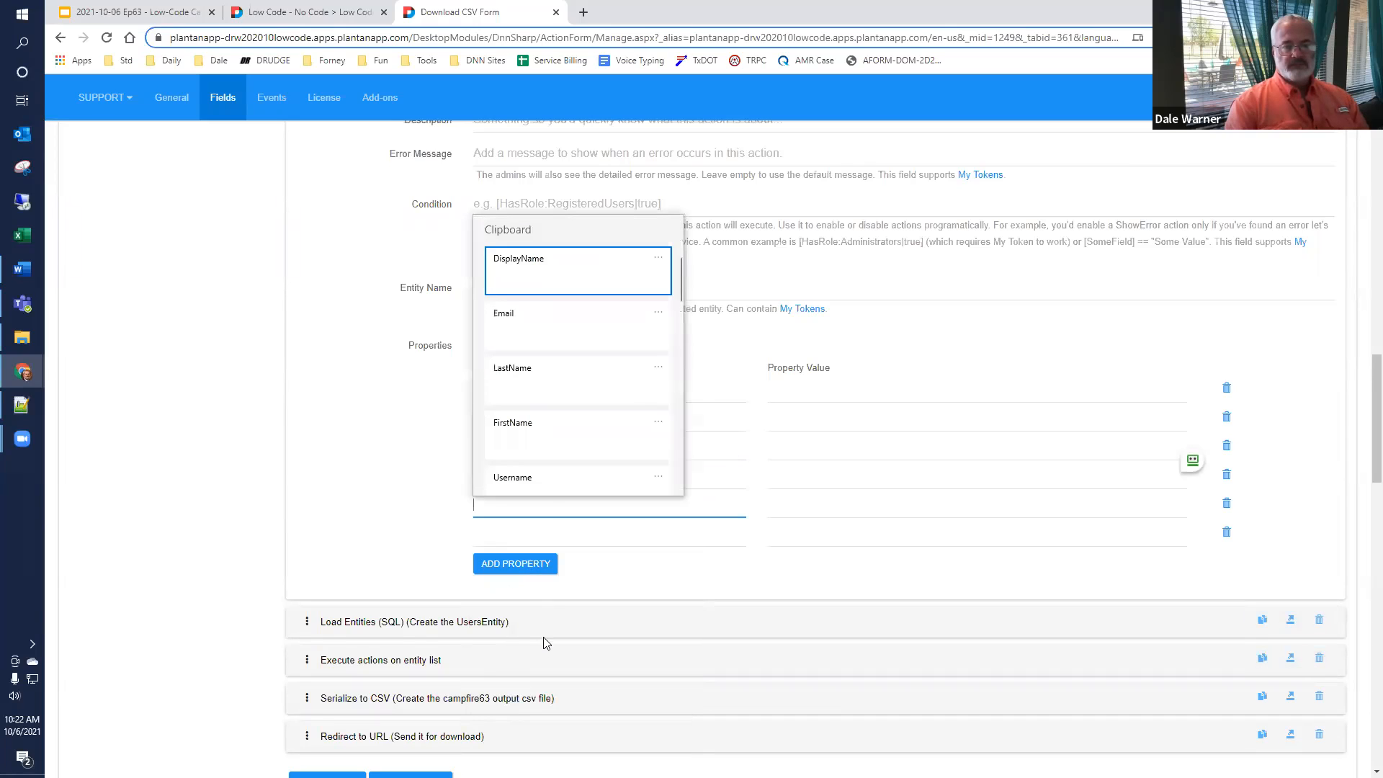
scroll(547, 454, down, 2)
click(544, 420)
click(542, 532)
key(super+v)
scroll(544, 475, down, 2)
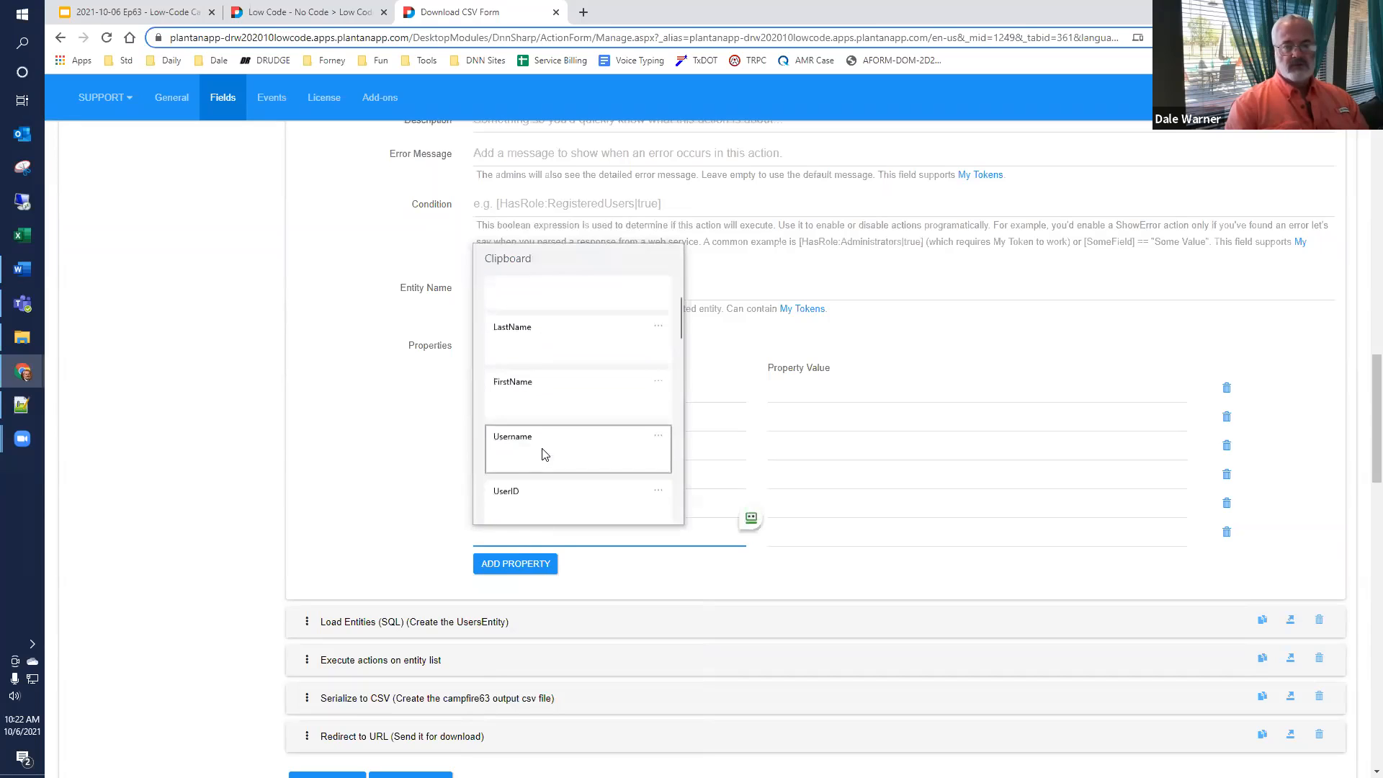
click(534, 510)
Step: Set the DisplayName property value to Host User and fill in the host's test e-mail address for Email
click(840, 397)
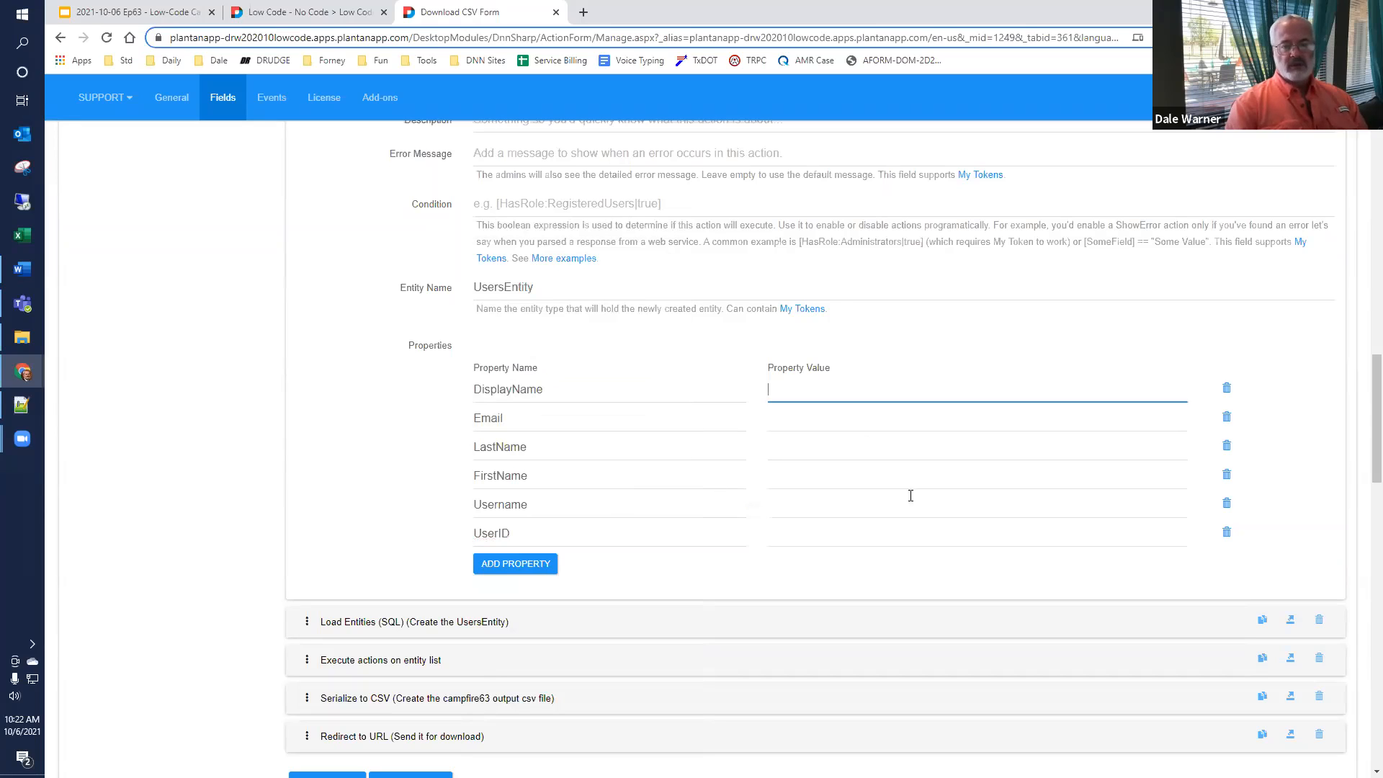
text(Host)
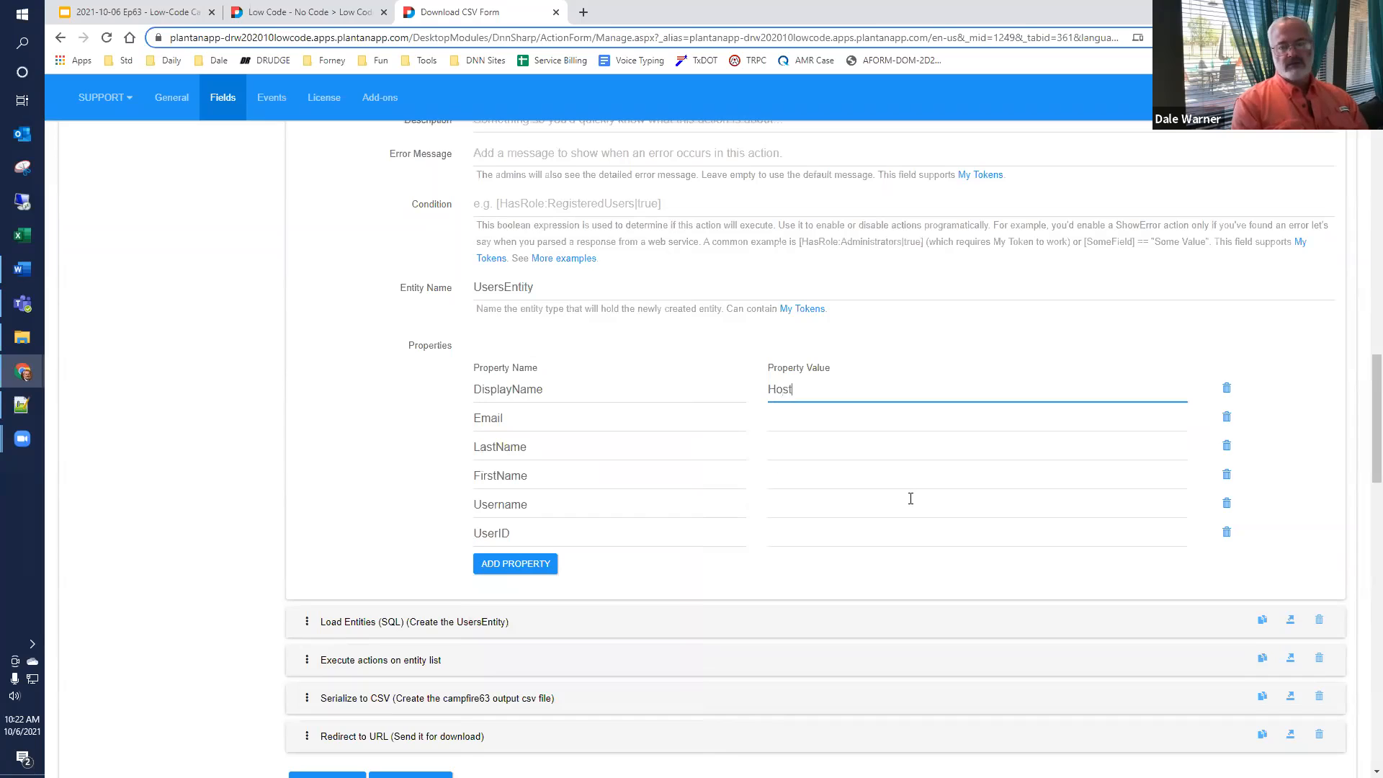
text( User)
click(884, 425)
text(host@test.com)
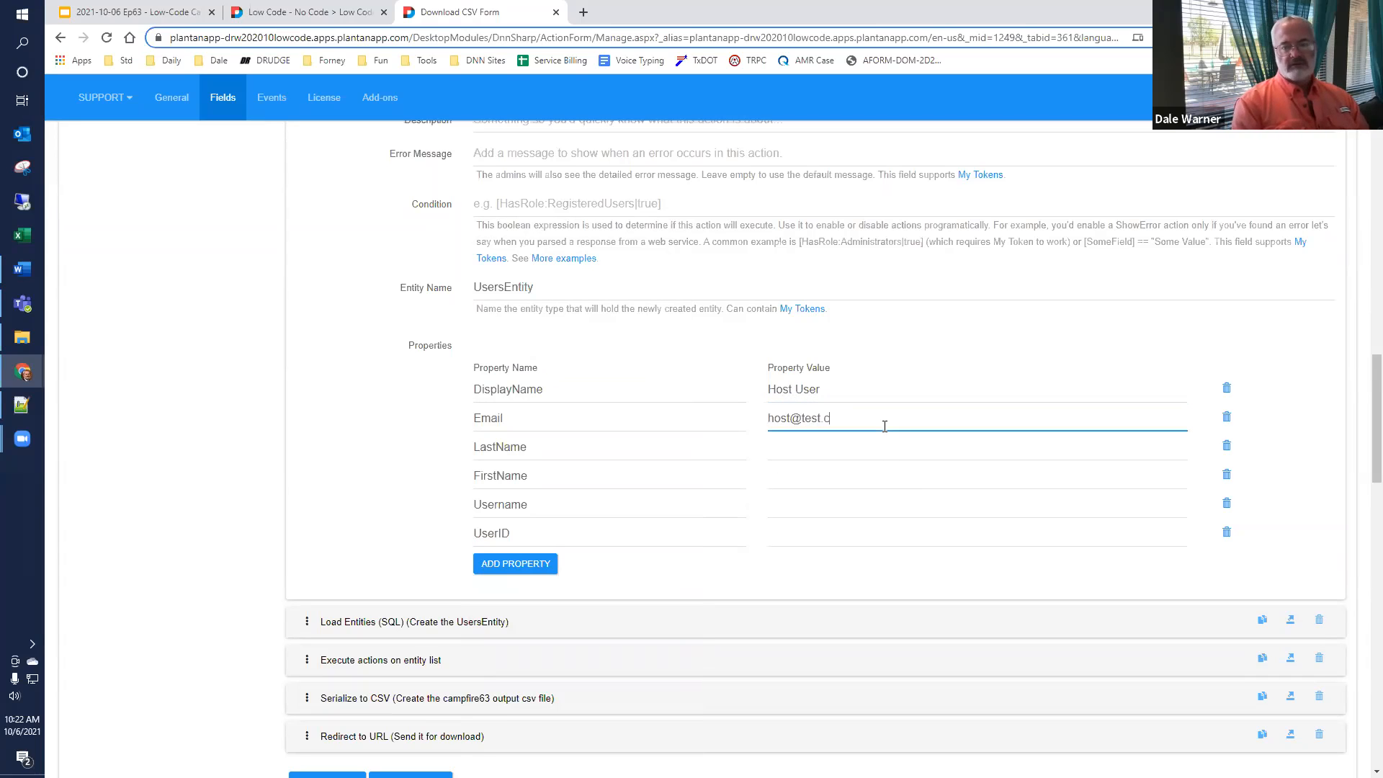
key(Tab)
key(Tab)
key(Tab)
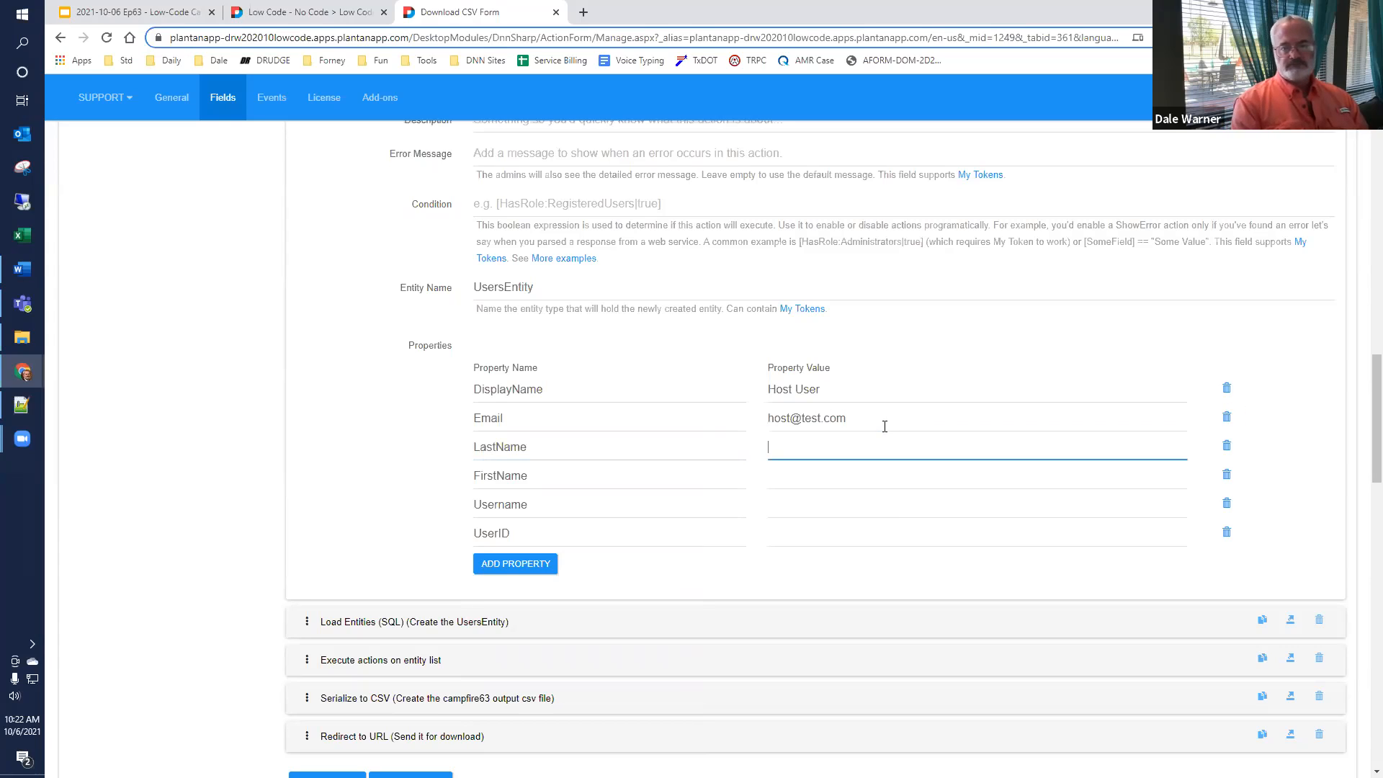
Step: Set the LastName property value to host_last and the FirstName value to host_first
text(host_last)
key(Tab)
key(Tab)
key(Tab)
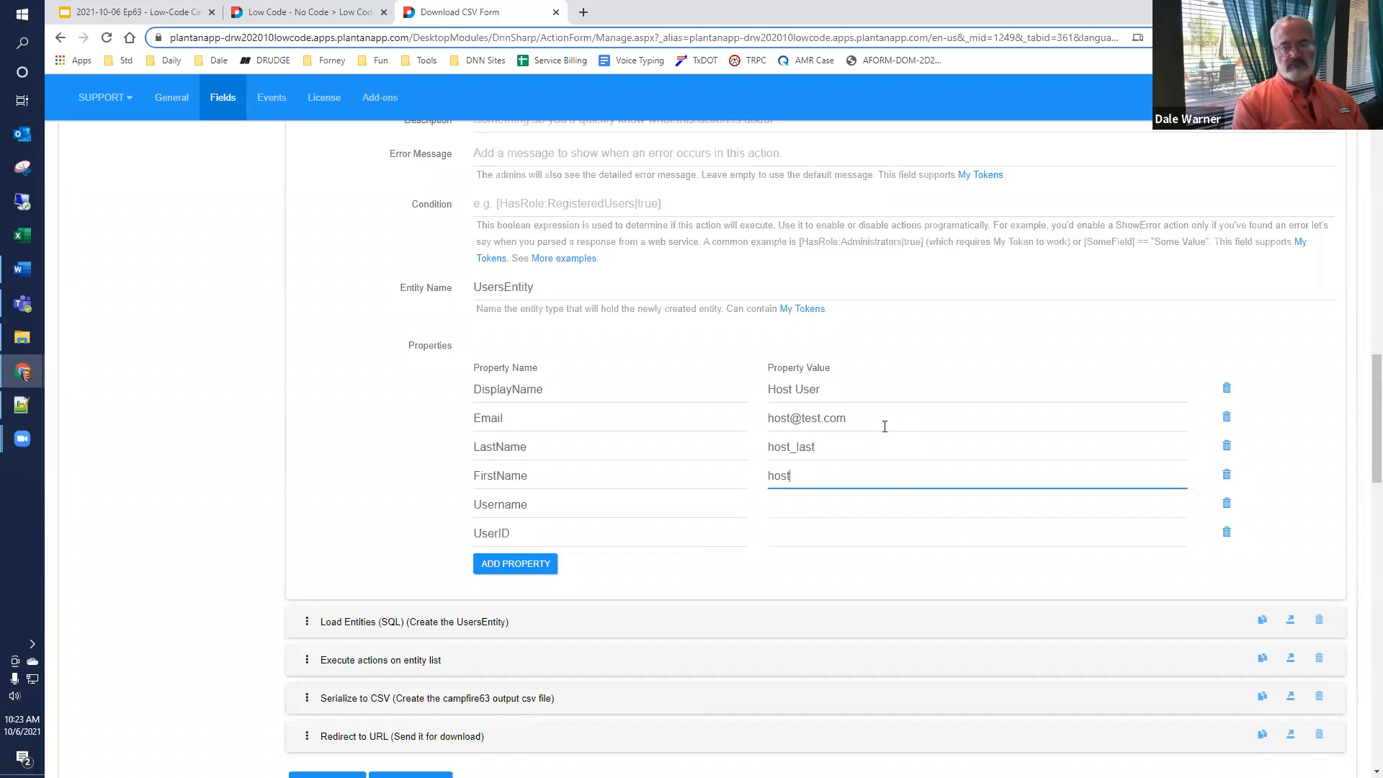
key(Tab)
key(Tab)
key(Tab)
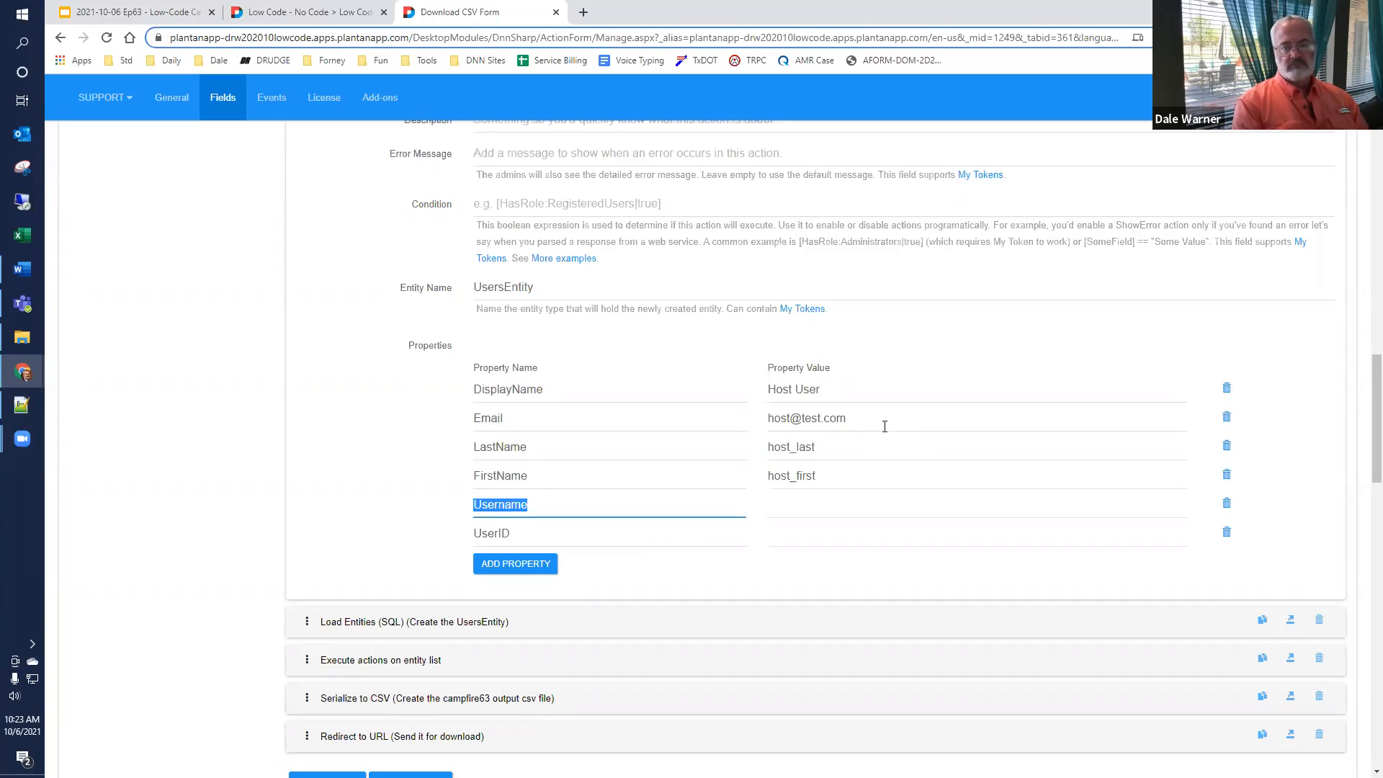
Step: Set the Username property value to HostUserName and the UserID value to -1
text(HostUserName)
key(Tab)
key(Tab)
key(Tab)
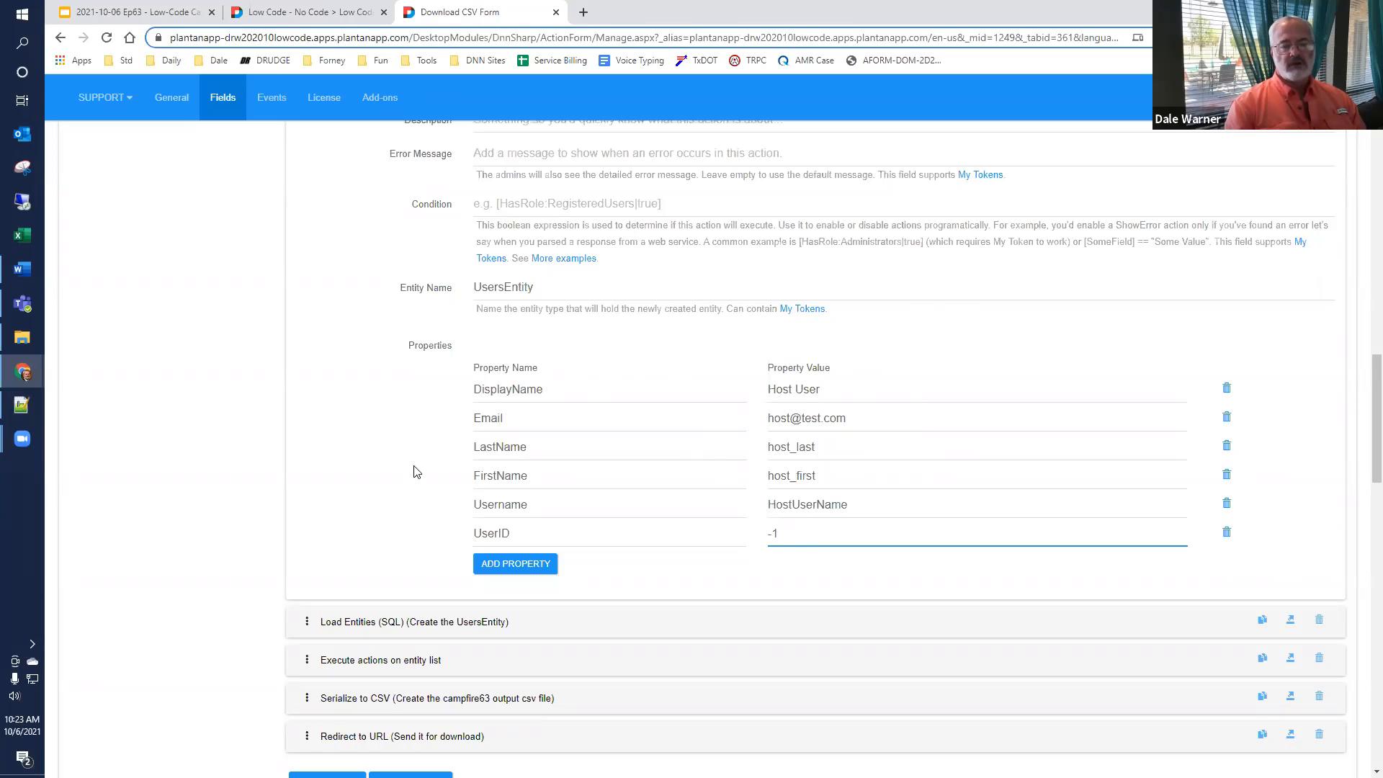
Step: Review the Create Entity properties against the SQL query in the Load Entities (SQL) action, and save the form
scroll(435, 495, up, 2)
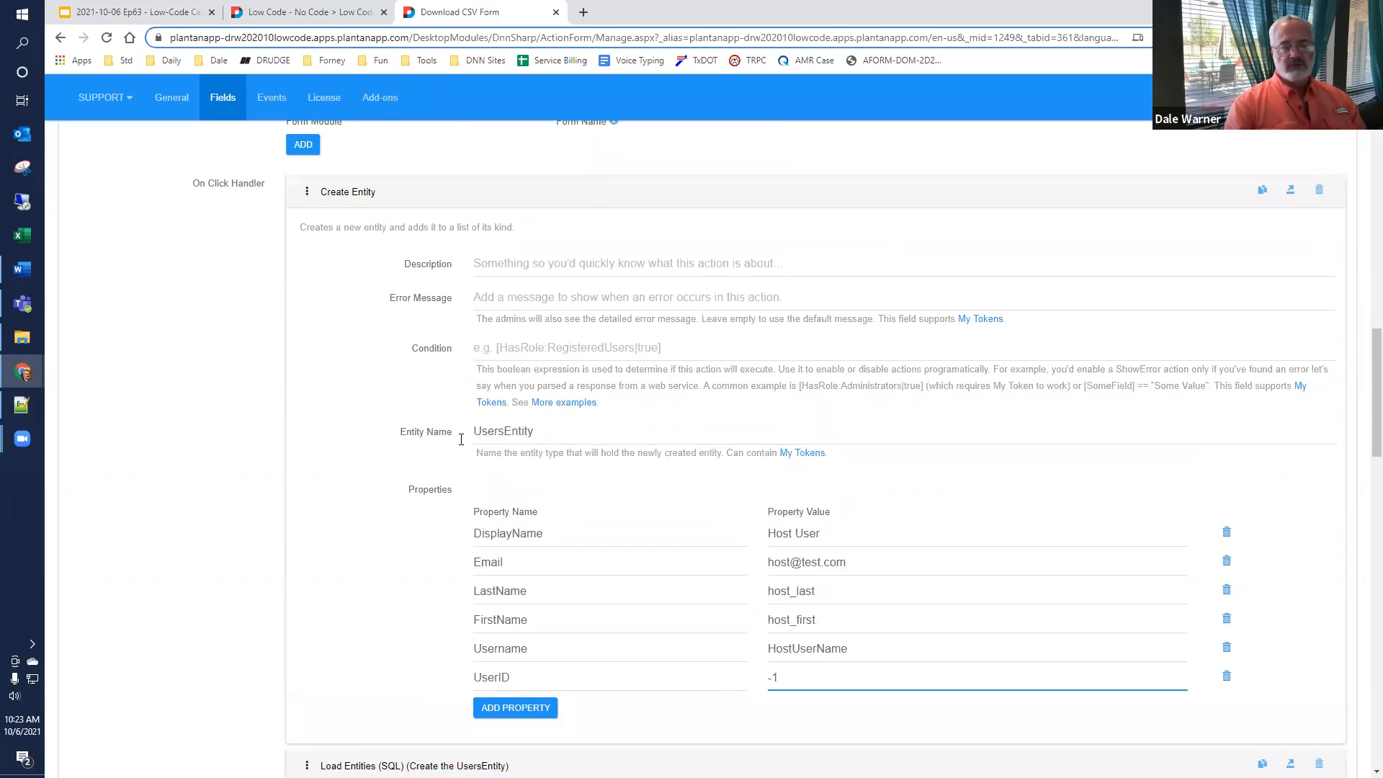
scroll(487, 435, down, 3)
click(385, 550)
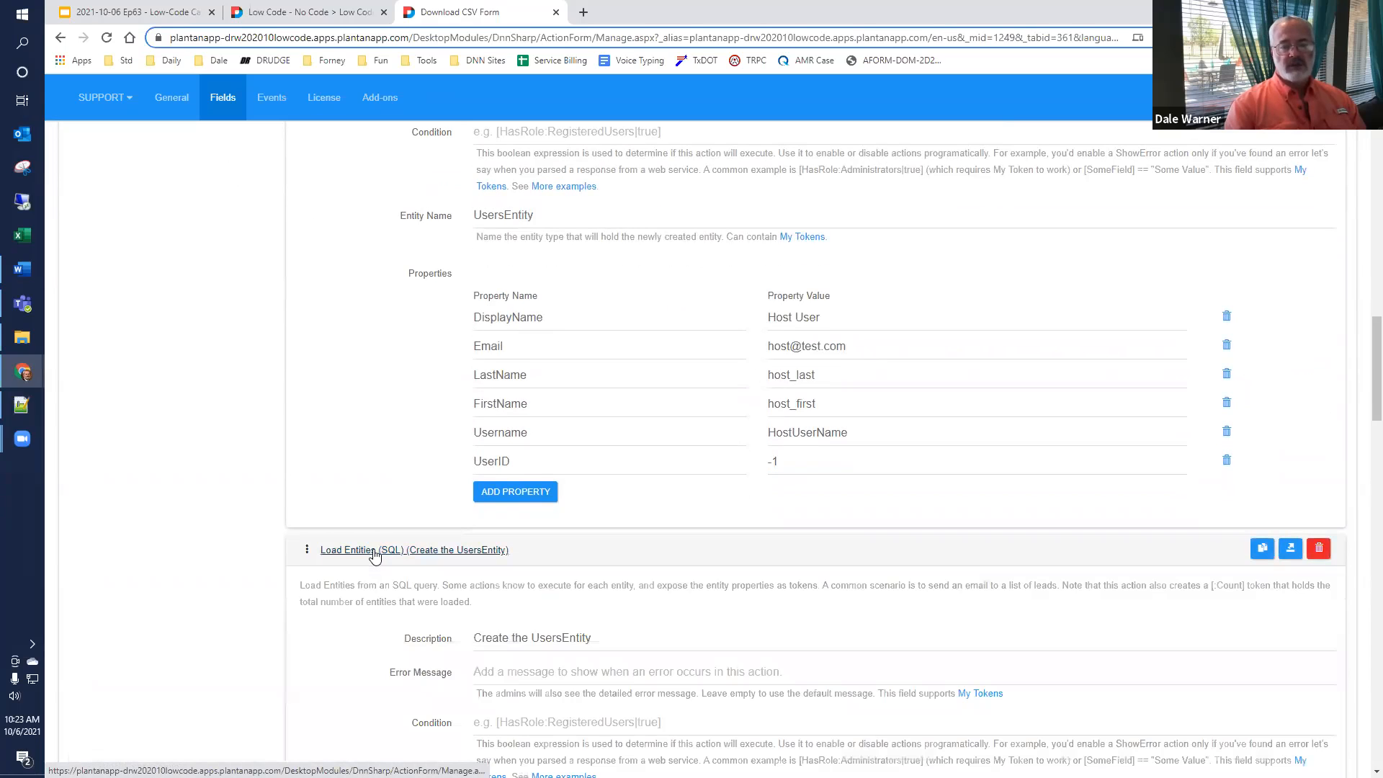
scroll(511, 679, down, 4)
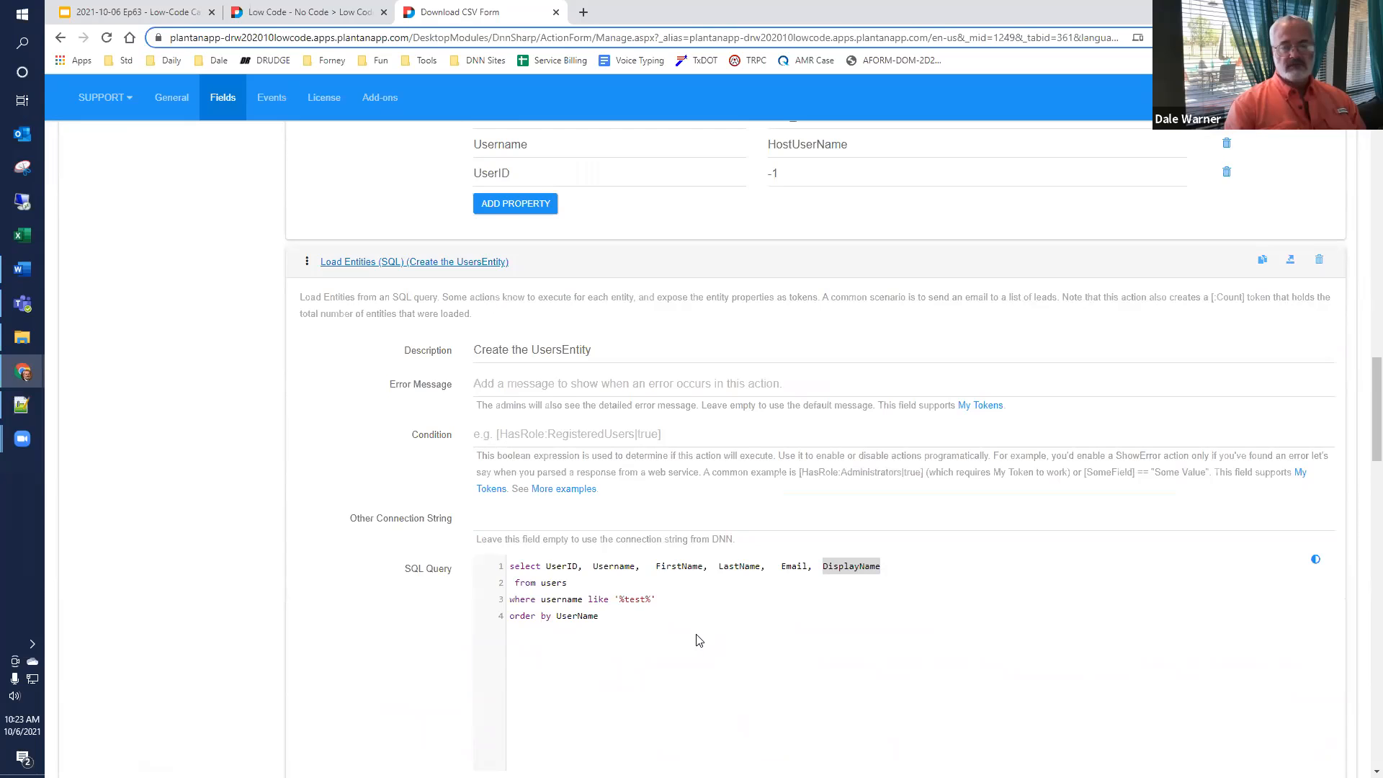
scroll(696, 640, down, 2)
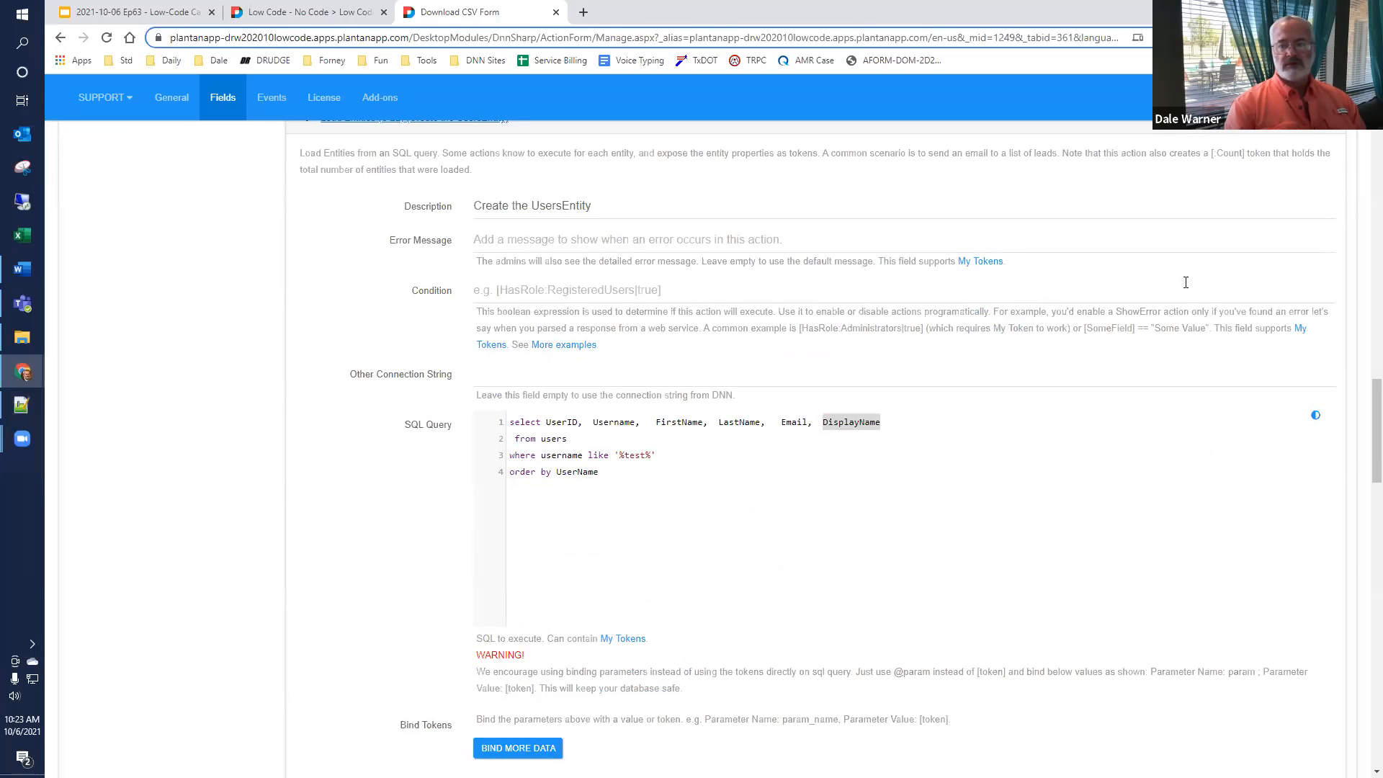
click(1253, 97)
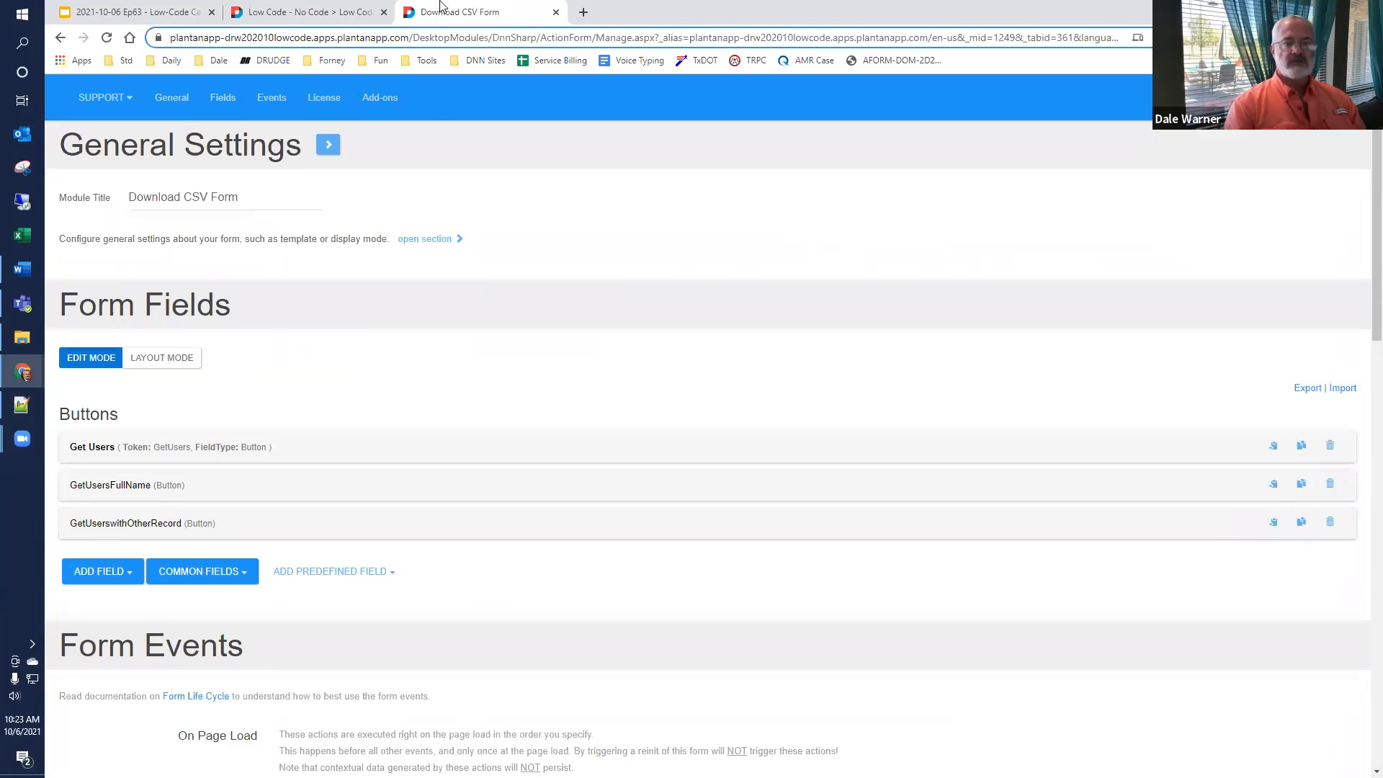
Step: Reload the #63 Working with Entity Objects page, run Get Users with Other Record and open the exported CSV in Excel
click(229, 13)
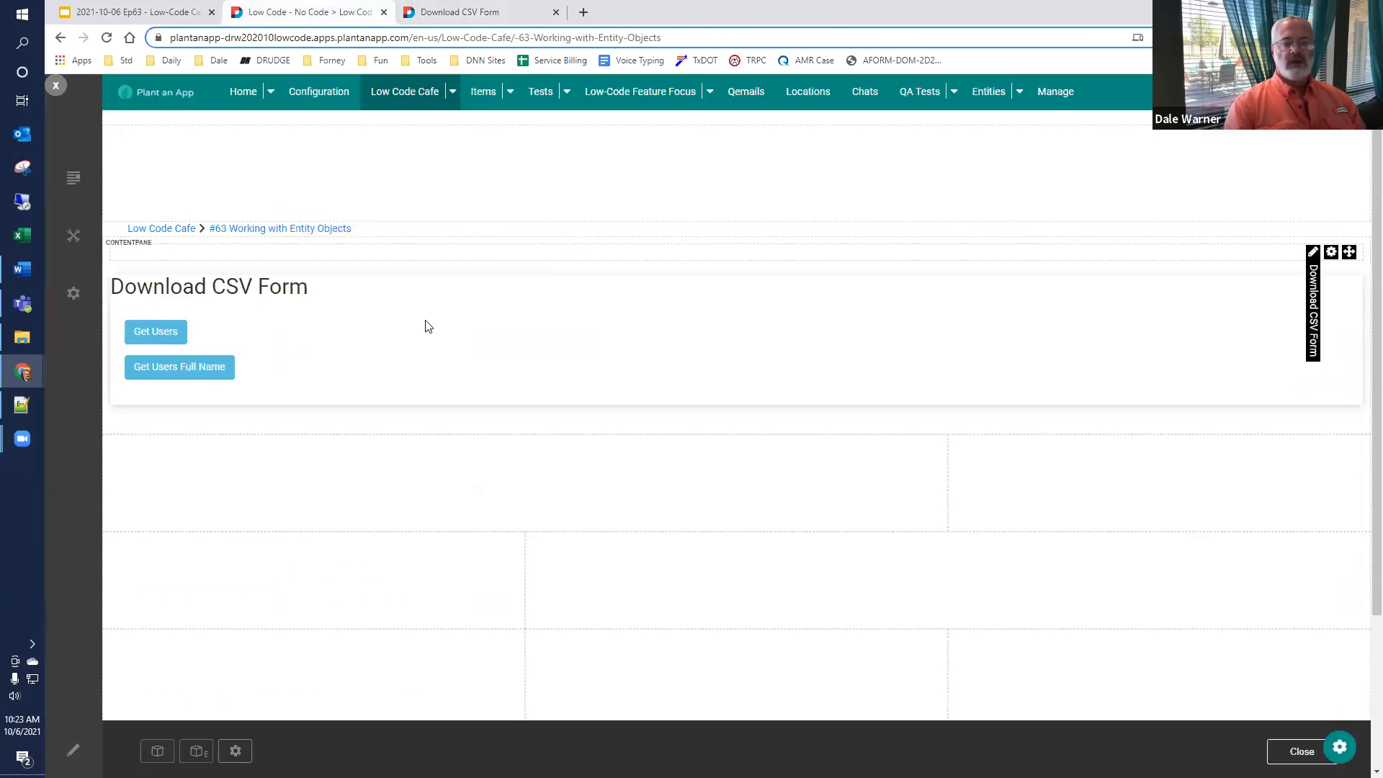
click(296, 229)
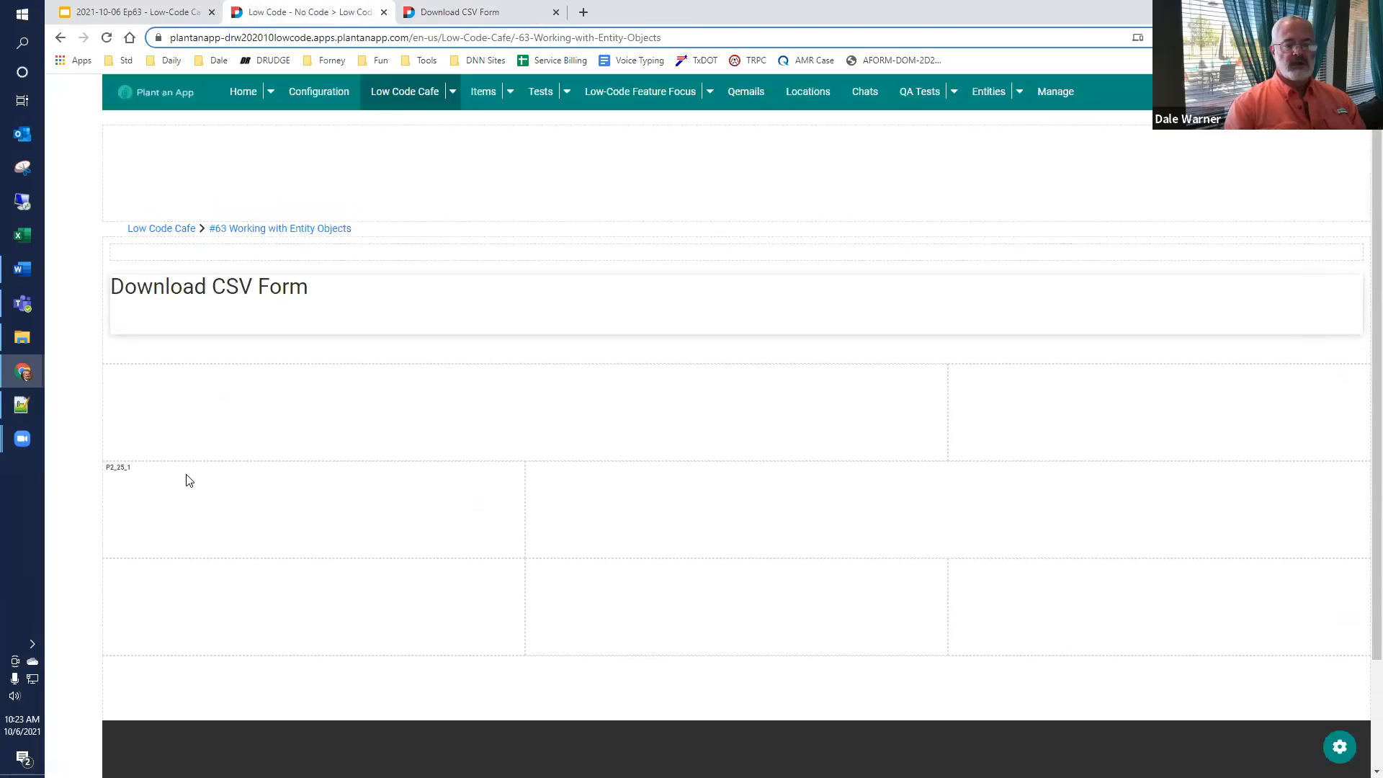
click(204, 404)
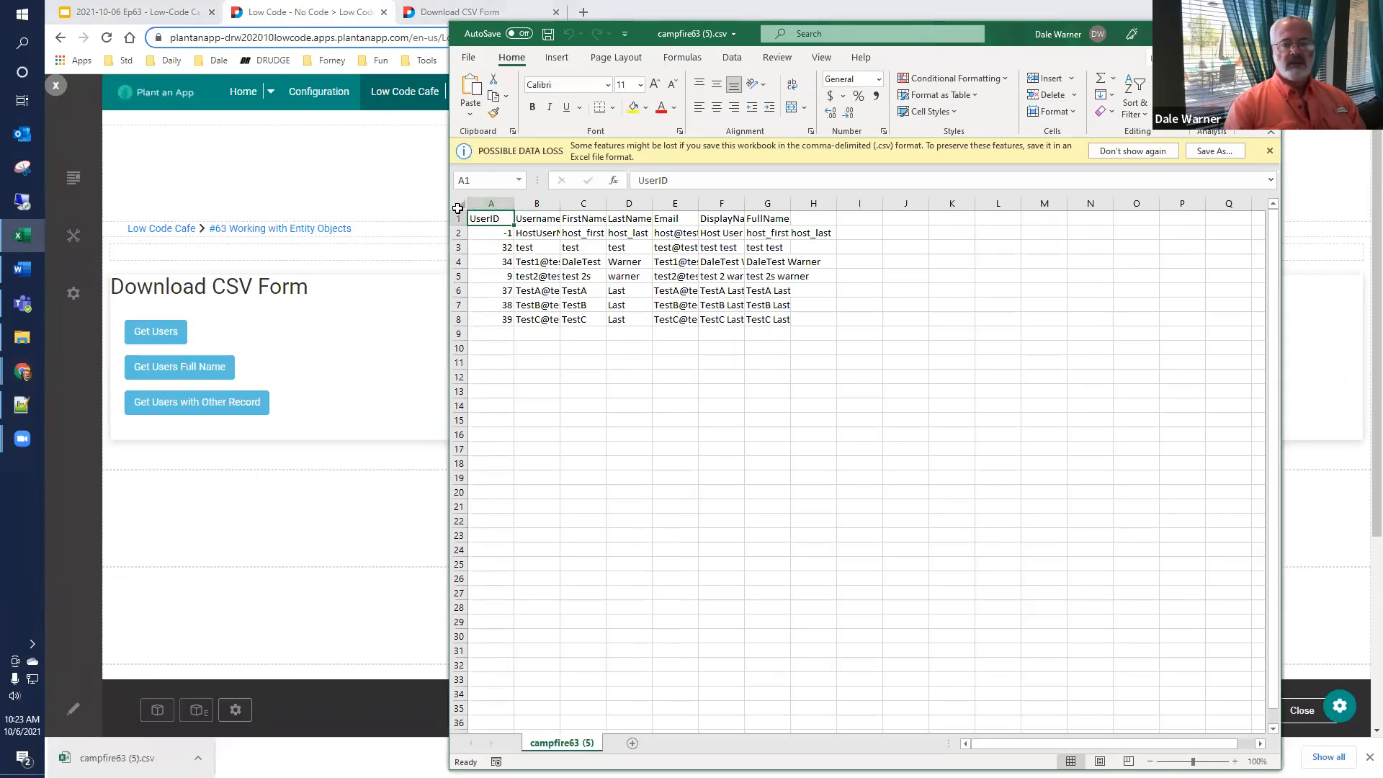
Step: Auto-fit all columns of the exported campfire63 worksheet and select the added host row to check it
click(459, 207)
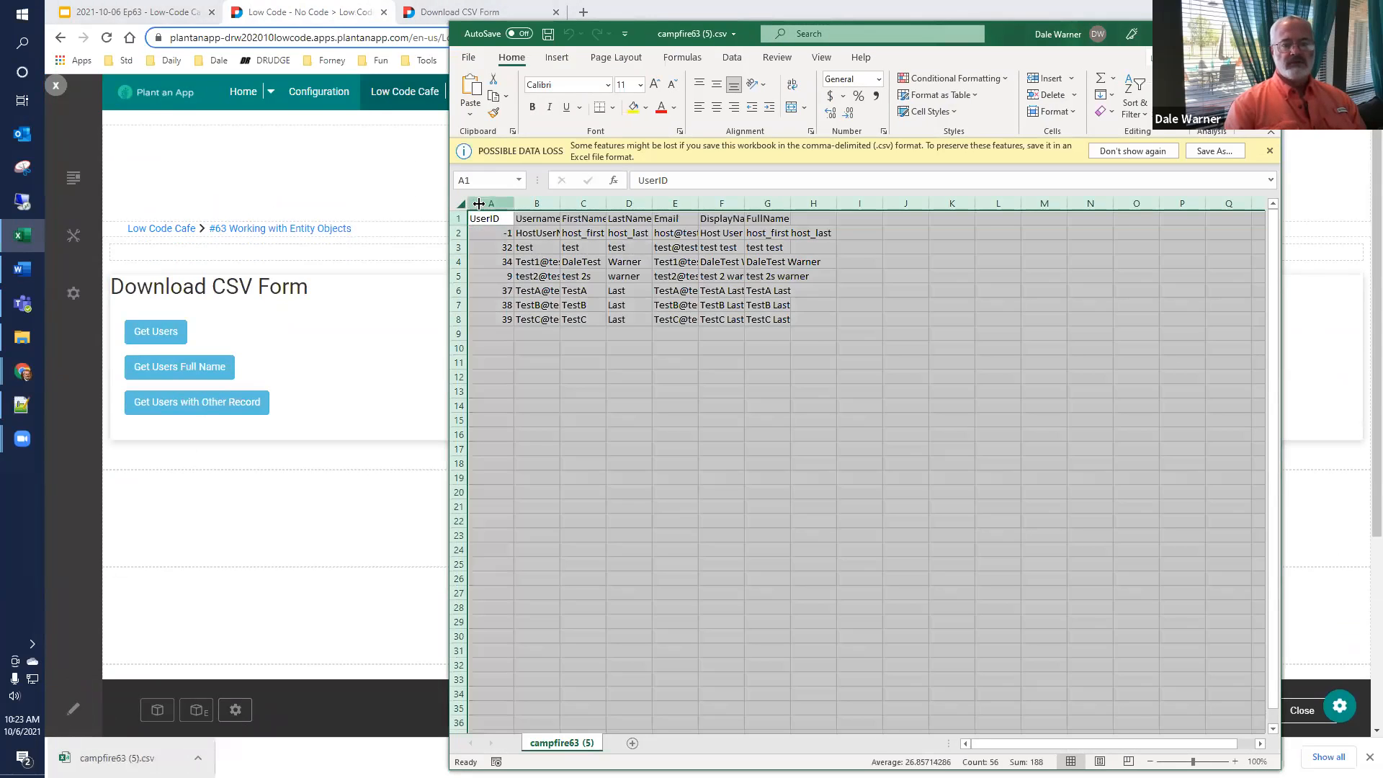
double_click(514, 204)
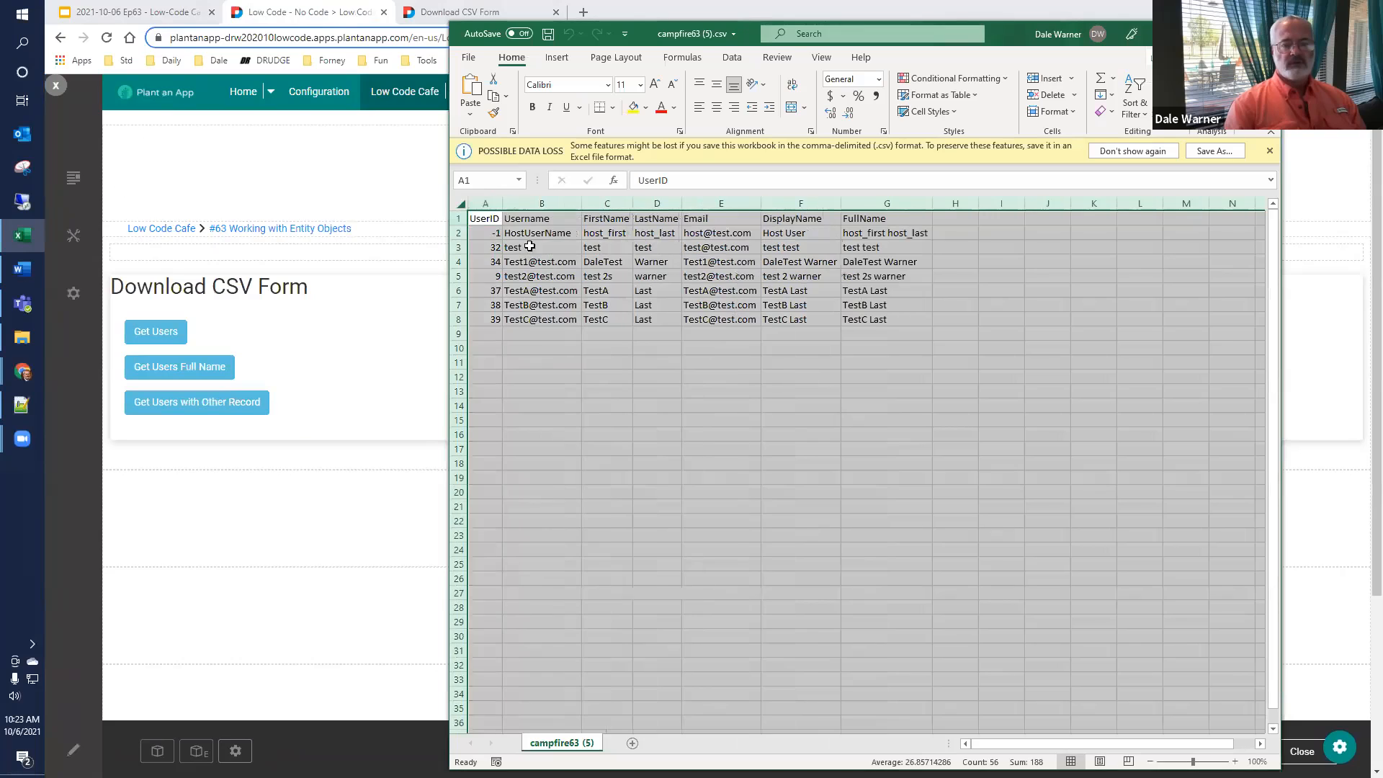
click(454, 233)
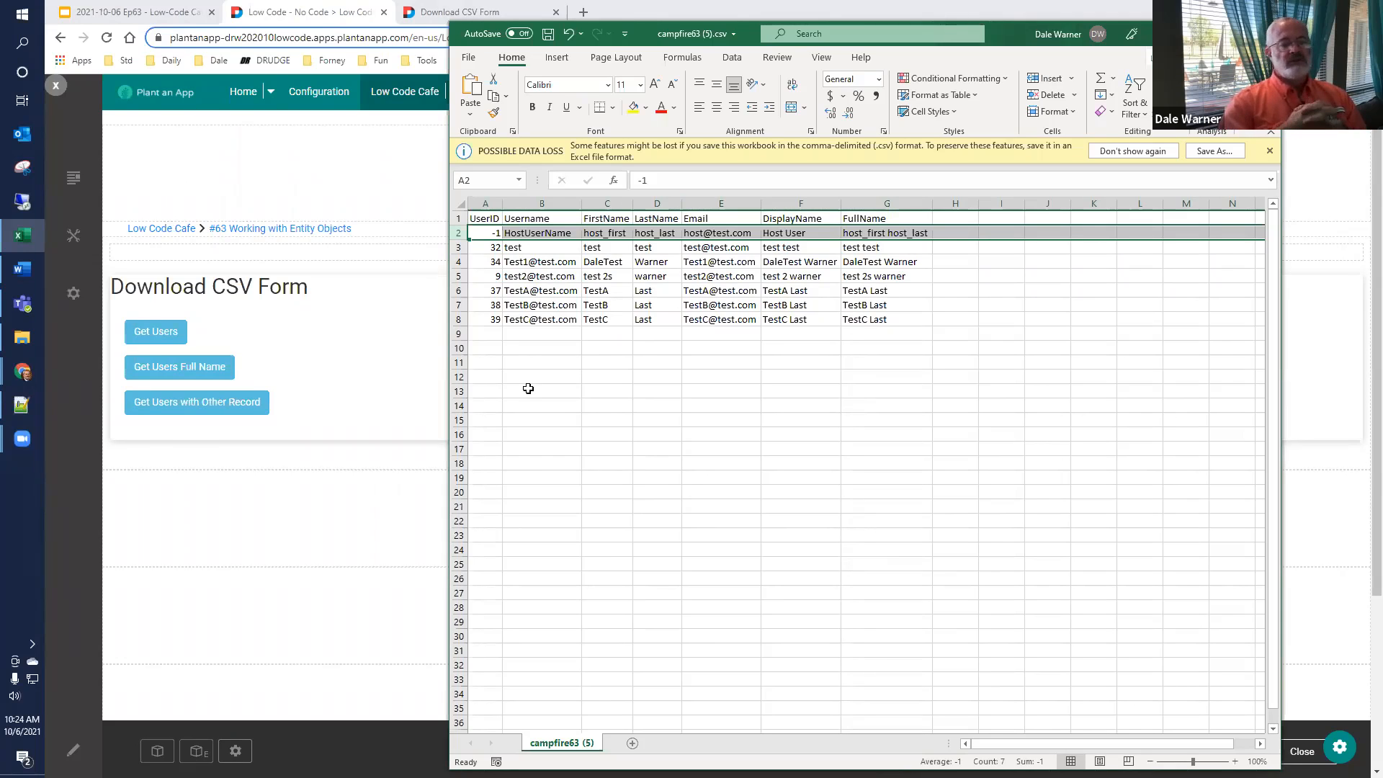
Step: Switch to the Google Slides presentation and place the cursor at the end of the "Campfire" bullet
click(99, 13)
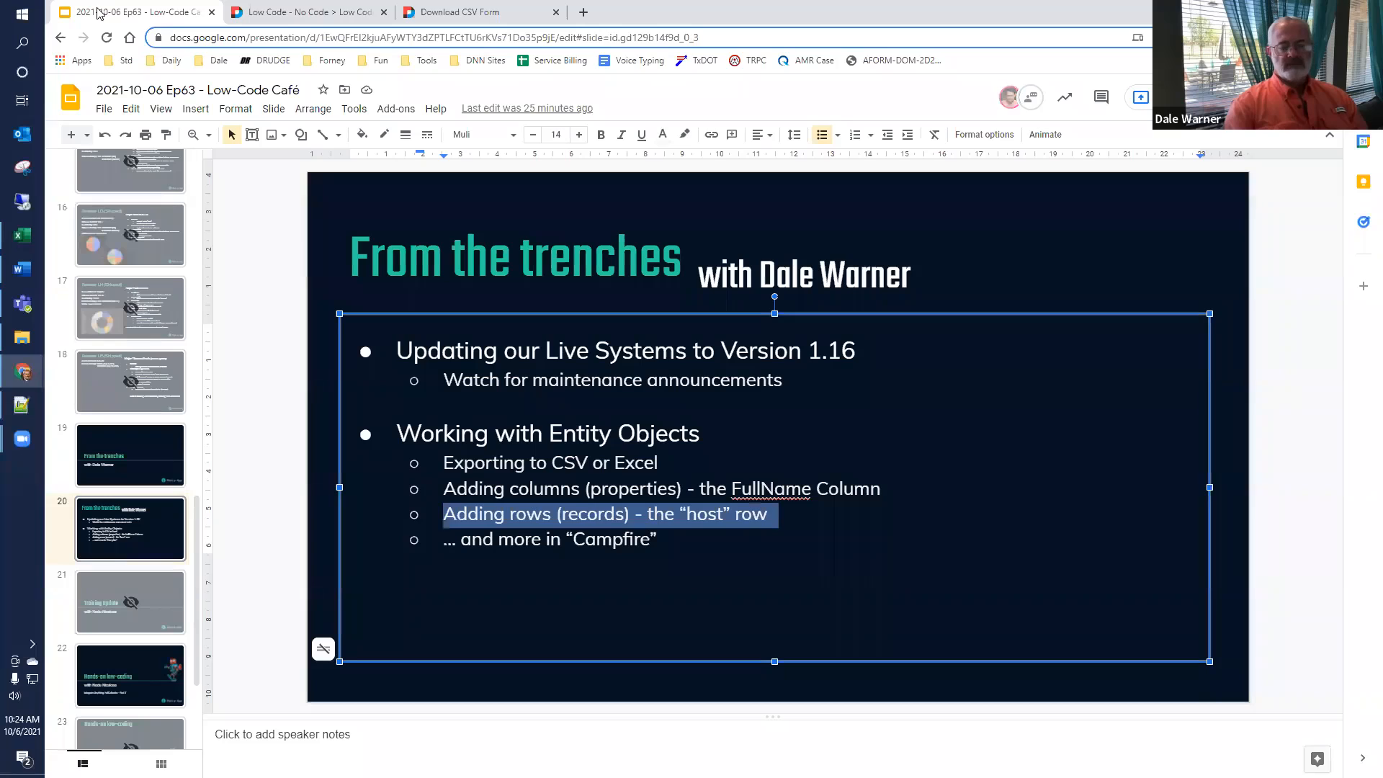
click(660, 537)
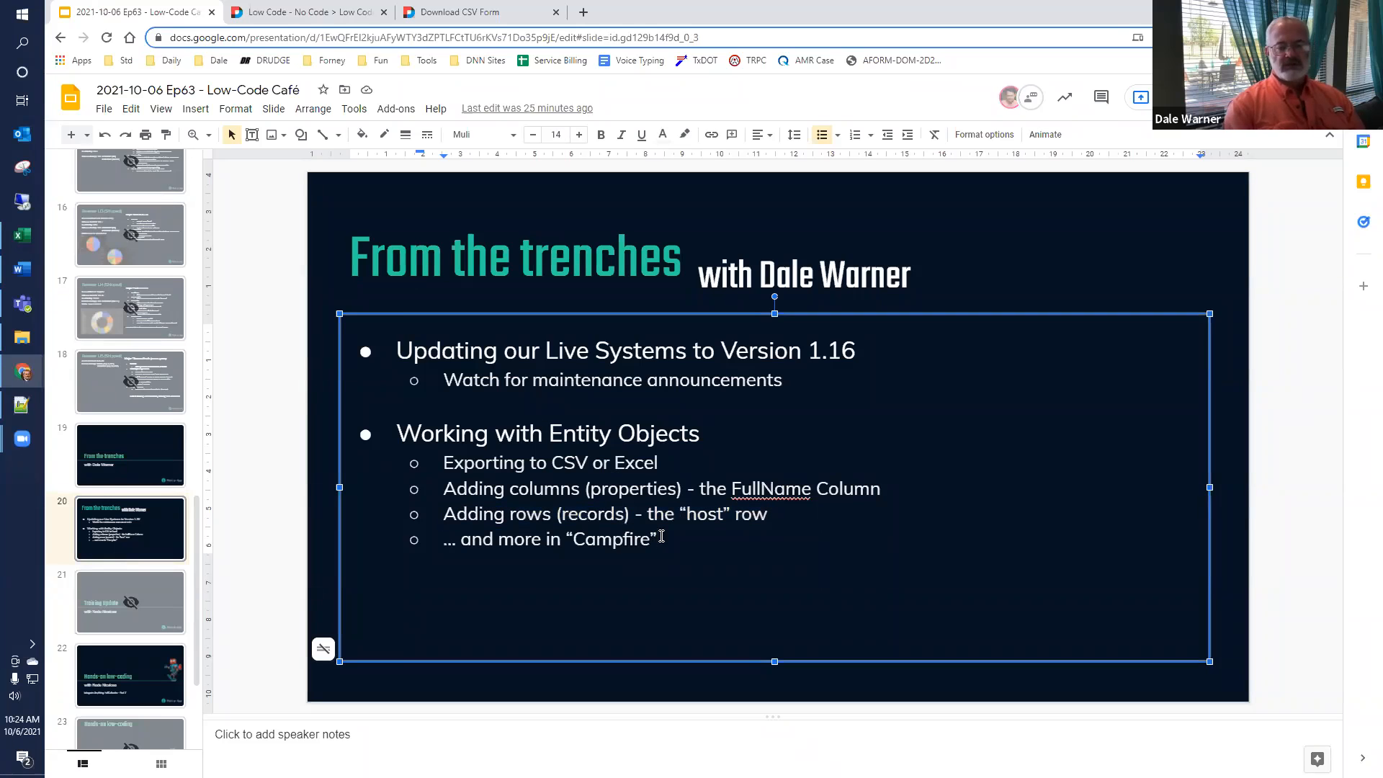